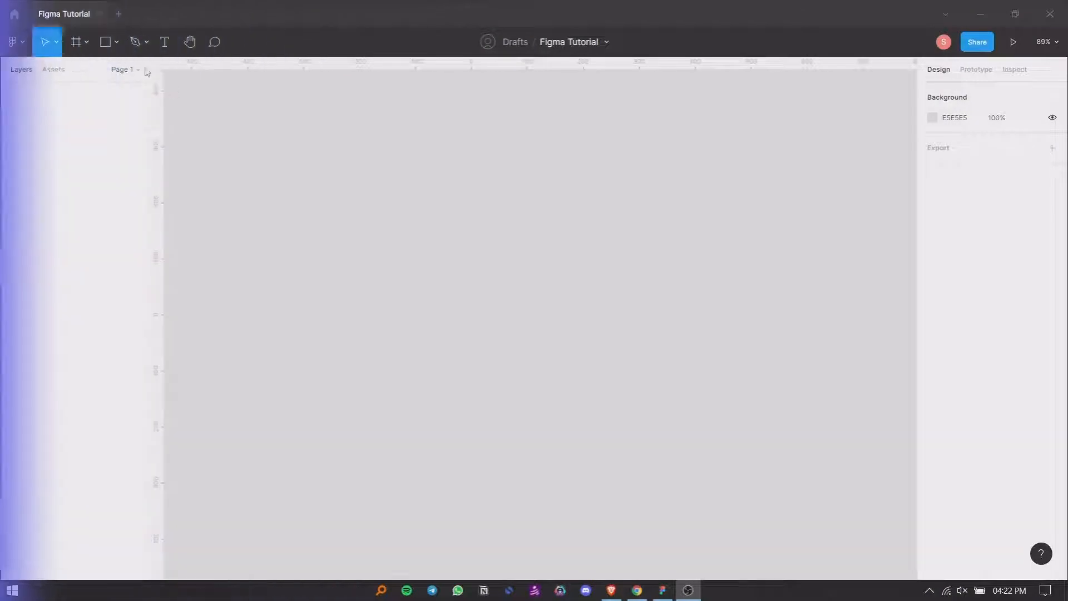
- Create a frame on the empty canvas and set its size to 1200 × 800
{"action": "left_click", "coordinate": [76, 42]}
{"action": "left_click_drag", "start_coordinate": [225, 132], "coordinate": [815, 462]}
{"action": "left_click", "coordinate": [957, 163]}
{"action": "type", "text": "1200"}
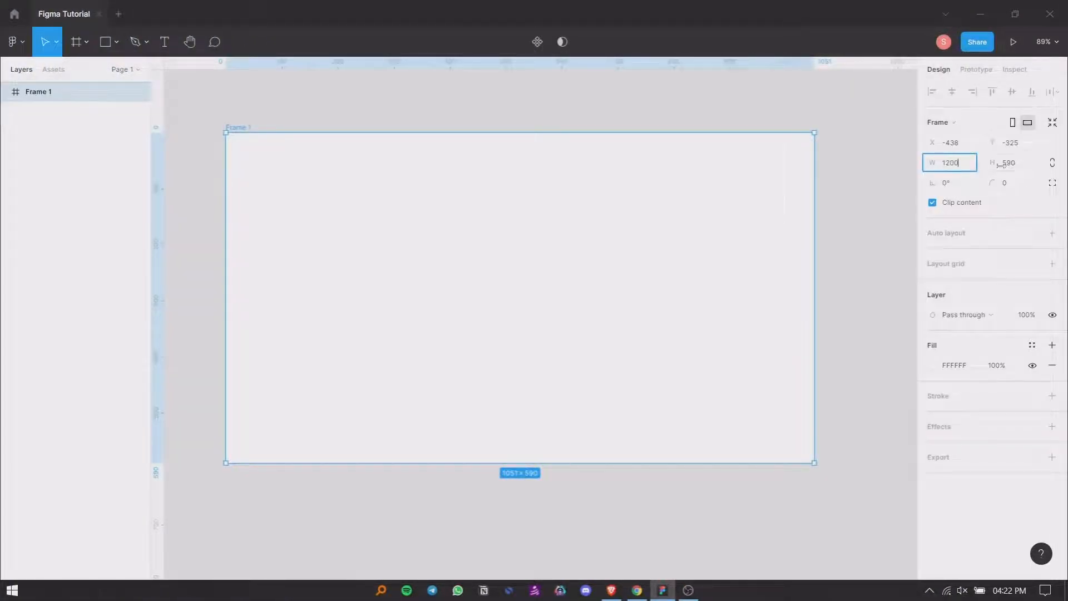
{"action": "left_click", "coordinate": [1020, 164]}
{"action": "type", "text": "800"}
{"action": "key", "text": "Return"}
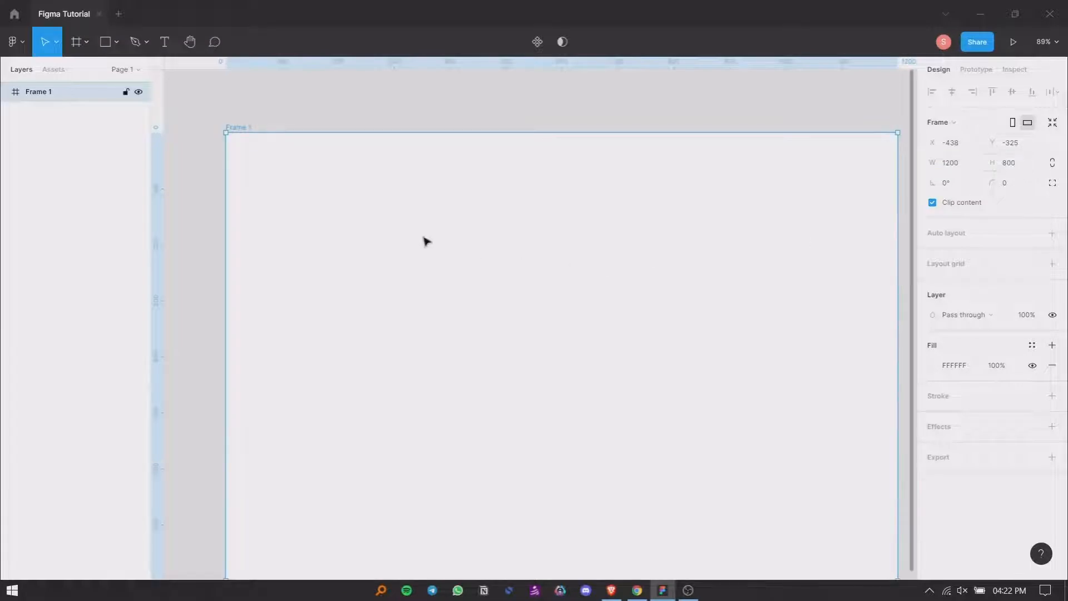
{"action": "key", "text": "shift+1"}
{"action": "scroll", "coordinate": [580, 273], "scroll_direction": "up", "scroll_amount": 3}
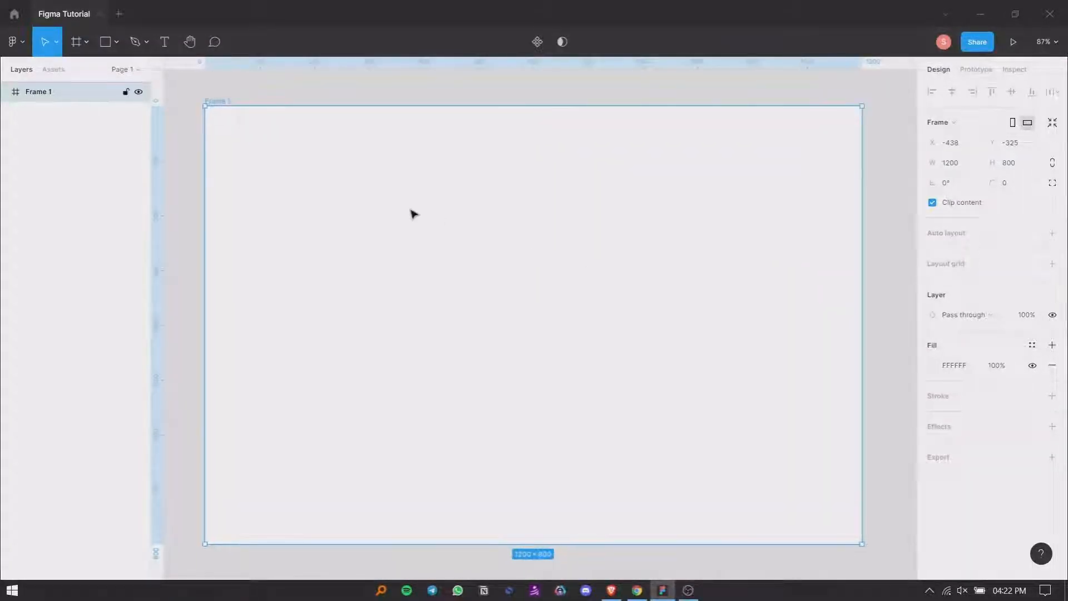
- Draw an open zigzag path across the frame with the Pen tool, using nine anchor points that form four peaks and three valleys
{"action": "left_click", "coordinate": [135, 42]}
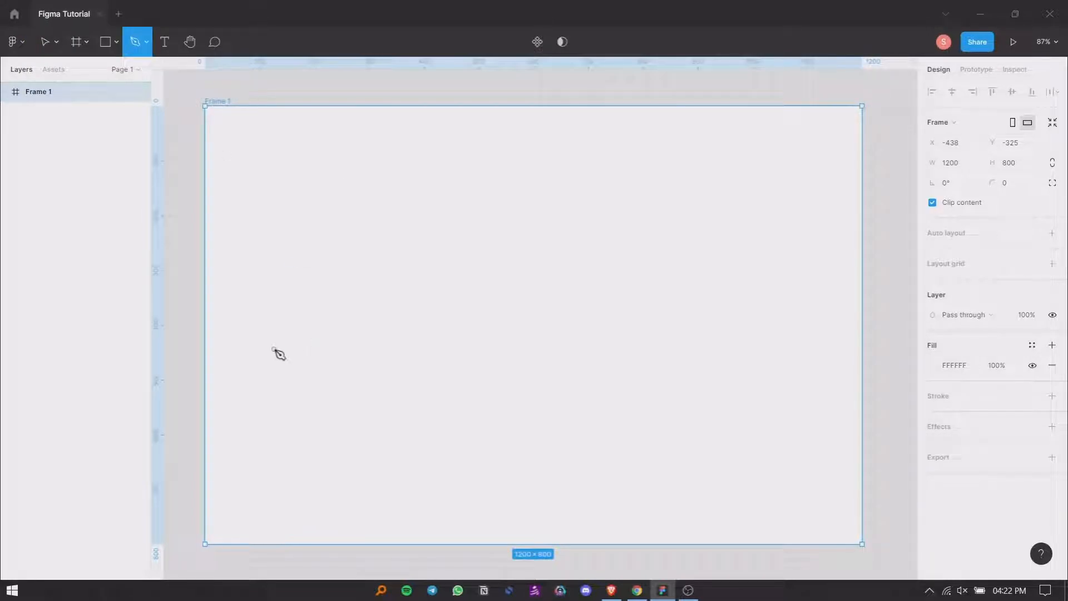
{"action": "left_click", "coordinate": [261, 378]}
{"action": "left_click", "coordinate": [348, 204]}
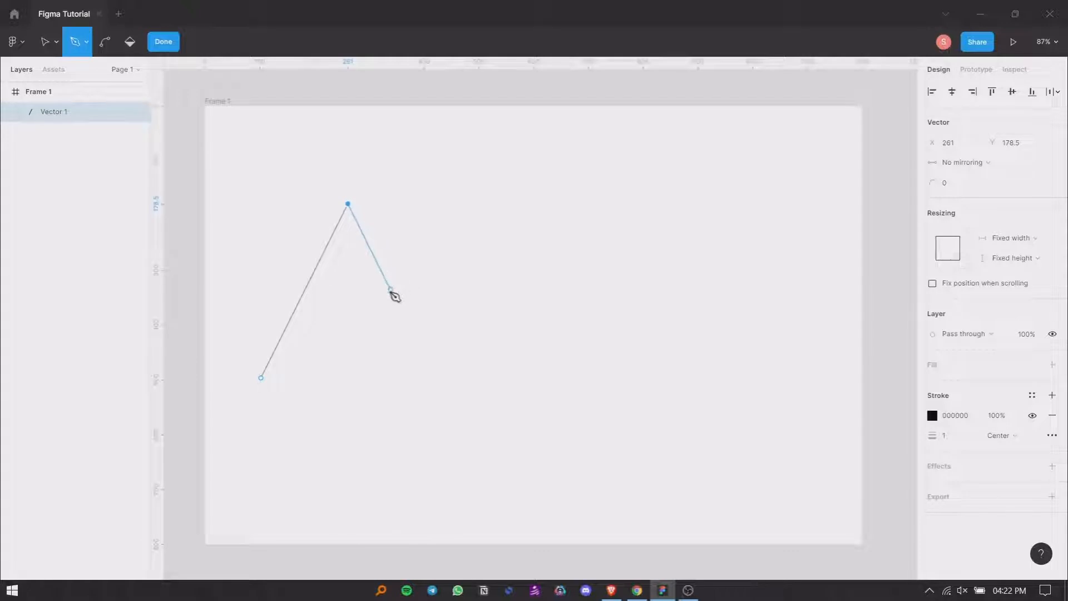
{"action": "left_click", "coordinate": [400, 294]}
{"action": "left_click", "coordinate": [478, 225]}
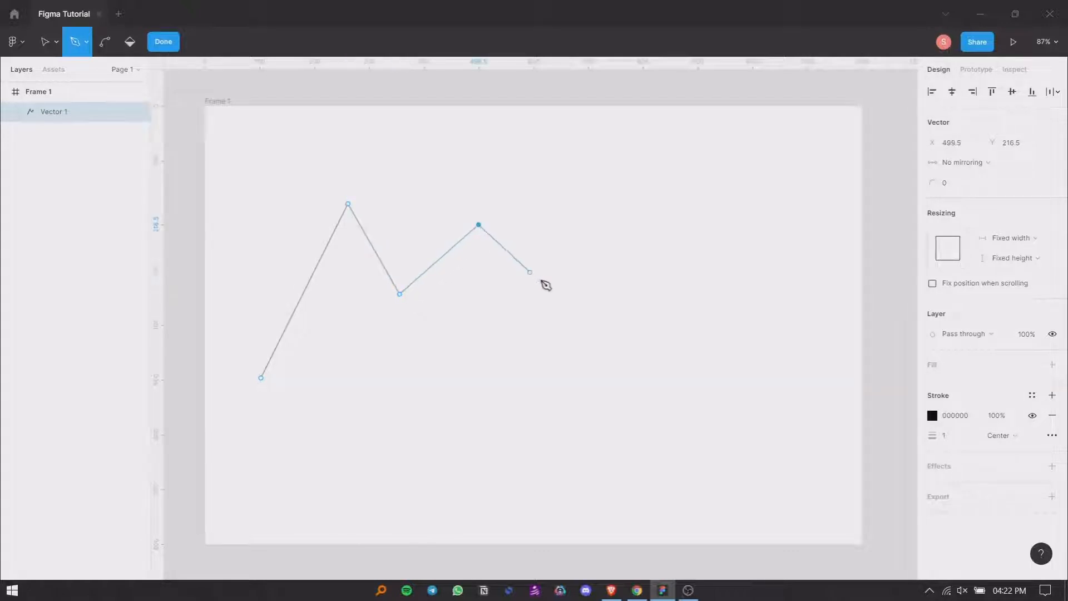
{"action": "left_click", "coordinate": [542, 344]}
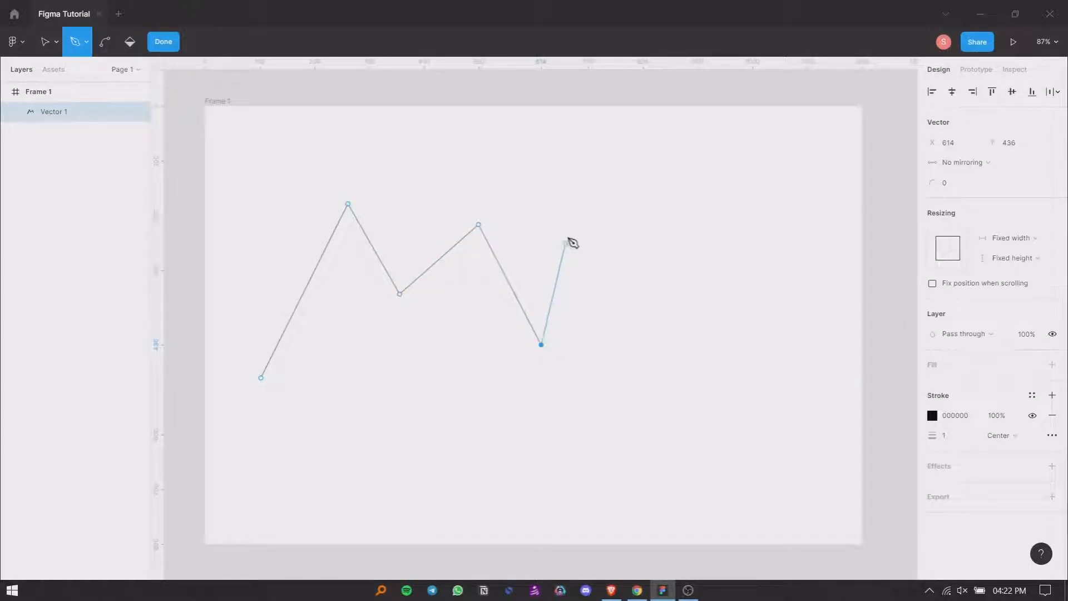
{"action": "left_click", "coordinate": [585, 256]}
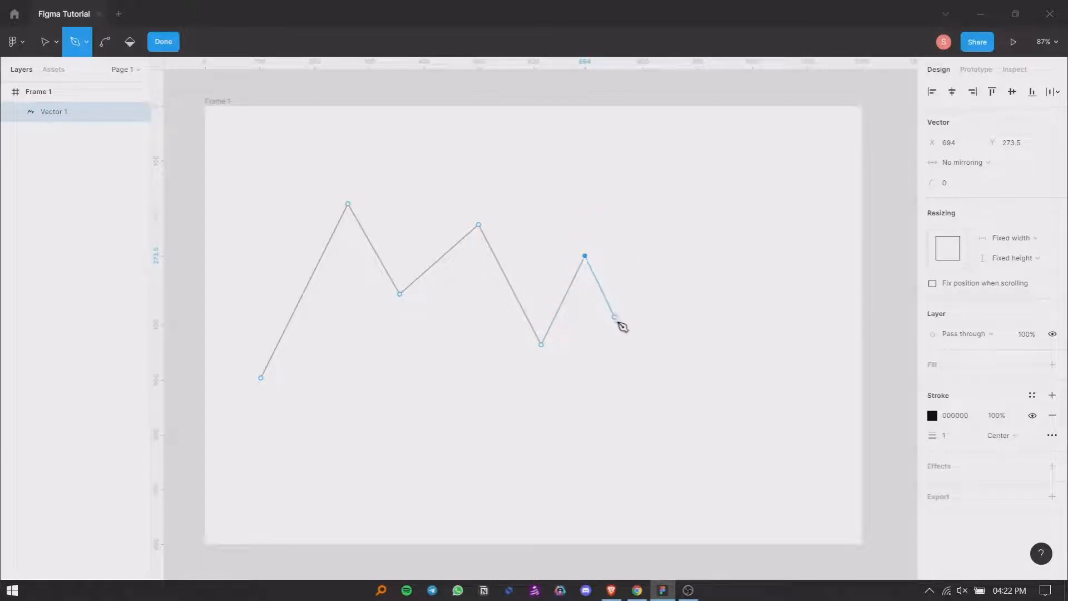
{"action": "left_click", "coordinate": [616, 320]}
{"action": "left_click", "coordinate": [698, 192]}
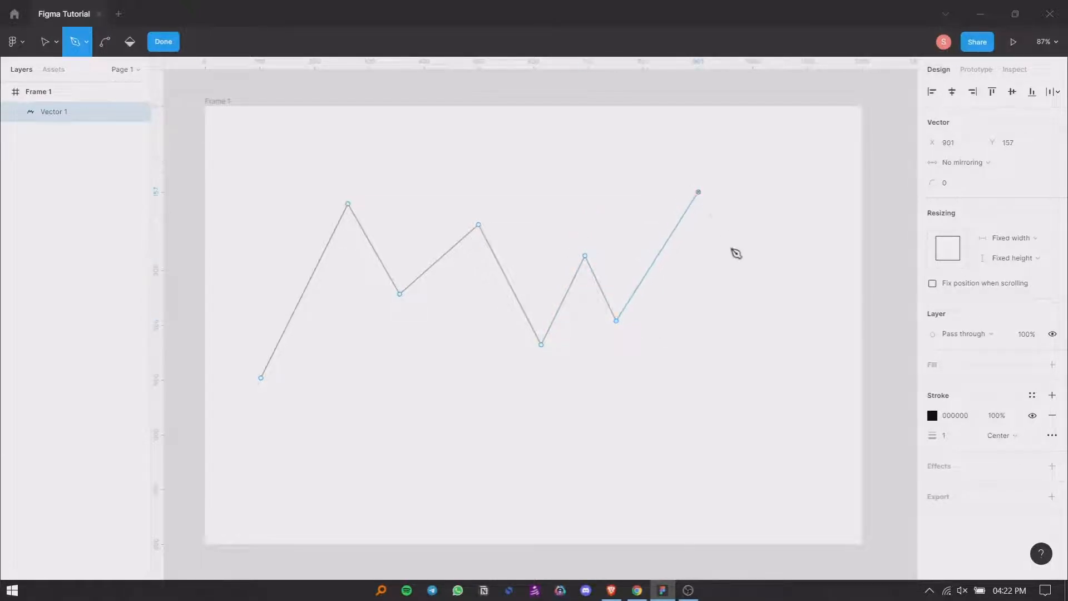
{"action": "left_click", "coordinate": [808, 375]}
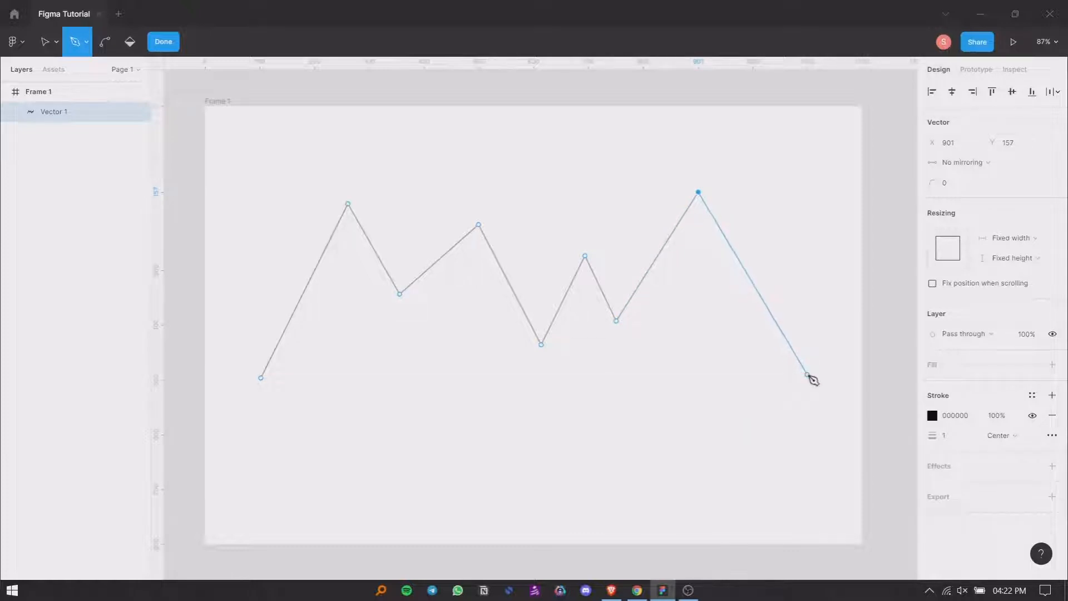
{"action": "left_click", "coordinate": [807, 378]}
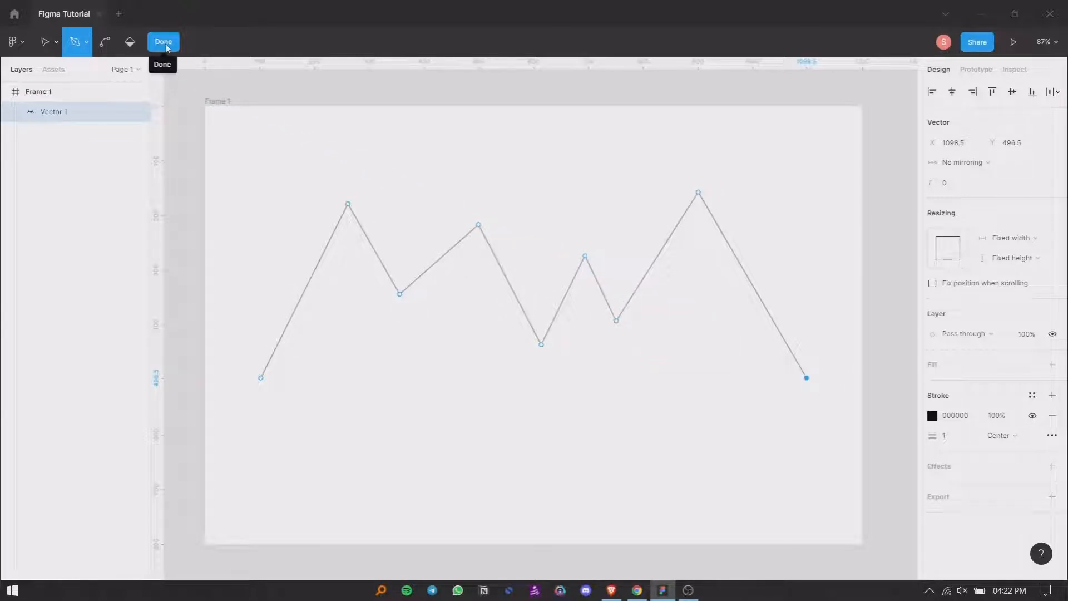
- Curve the path's first peak and first valley with the Bend tool, leveling the valley's handles and shortening its left one
{"action": "left_click", "coordinate": [106, 43]}
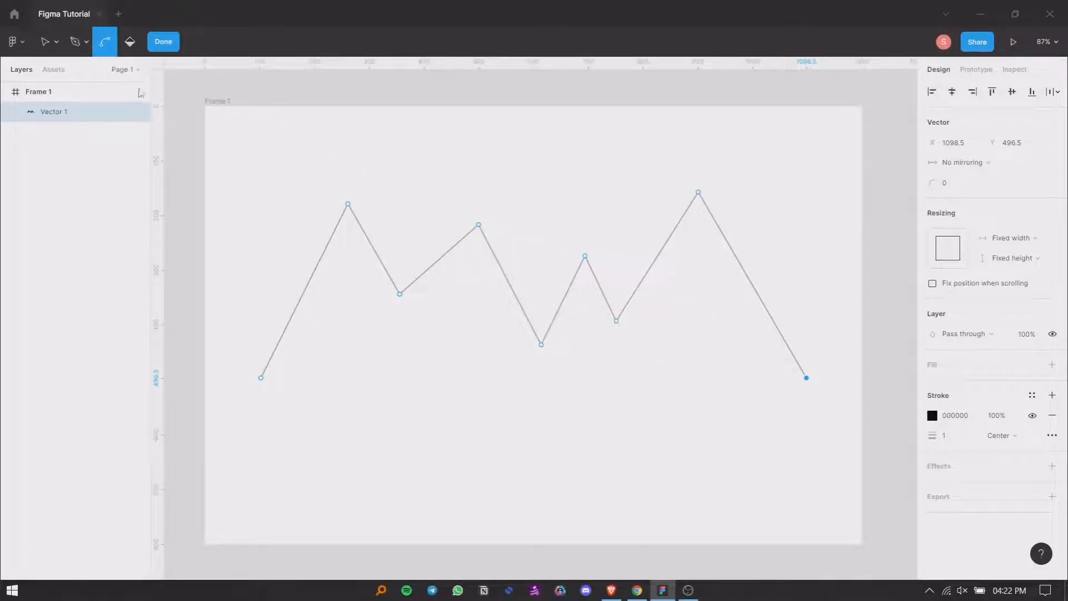
{"action": "left_click", "coordinate": [348, 205]}
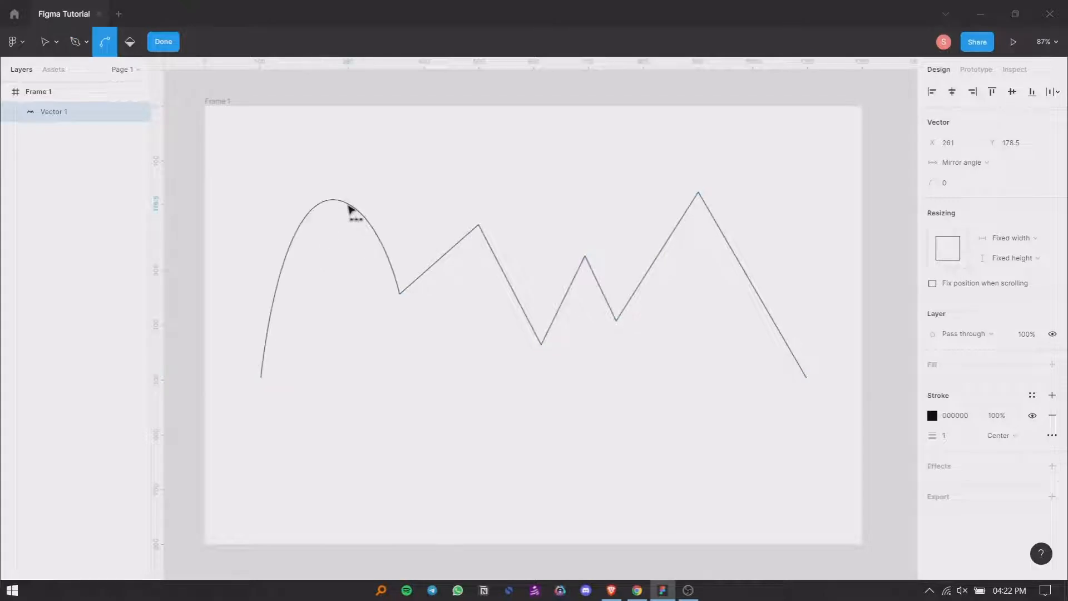
{"action": "left_click", "coordinate": [401, 294]}
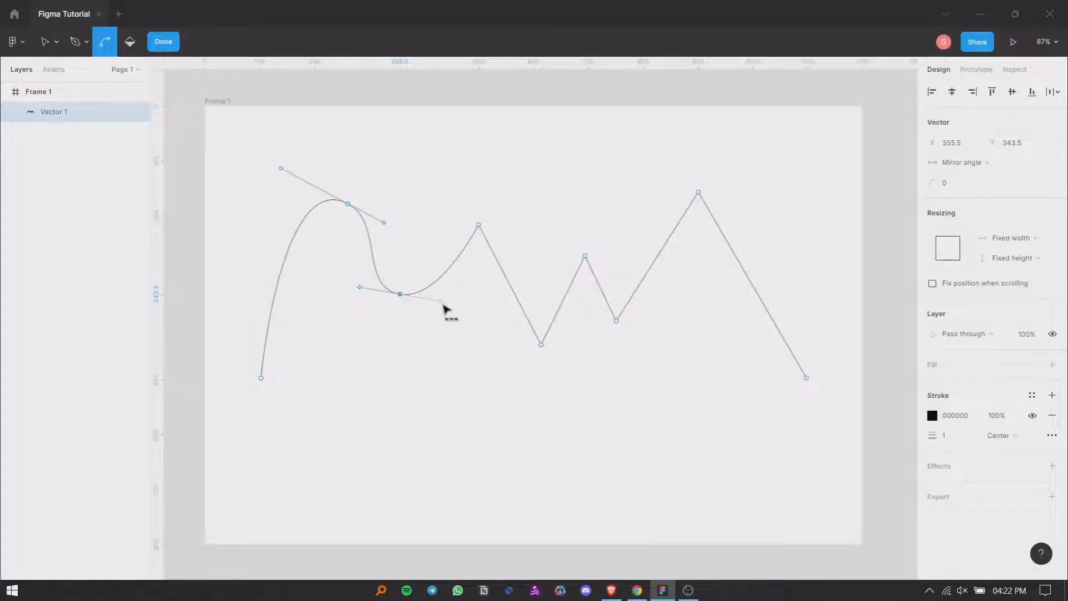
{"action": "left_click_drag", "start_coordinate": [440, 301], "coordinate": [450, 295]}
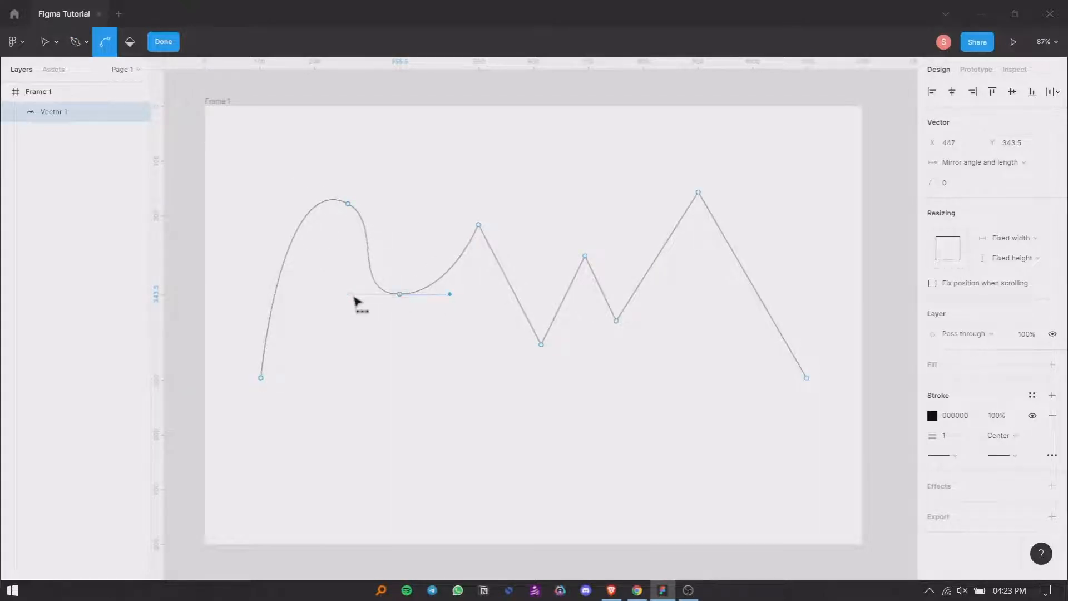
{"action": "left_click_drag", "start_coordinate": [353, 300], "coordinate": [370, 294]}
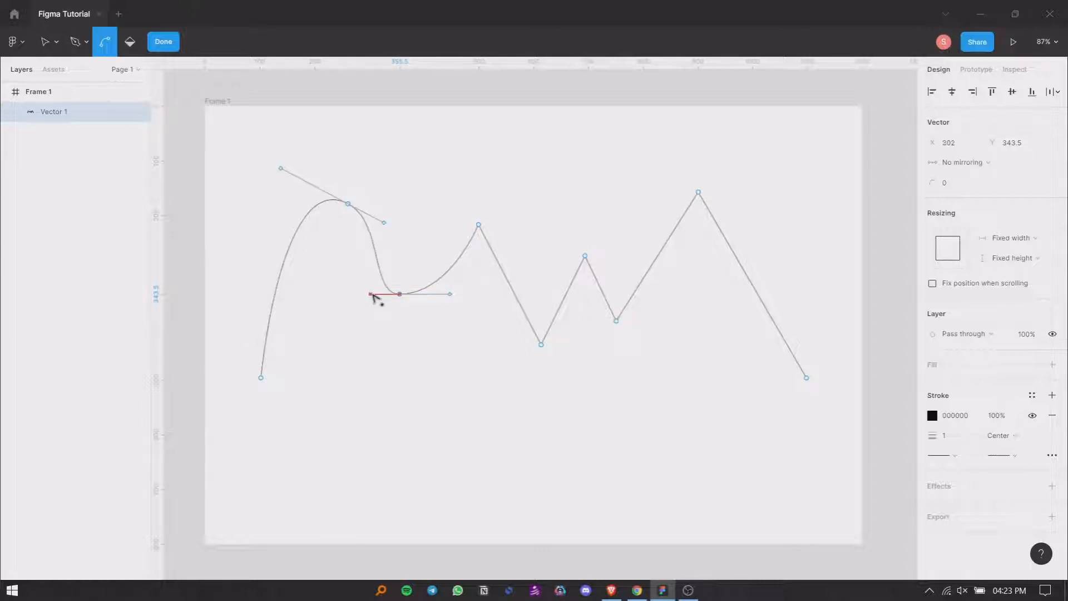
- Bend the remaining peaks and valleys into smooth curves, pulling horizontal handles at the last valley and last peak
{"action": "left_click_drag", "start_coordinate": [479, 224], "coordinate": [531, 226]}
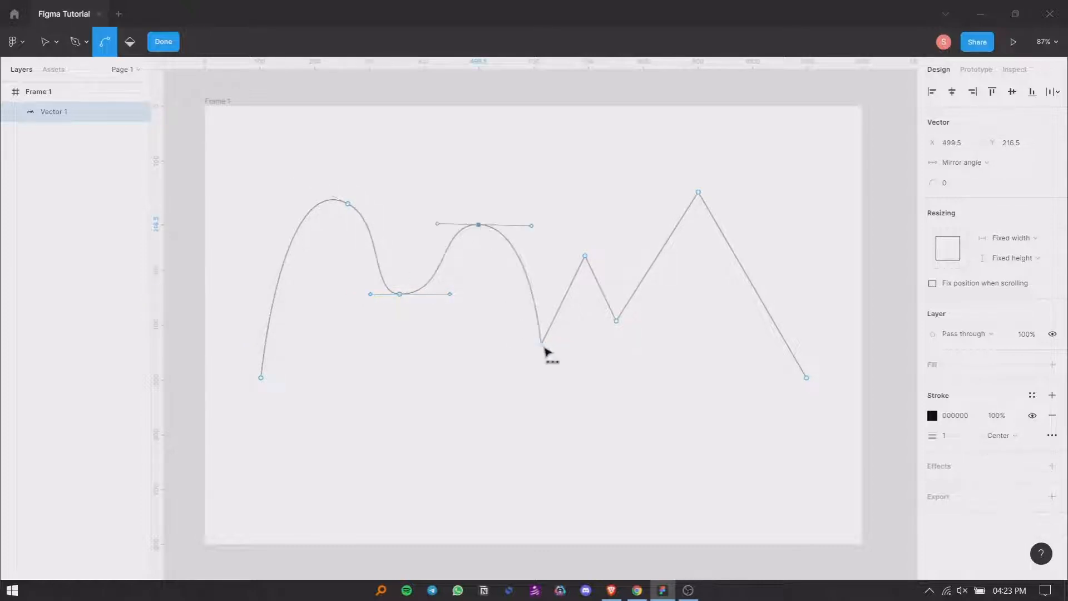
{"action": "left_click_drag", "start_coordinate": [541, 345], "coordinate": [578, 332]}
{"action": "left_click", "coordinate": [585, 255]}
{"action": "left_click", "coordinate": [620, 316]}
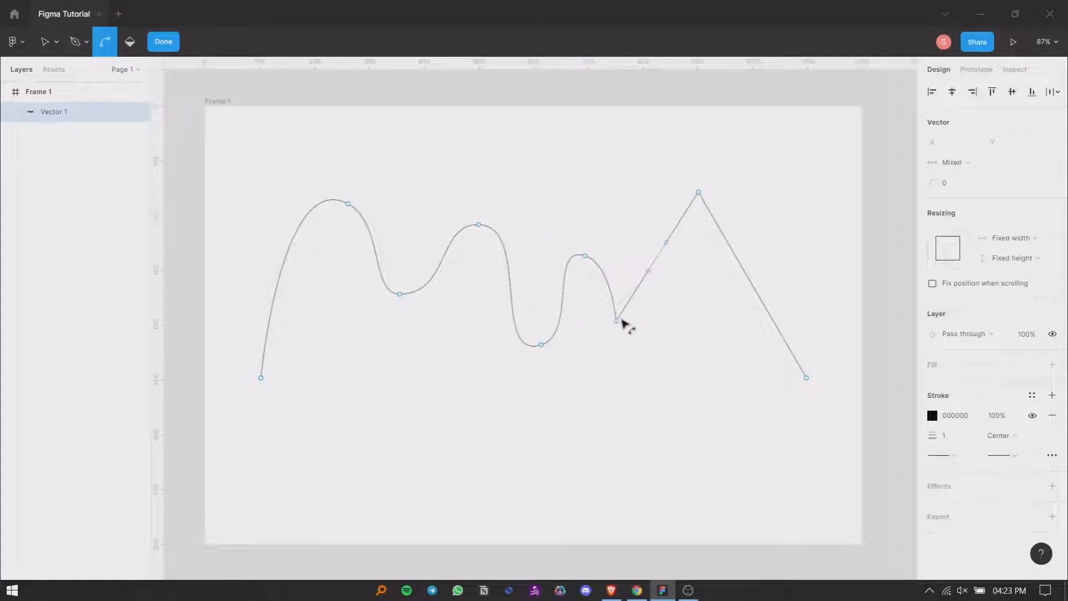
{"action": "left_click", "coordinate": [617, 321]}
{"action": "mouse_move", "coordinate": [618, 323]}
{"action": "left_mouse_down"}
{"action": "mouse_move", "coordinate": [665, 361]}
{"action": "mouse_move", "coordinate": [673, 334]}
{"action": "mouse_move", "coordinate": [638, 326]}
{"action": "left_mouse_up"}
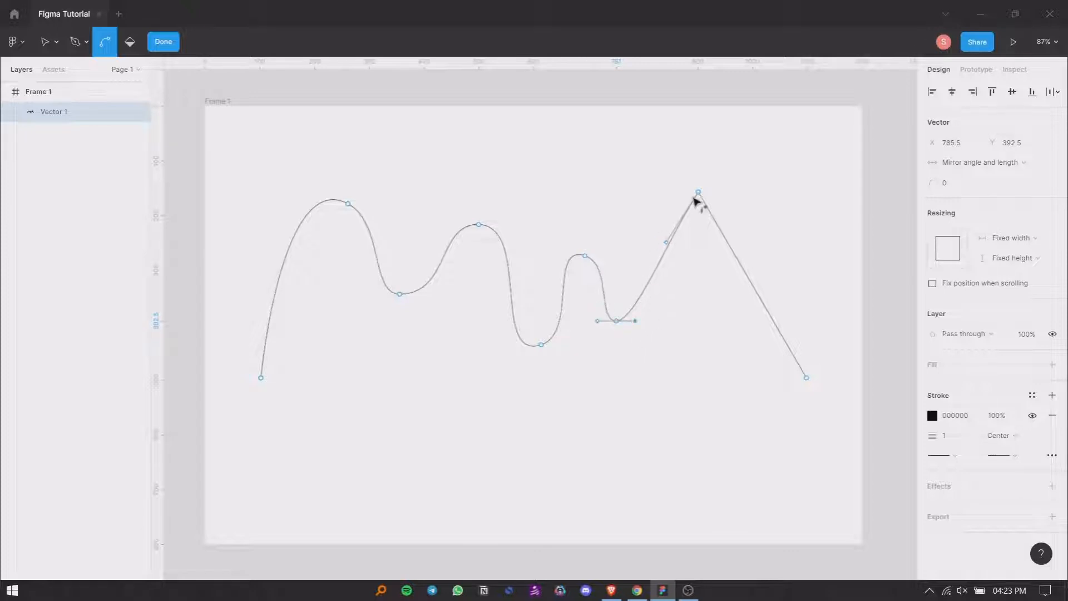
{"action": "left_click_drag", "start_coordinate": [698, 192], "coordinate": [730, 192]}
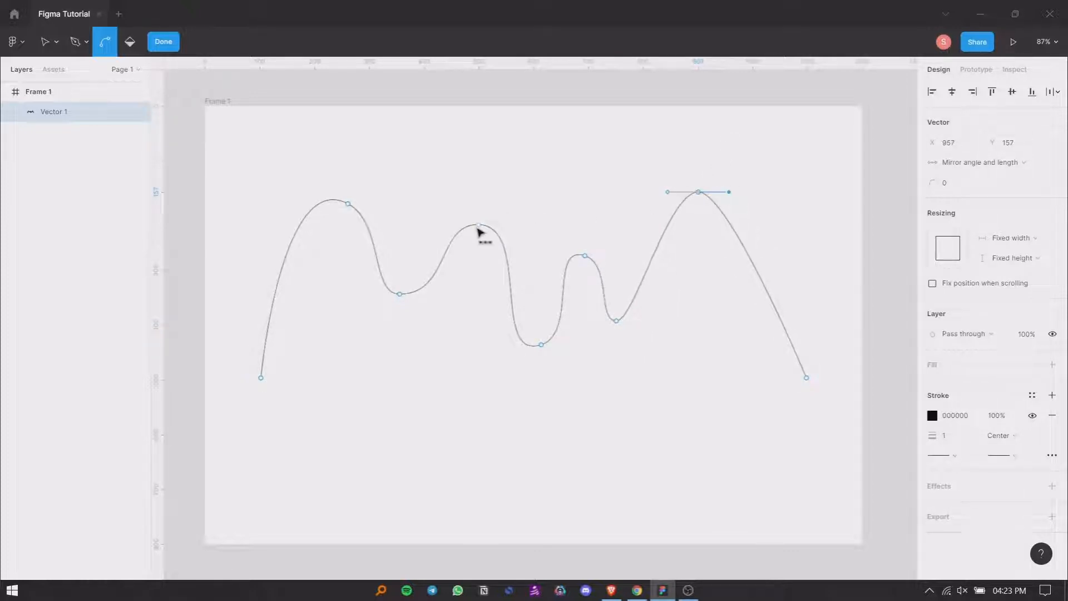
- Level the handles of the second and third peaks and reposition the valley following each of them to even out the wave
{"action": "left_click_drag", "start_coordinate": [479, 225], "coordinate": [508, 232]}
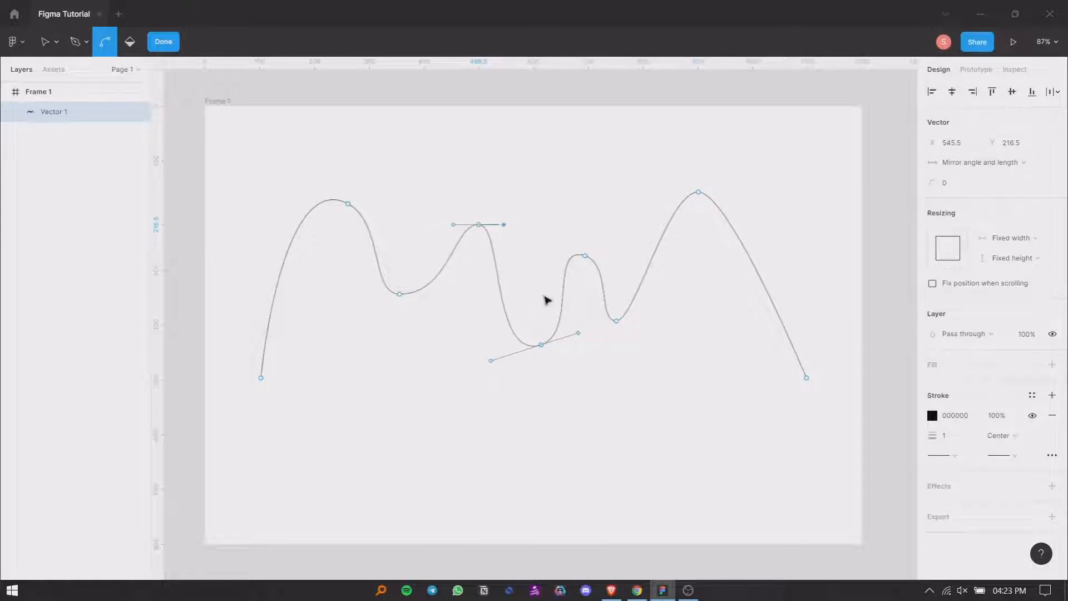
{"action": "left_click_drag", "start_coordinate": [578, 333], "coordinate": [529, 349]}
{"action": "left_click", "coordinate": [41, 49]}
{"action": "left_click", "coordinate": [616, 321]}
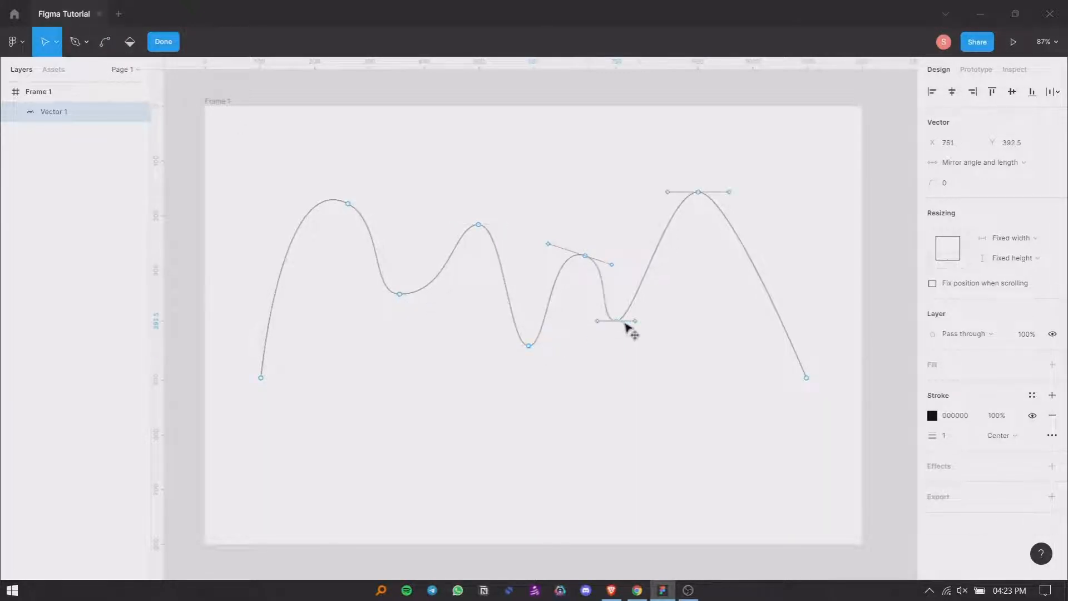
{"action": "left_click_drag", "start_coordinate": [628, 328], "coordinate": [645, 329]}
{"action": "left_click_drag", "start_coordinate": [614, 266], "coordinate": [618, 259]}
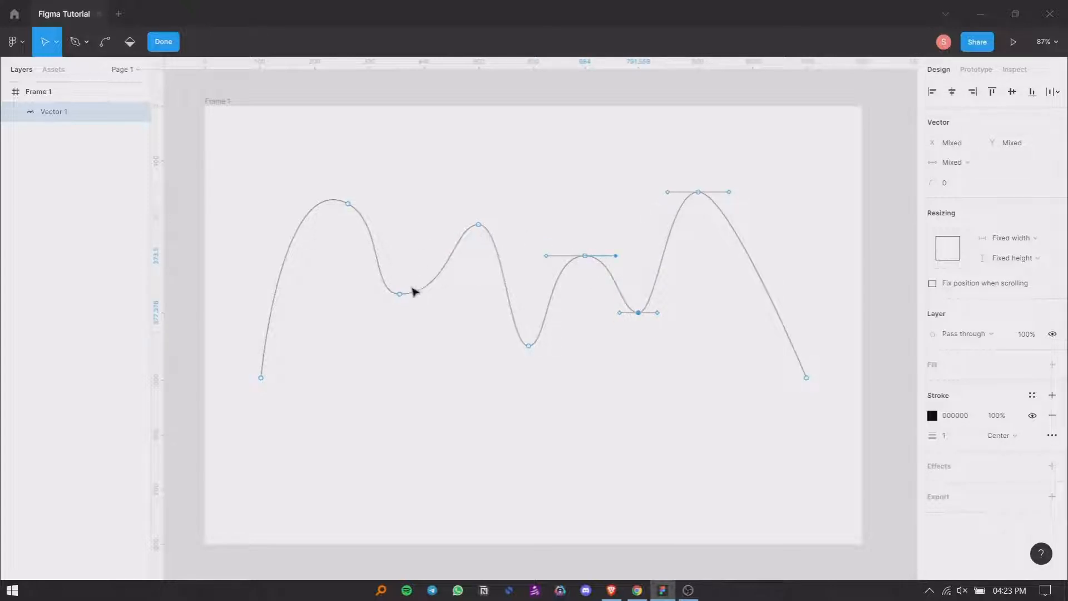
- Move the path's first valley anchor slightly to the right to balance its curve between the neighboring peaks
{"action": "left_click", "coordinate": [401, 295]}
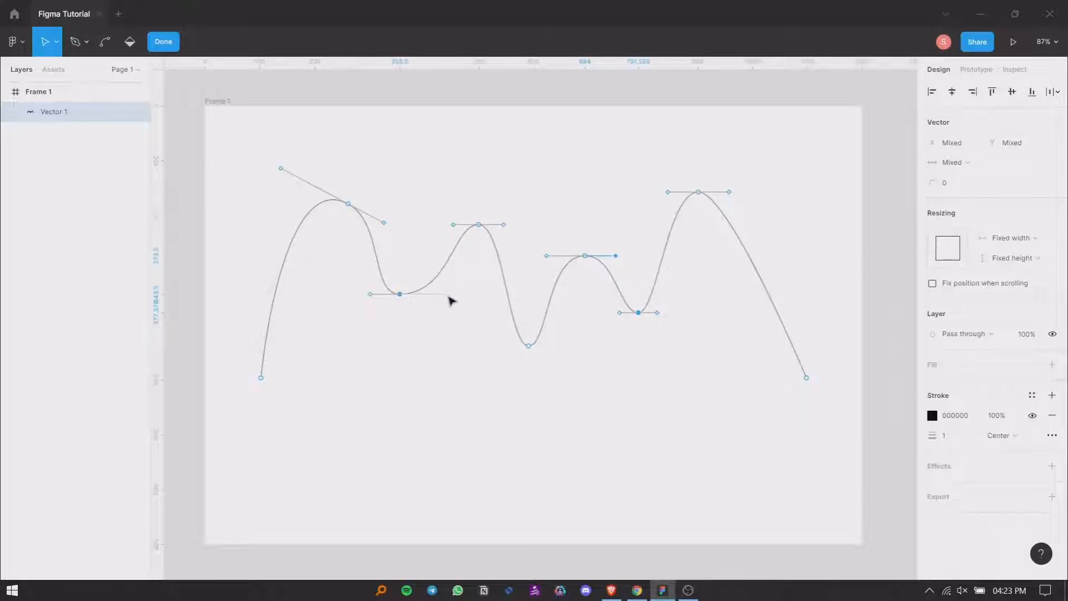
{"action": "mouse_move", "coordinate": [449, 298]}
{"action": "left_mouse_down"}
{"action": "mouse_move", "coordinate": [466, 295]}
{"action": "mouse_move", "coordinate": [408, 300]}
{"action": "mouse_move", "coordinate": [459, 296]}
{"action": "mouse_move", "coordinate": [446, 292]}
{"action": "mouse_move", "coordinate": [456, 311]}
{"action": "left_mouse_up"}
{"action": "left_click", "coordinate": [406, 301]}
- Move the path's starting anchor up and toward the frame's left edge, and flatten the first peak's handles to round its top
{"action": "left_click", "coordinate": [261, 379]}
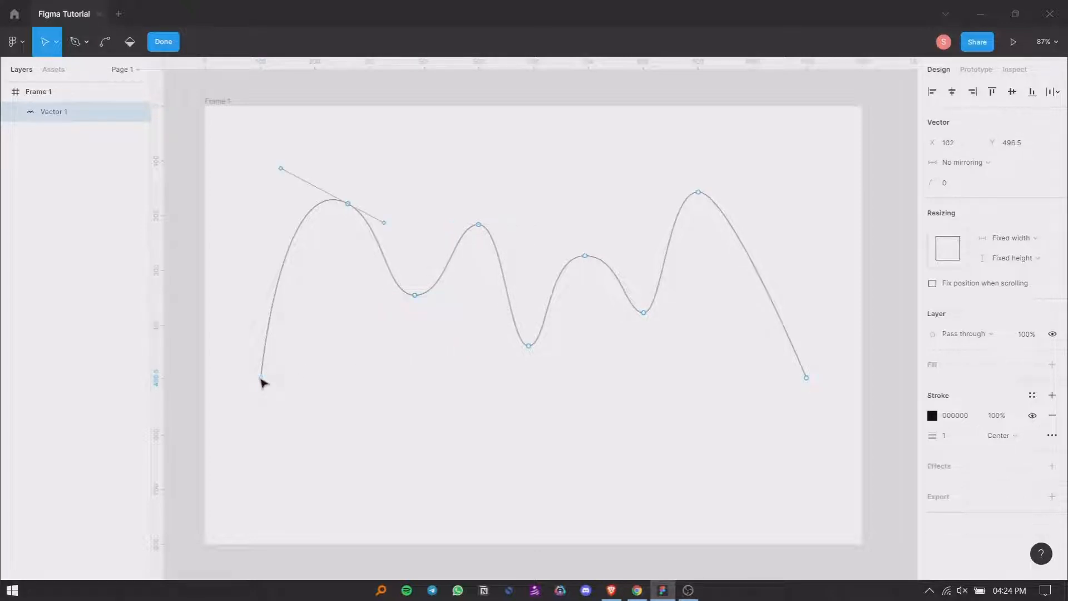
{"action": "left_click_drag", "start_coordinate": [261, 377], "coordinate": [229, 370]}
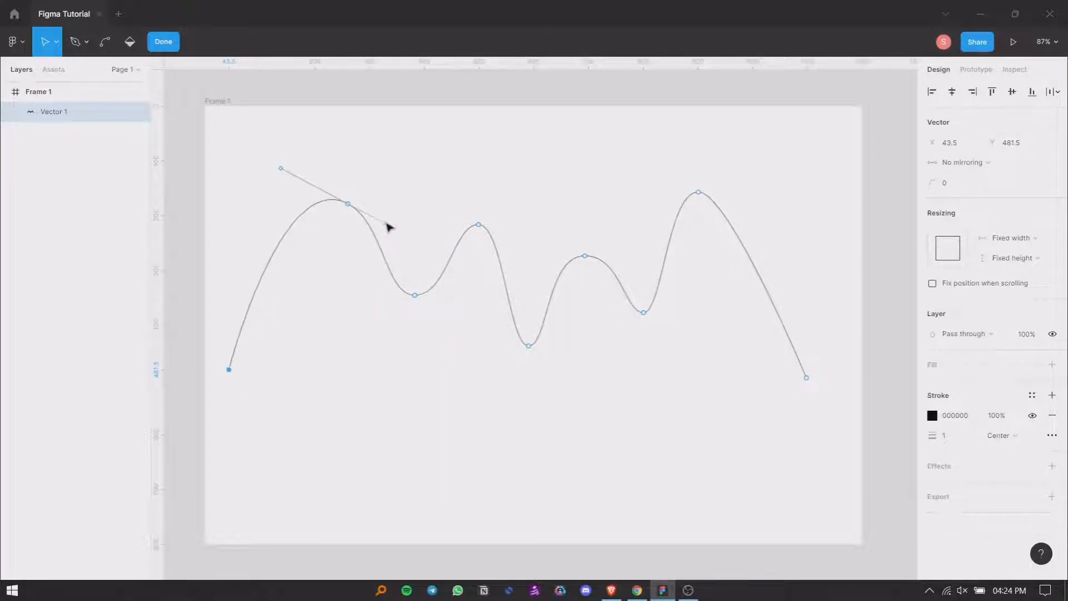
{"action": "left_click_drag", "start_coordinate": [388, 224], "coordinate": [374, 207]}
{"action": "key", "text": "ctrl+z"}
{"action": "left_click", "coordinate": [273, 203]}
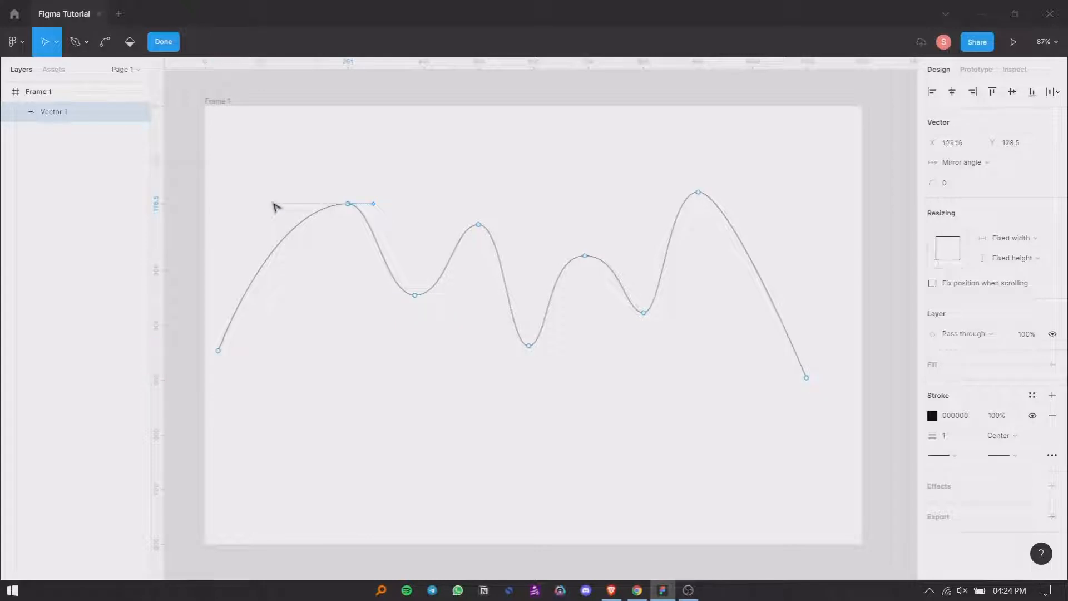
{"action": "left_click_drag", "start_coordinate": [274, 207], "coordinate": [305, 204]}
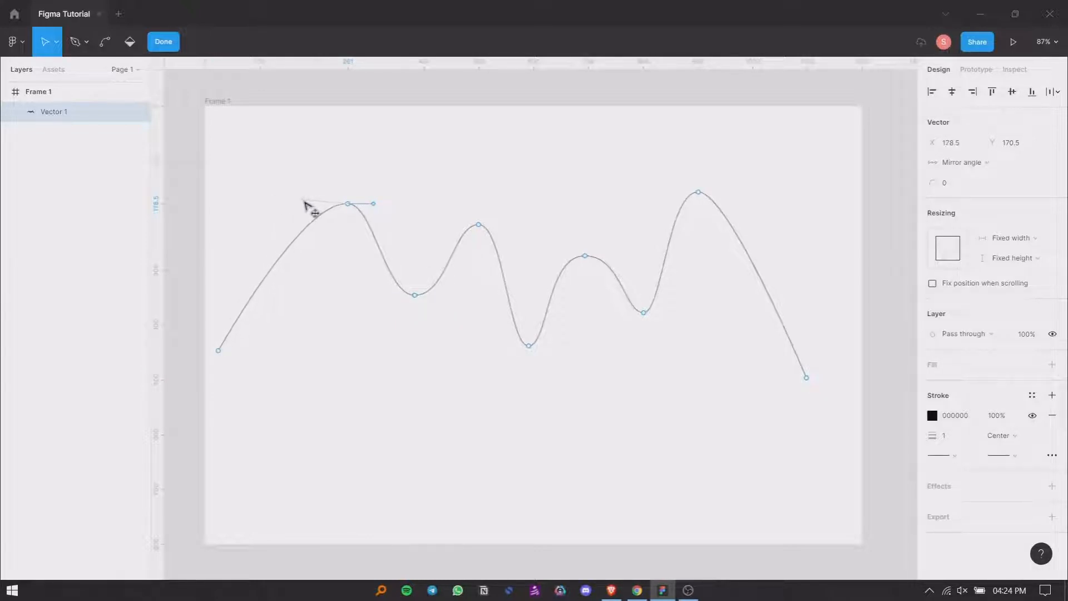
{"action": "left_click_drag", "start_coordinate": [373, 205], "coordinate": [390, 205]}
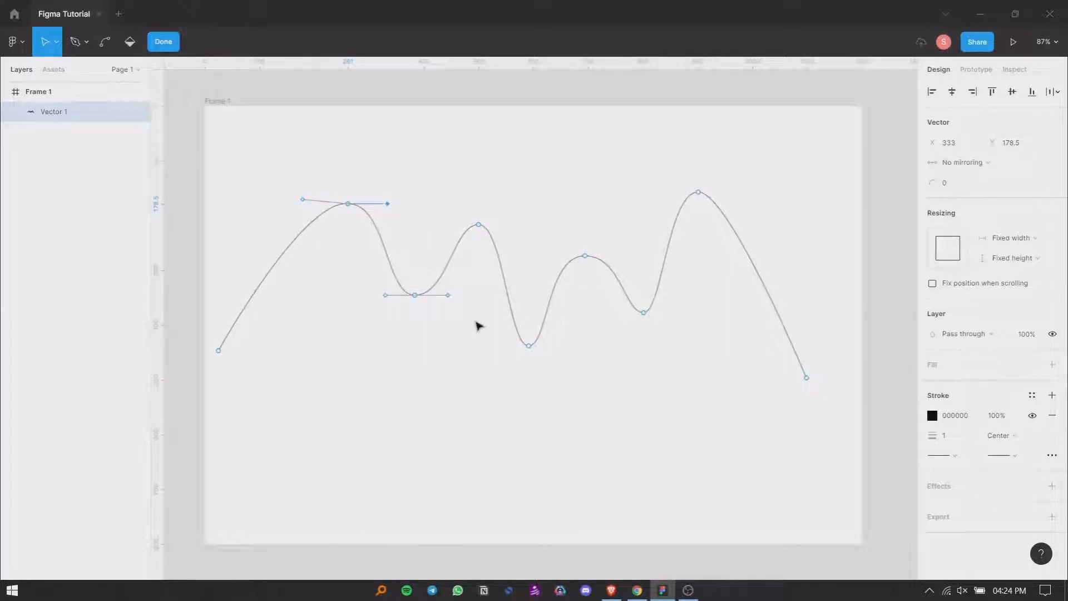
{"action": "left_click_drag", "start_coordinate": [308, 204], "coordinate": [306, 207]}
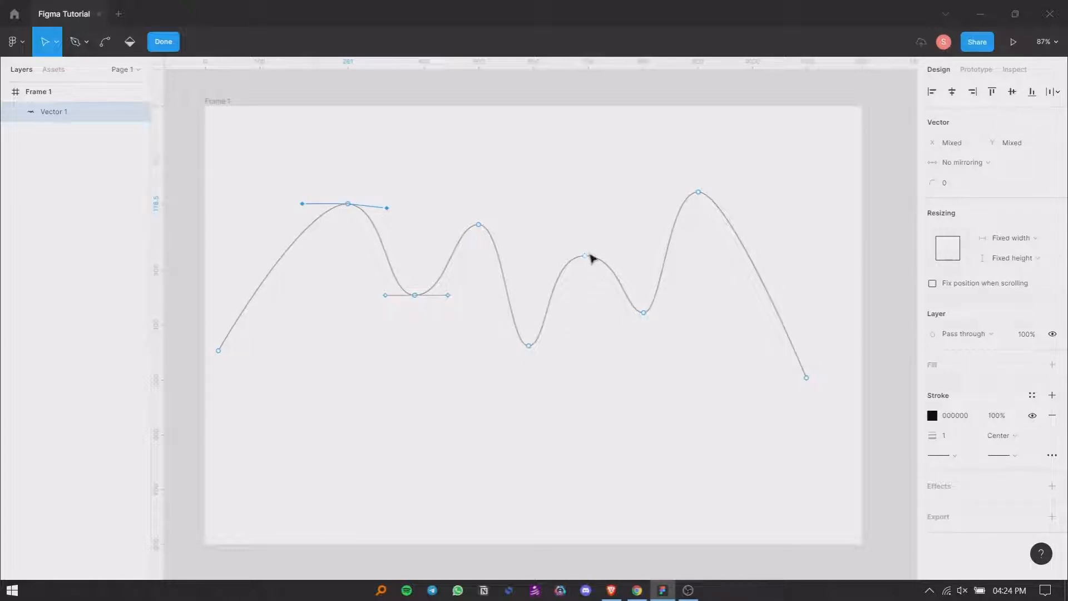
- Nudge the third peak's anchor slightly right to about X 703 and fine-tune the second peak's curve
{"action": "left_click", "coordinate": [586, 257]}
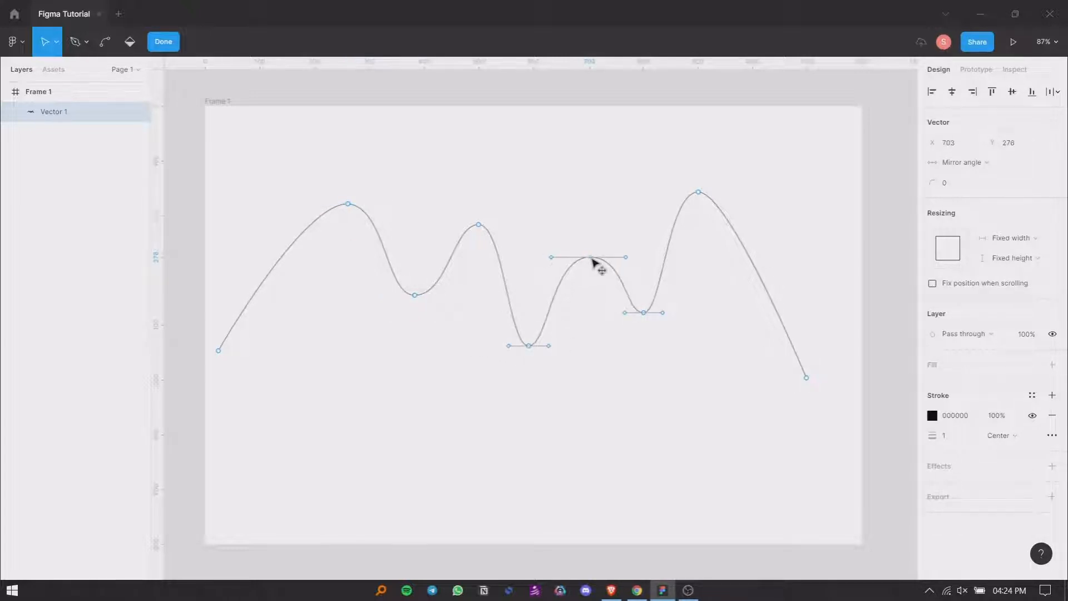
{"action": "left_click", "coordinate": [480, 225]}
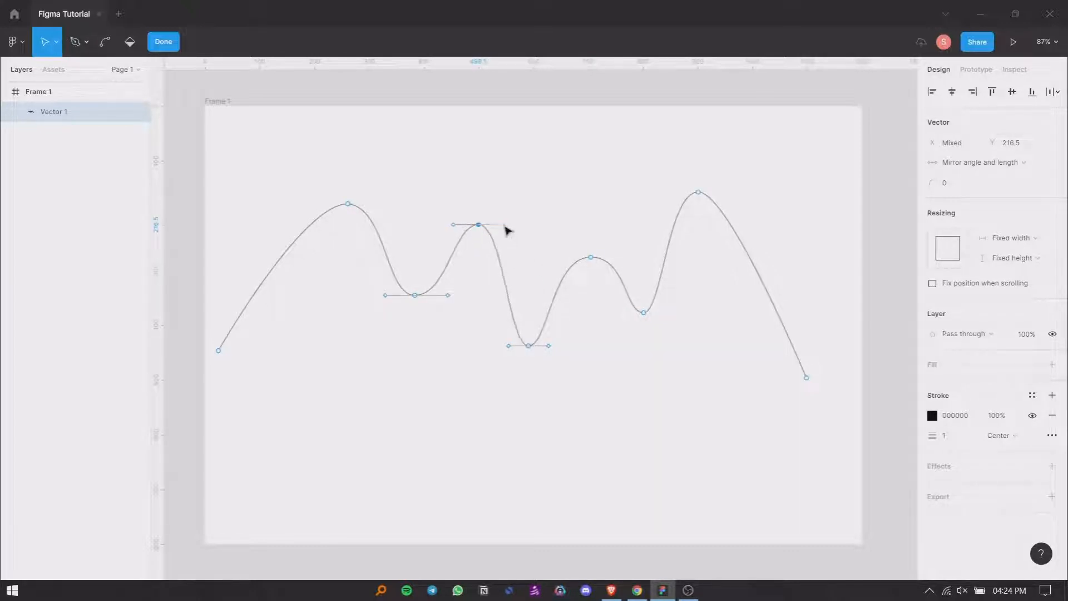
{"action": "left_click_drag", "start_coordinate": [508, 224], "coordinate": [505, 225]}
{"action": "left_click", "coordinate": [517, 226]}
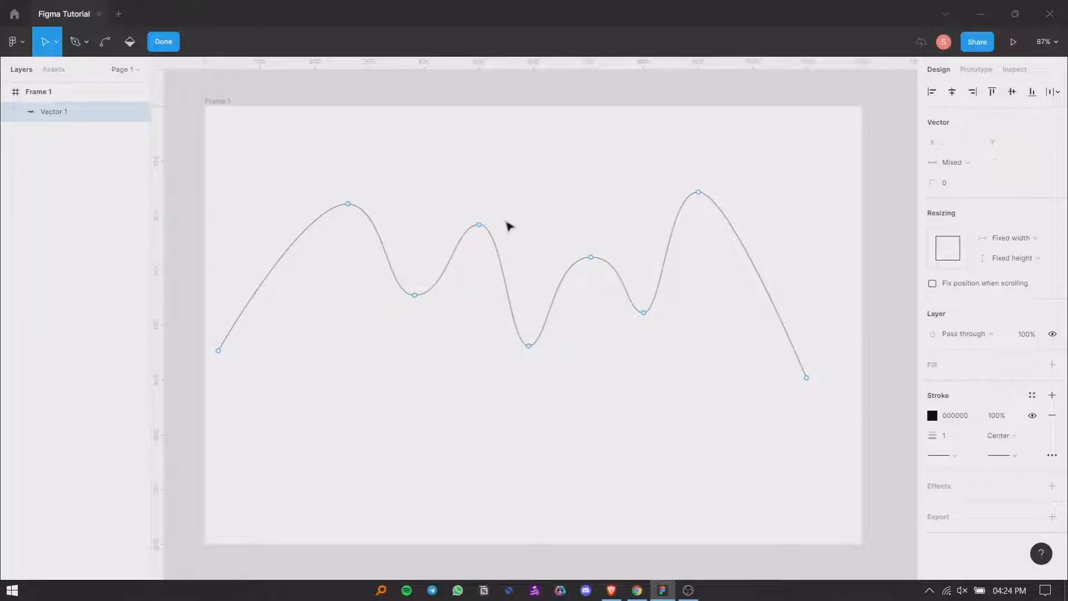
- Finish editing the path, scaling the whole curve down and centering it horizontally in the frame
{"action": "left_click", "coordinate": [165, 42]}
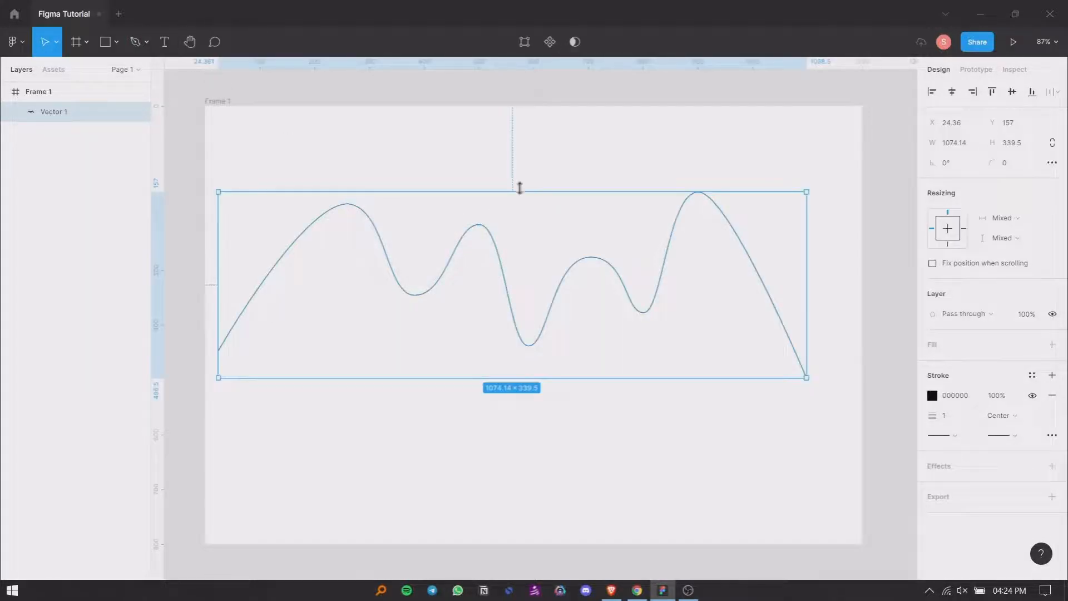
{"action": "left_click_drag", "start_coordinate": [520, 190], "coordinate": [530, 228]}
{"action": "mouse_move", "coordinate": [530, 269]}
{"action": "left_mouse_down"}
{"action": "mouse_move", "coordinate": [529, 245]}
{"action": "mouse_move", "coordinate": [525, 275]}
{"action": "left_mouse_up"}
{"action": "left_click", "coordinate": [952, 92]}
{"action": "left_click", "coordinate": [648, 184]}
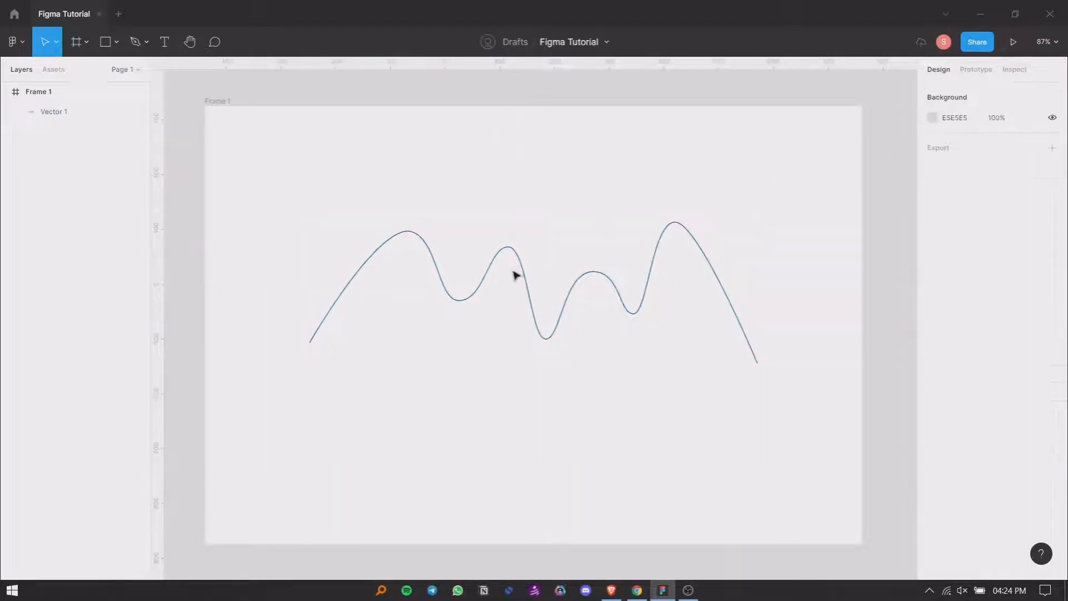
- Set the wavy path's stroke color to the blue-violet 6470DA
{"action": "left_click", "coordinate": [522, 269]}
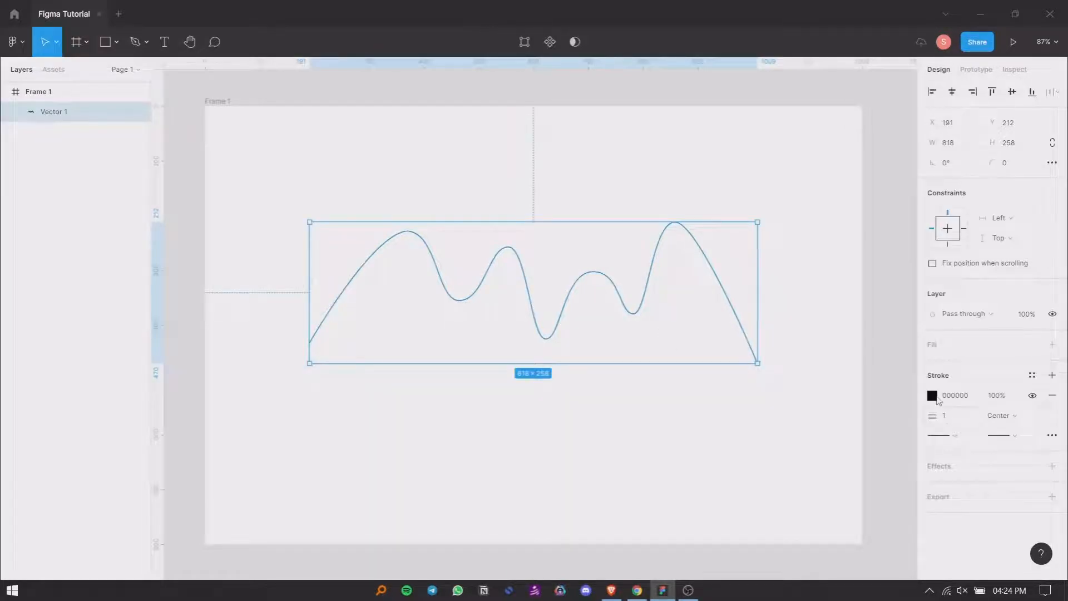
{"action": "left_click", "coordinate": [934, 397]}
{"action": "left_click", "coordinate": [875, 432]}
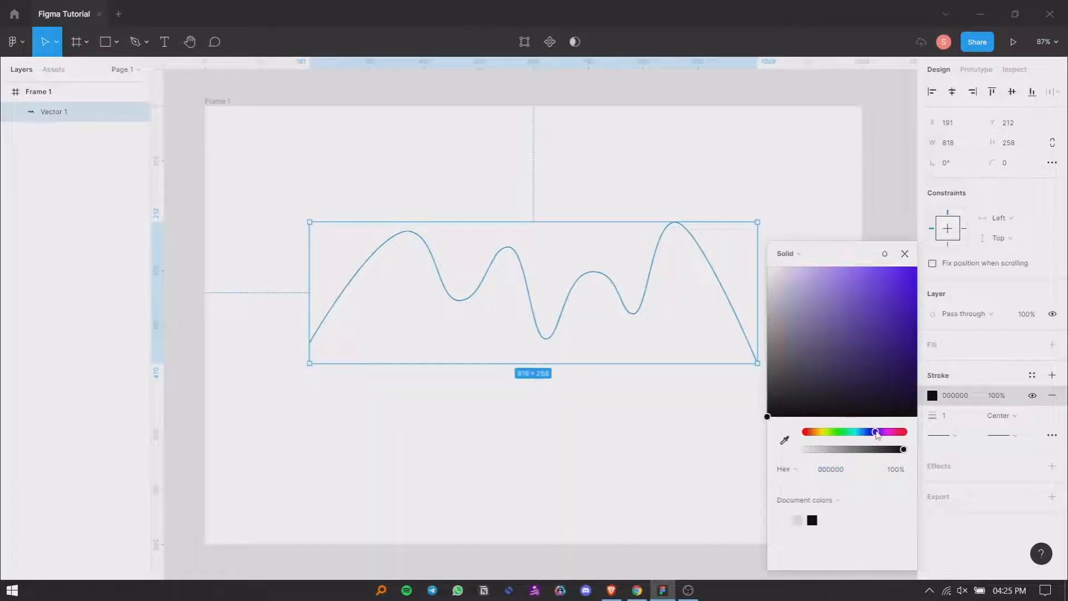
{"action": "mouse_move", "coordinate": [889, 349]}
{"action": "left_mouse_down"}
{"action": "mouse_move", "coordinate": [863, 291]}
{"action": "mouse_move", "coordinate": [842, 295]}
{"action": "left_mouse_up"}
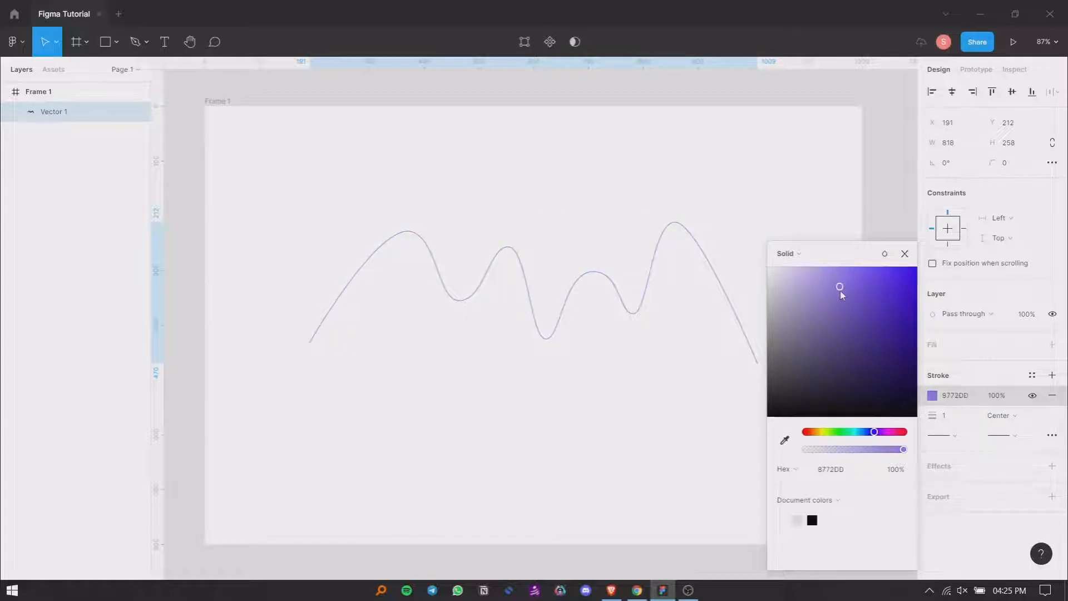
{"action": "left_click_drag", "start_coordinate": [874, 432], "coordinate": [872, 435]}
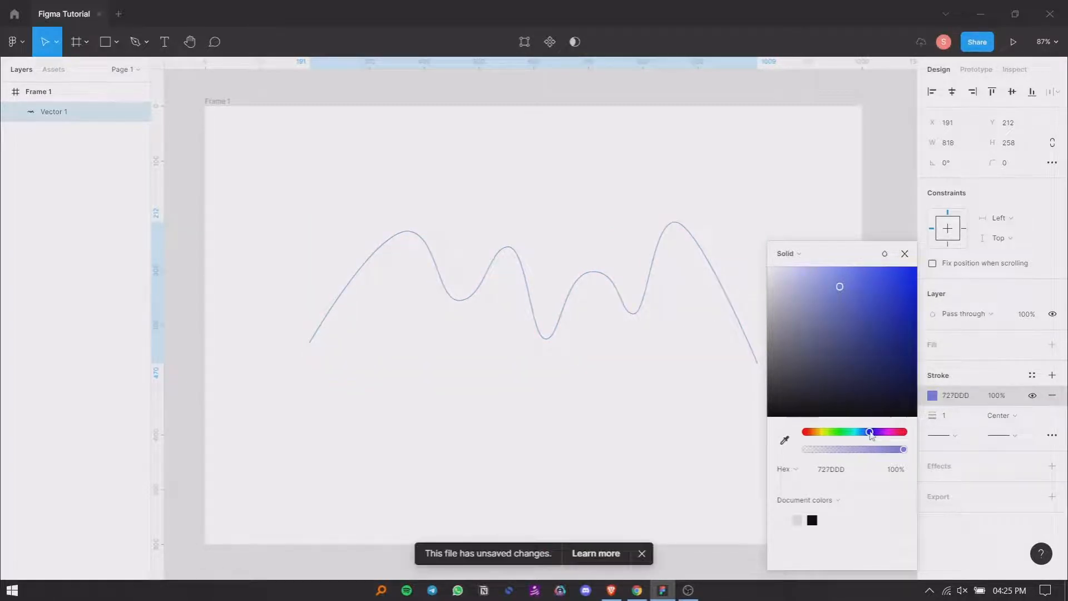
{"action": "left_click", "coordinate": [850, 294]}
{"action": "key", "text": "Escape"}
{"action": "left_click", "coordinate": [787, 296]}
- Set the wavy path's stroke weight to 2
{"action": "left_click", "coordinate": [640, 310]}
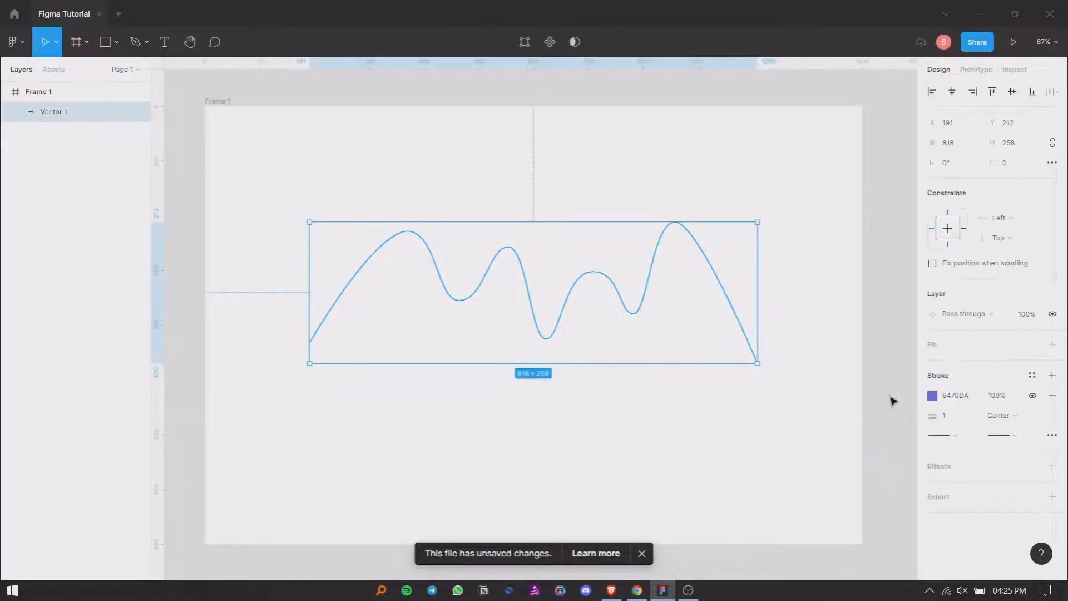
{"action": "left_click", "coordinate": [952, 422]}
{"action": "key", "text": "Return"}
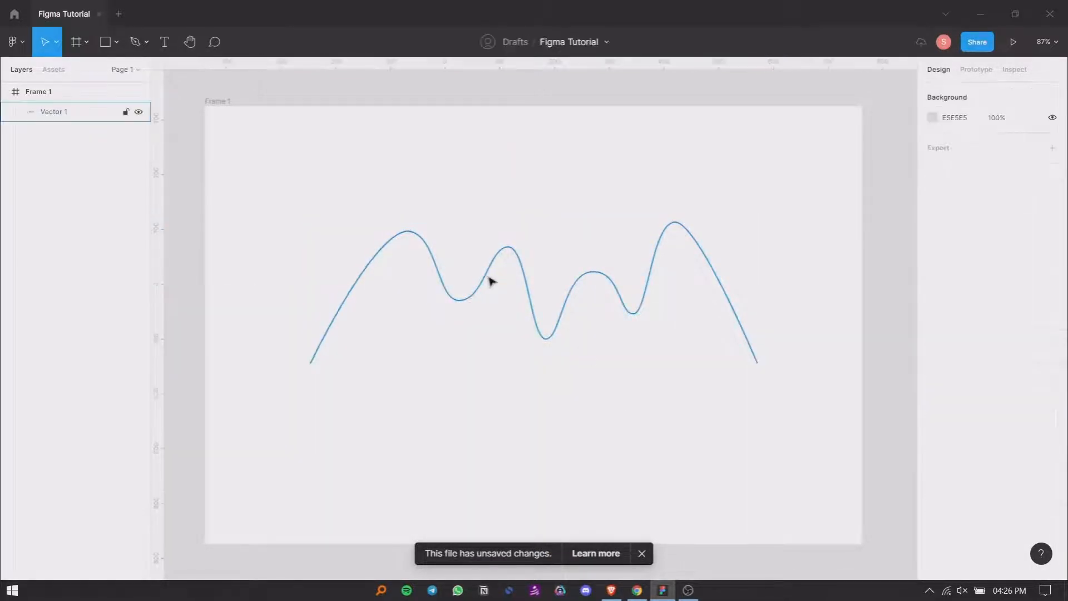
- Duplicate the wavy path below the original and close the copy with a straight Pen tool segment between its two endpoints
{"action": "left_click", "coordinate": [489, 276]}
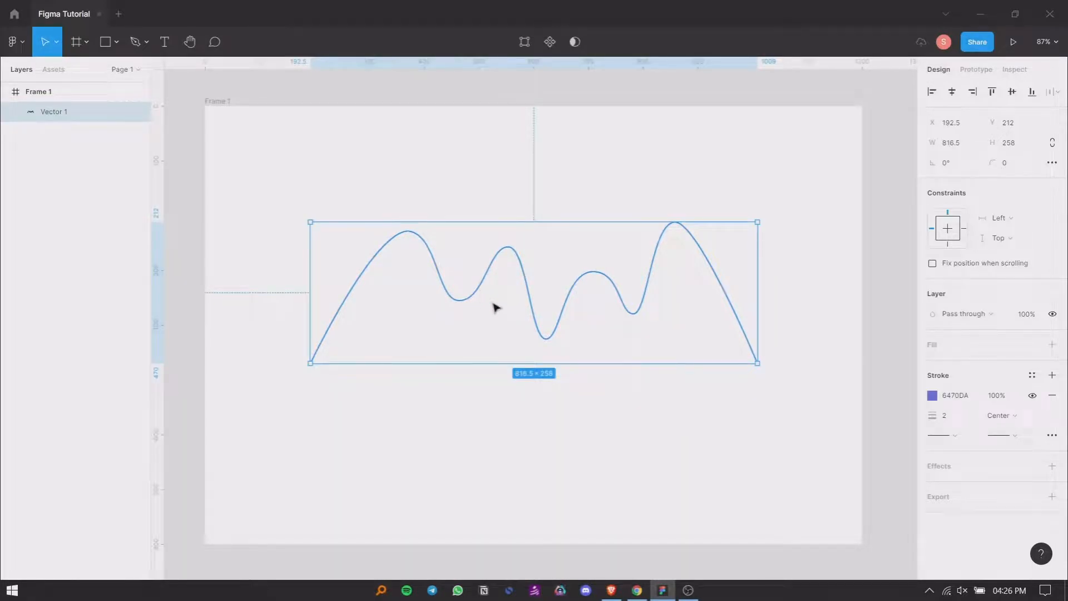
{"action": "left_click_drag", "start_coordinate": [494, 307], "coordinate": [489, 441]}
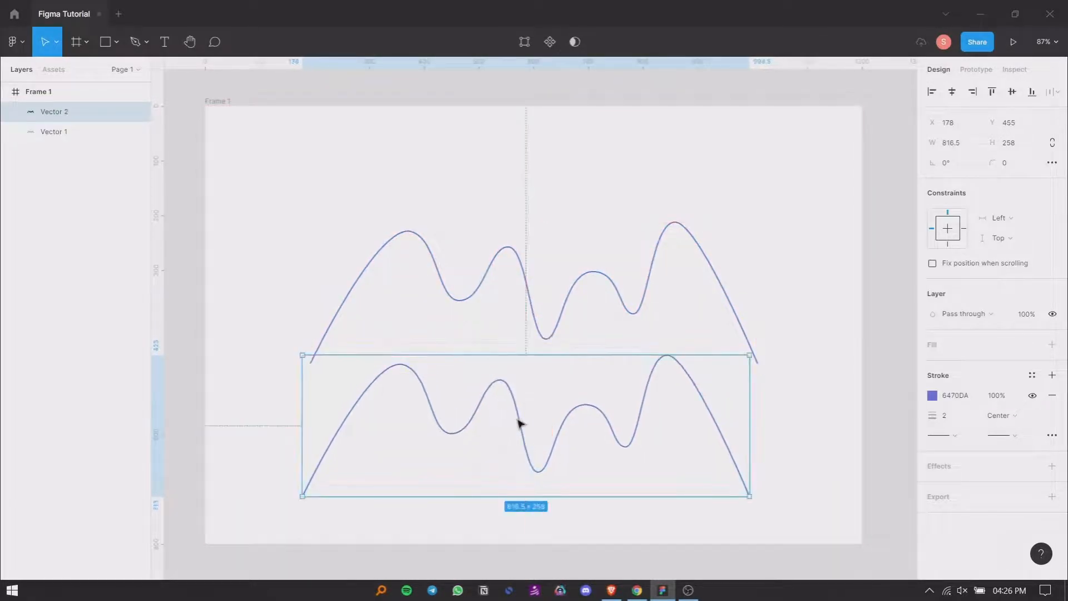
{"action": "double_click", "coordinate": [491, 396]}
{"action": "key", "text": "p"}
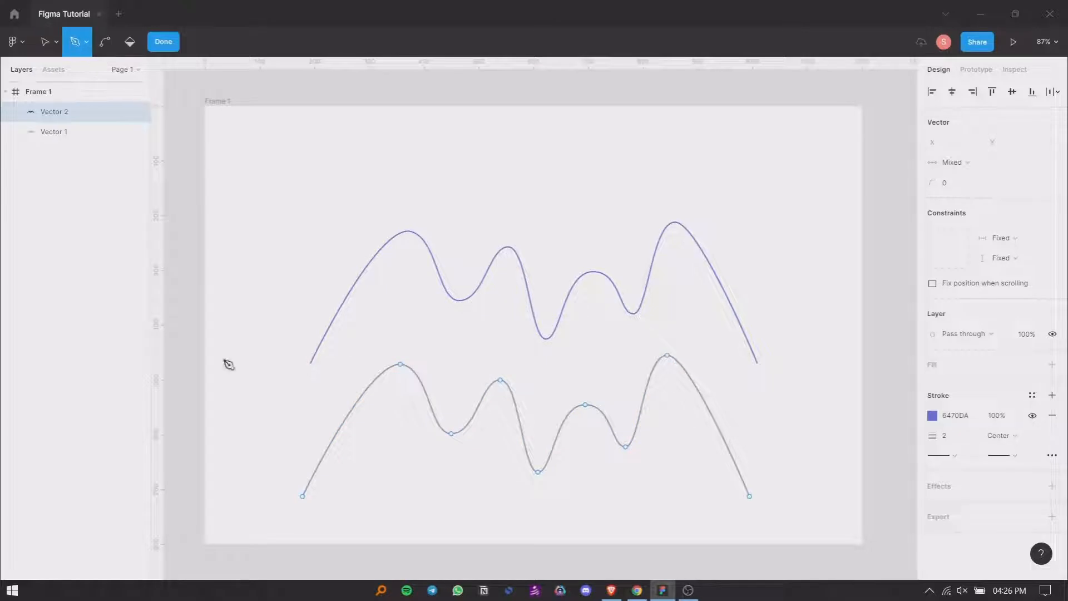
{"action": "left_click", "coordinate": [303, 496]}
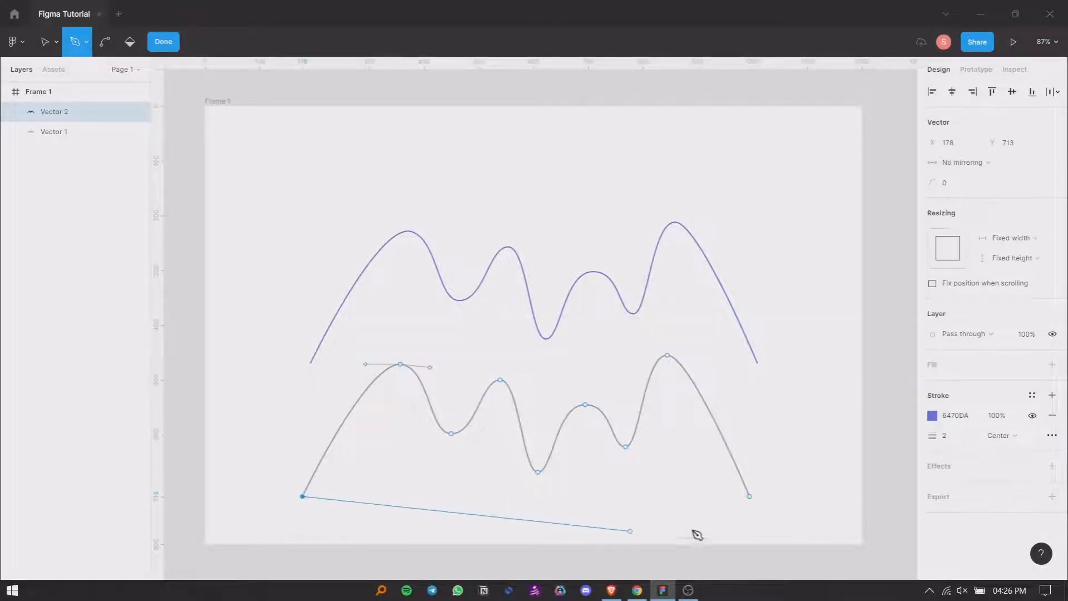
{"action": "left_click", "coordinate": [750, 496]}
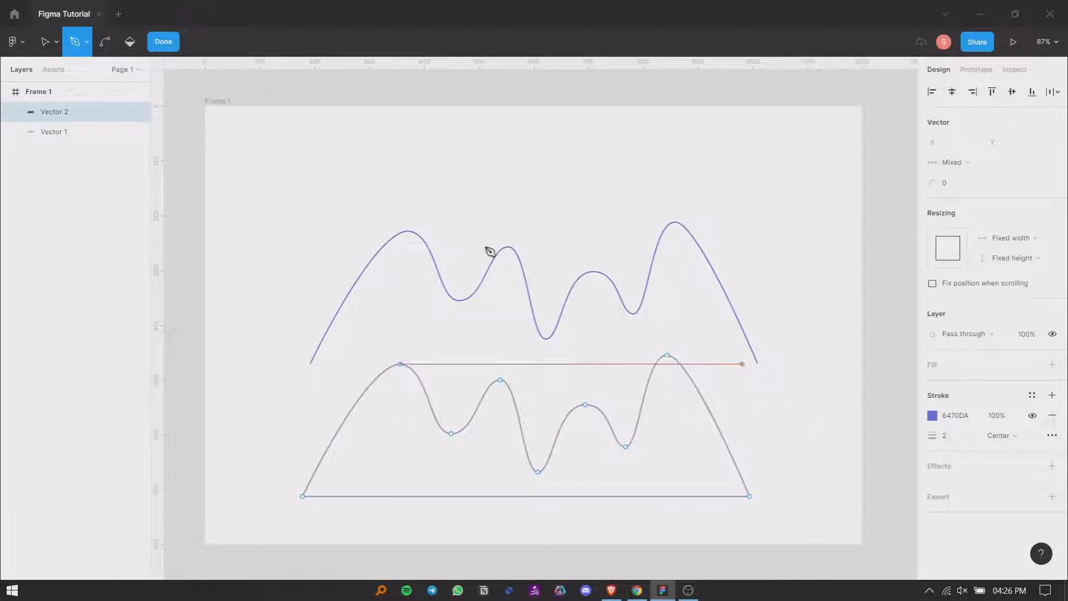
{"action": "left_click", "coordinate": [163, 42]}
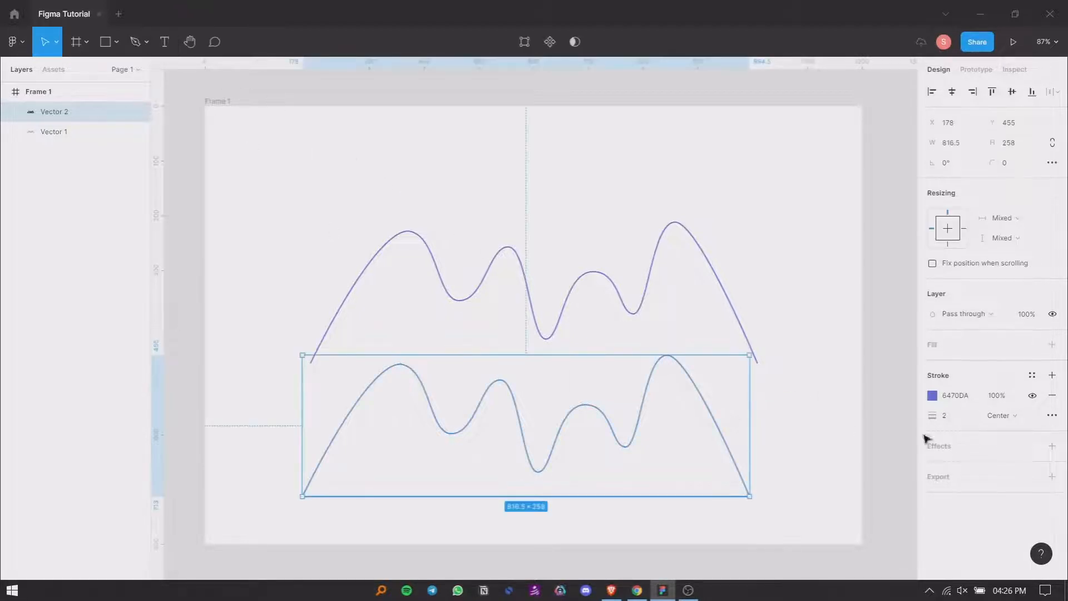
- Add a fill to the closed copy, copy its stroke's hex color, and remove the stroke
{"action": "left_click", "coordinate": [1053, 345]}
{"action": "left_click", "coordinate": [967, 423]}
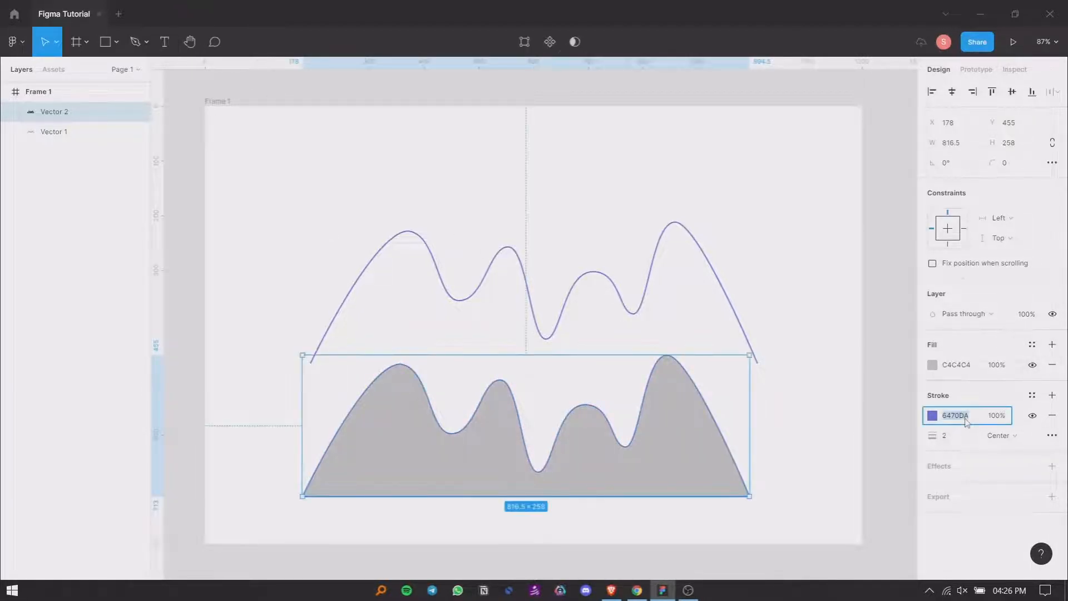
{"action": "left_click", "coordinate": [1051, 416]}
- Change the closed shape's fill to a linear gradient whose first stop is 6470DA at 35% opacity
{"action": "left_click", "coordinate": [933, 366]}
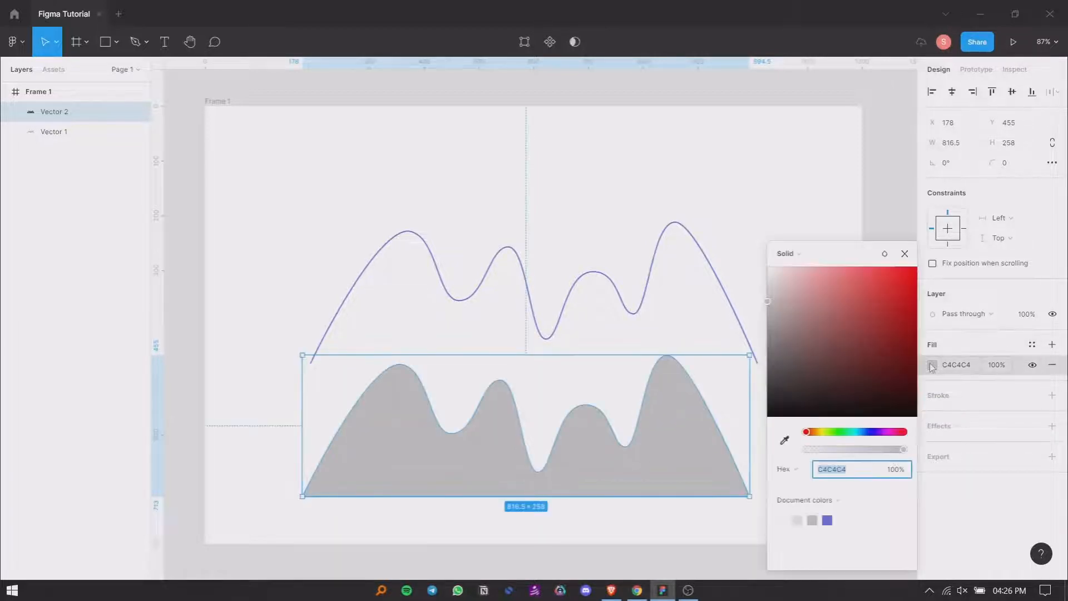
{"action": "left_click", "coordinate": [785, 254]}
{"action": "left_click", "coordinate": [798, 267]}
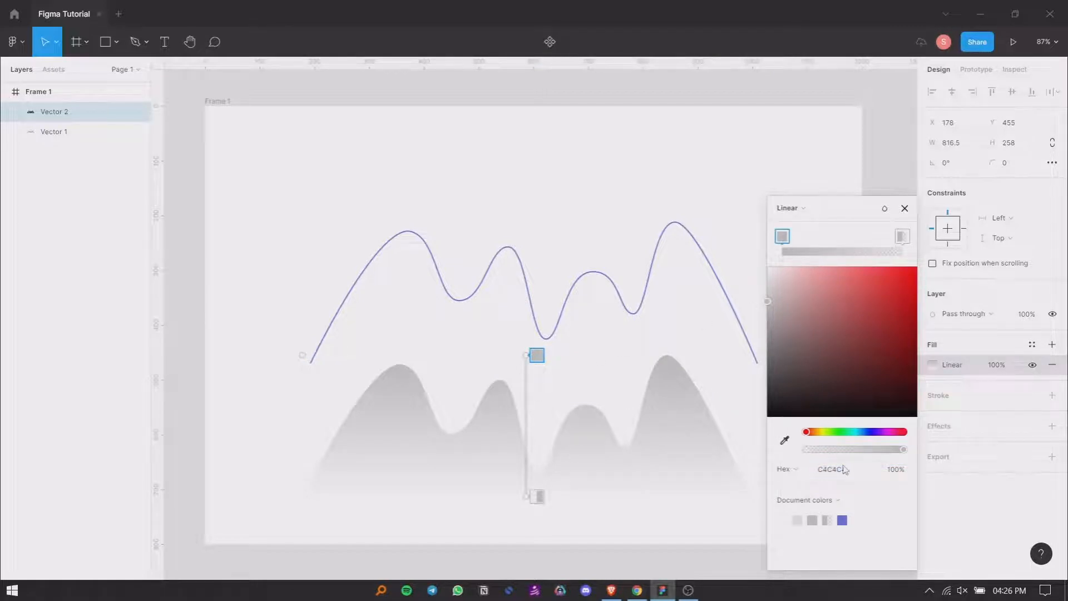
{"action": "type", "text": "6470DA"}
{"action": "key", "text": "Return"}
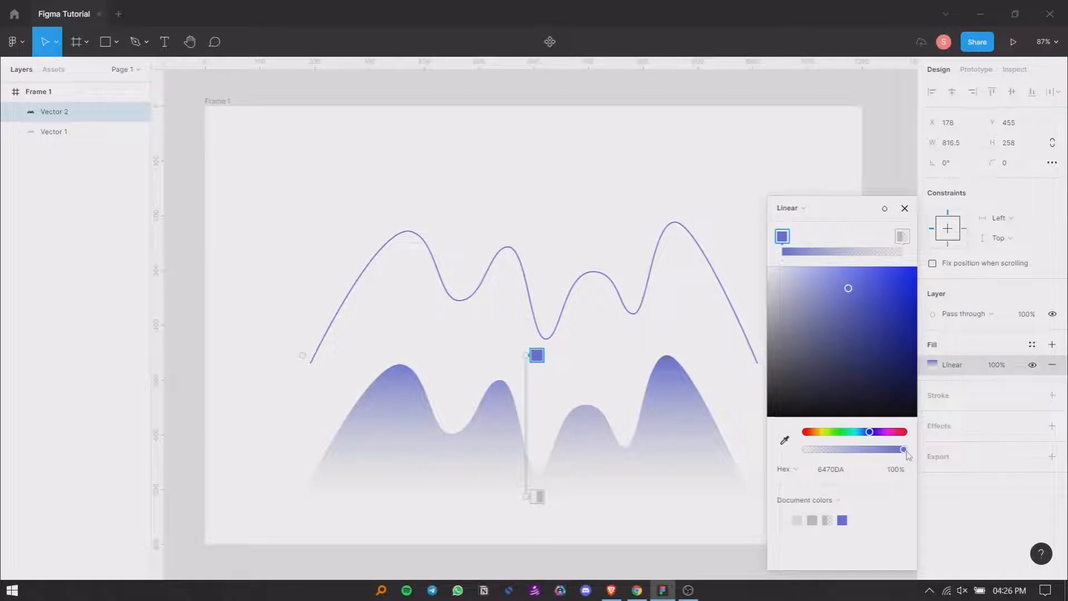
{"action": "left_click_drag", "start_coordinate": [904, 451], "coordinate": [846, 461]}
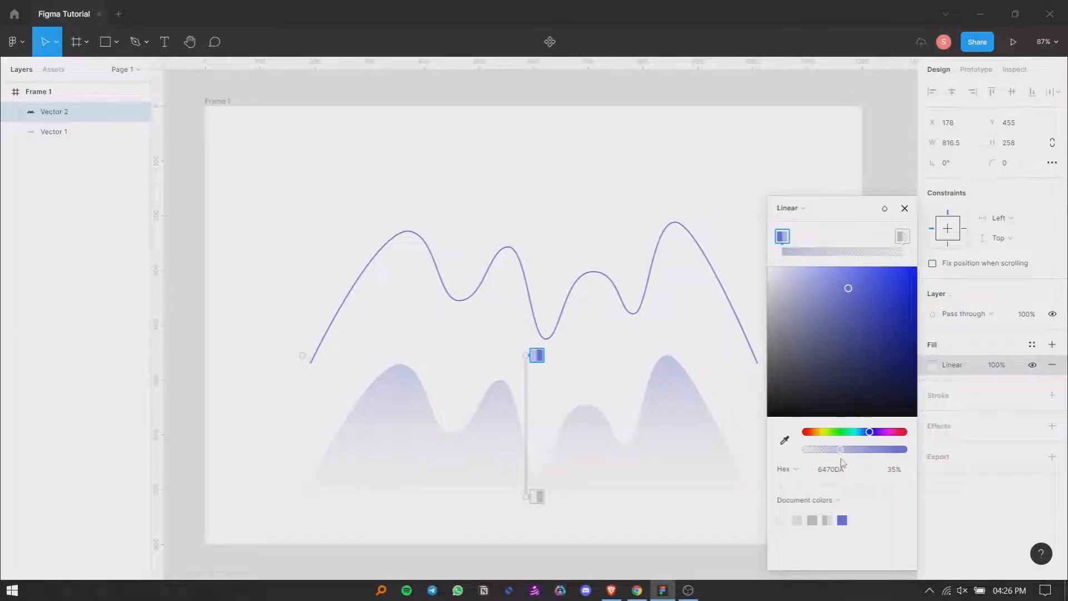
{"action": "left_click", "coordinate": [904, 208]}
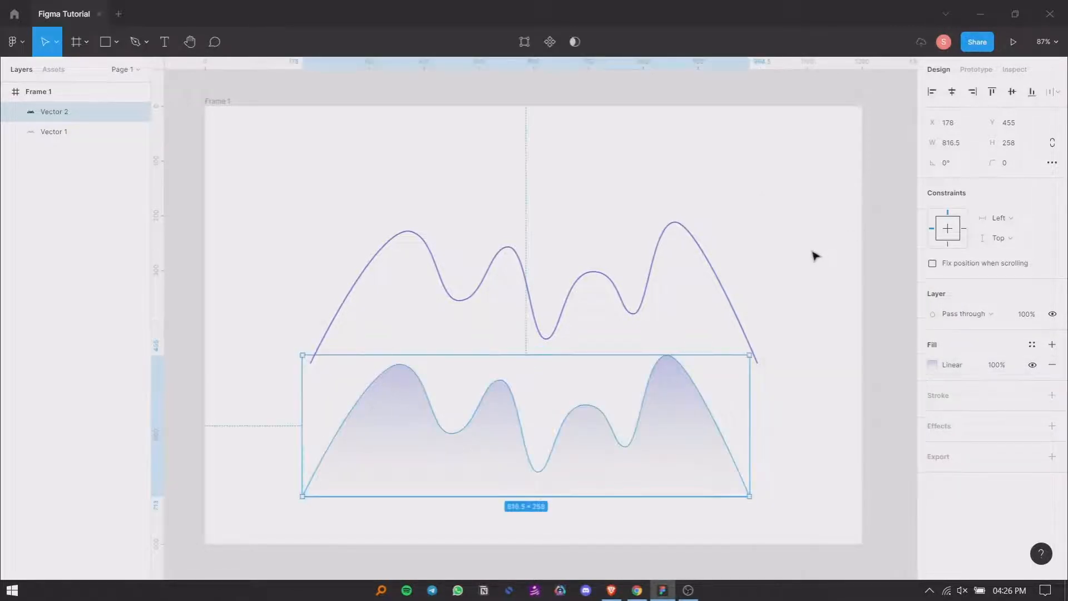
- Align the filled shape and the wavy line by their top edges and horizontal centers, and move both slightly up in the frame
{"action": "left_click", "coordinate": [812, 255]}
{"action": "left_click", "coordinate": [519, 432]}
{"action": "left_click", "coordinate": [499, 255], "text": "shift"}
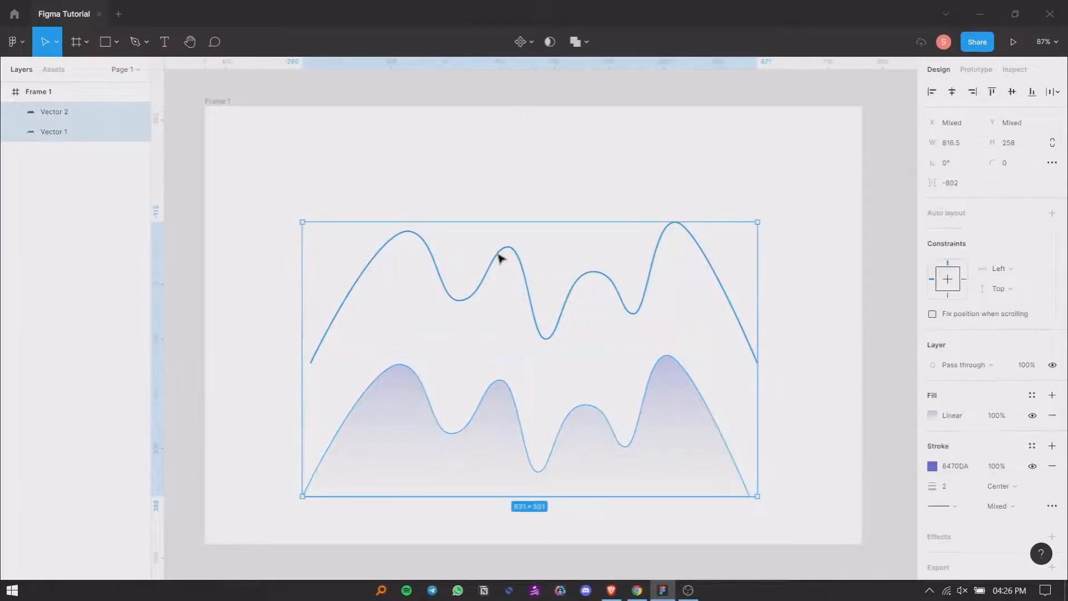
{"action": "left_click", "coordinate": [991, 91]}
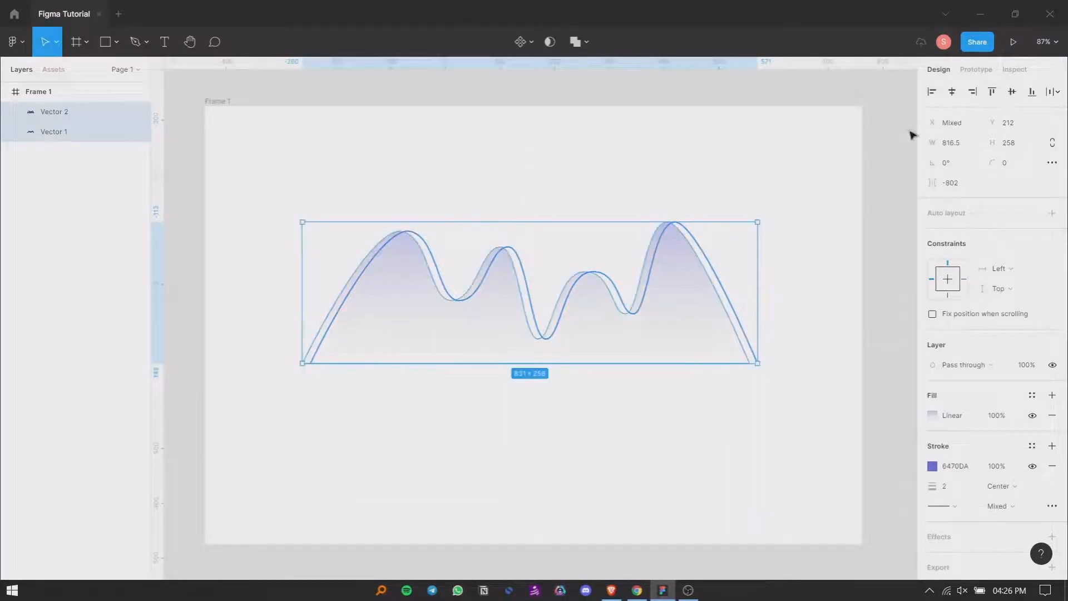
{"action": "left_click", "coordinate": [952, 91]}
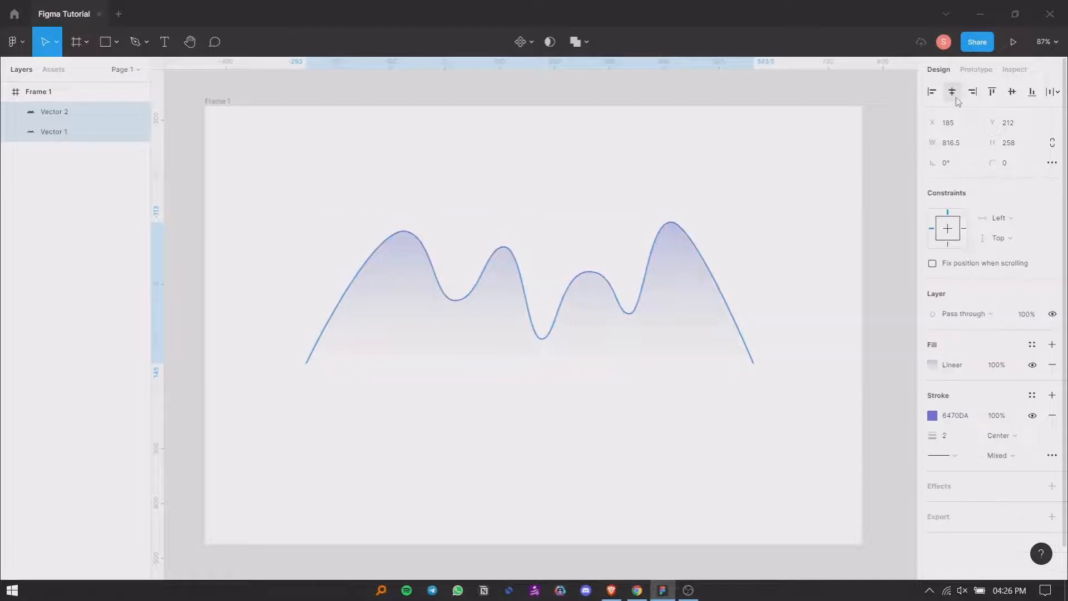
{"action": "mouse_move", "coordinate": [638, 329]}
{"action": "left_mouse_down"}
{"action": "mouse_move", "coordinate": [627, 313]}
{"action": "mouse_move", "coordinate": [638, 315]}
{"action": "left_mouse_up"}
{"action": "left_click", "coordinate": [599, 427]}
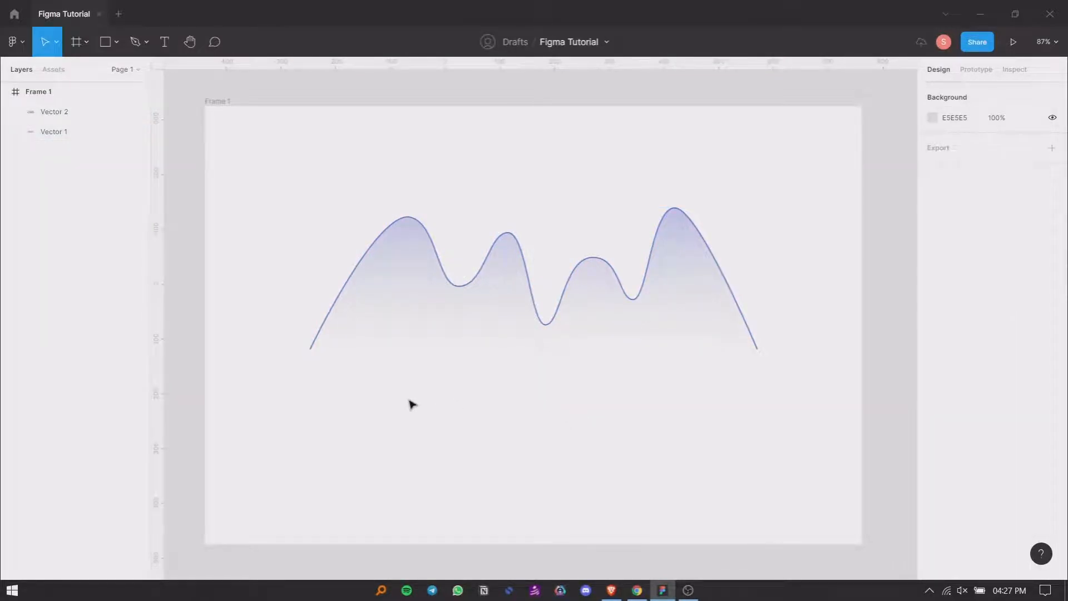
- Add a text label "Jan" below the chart's starting point
{"action": "left_click", "coordinate": [162, 49]}
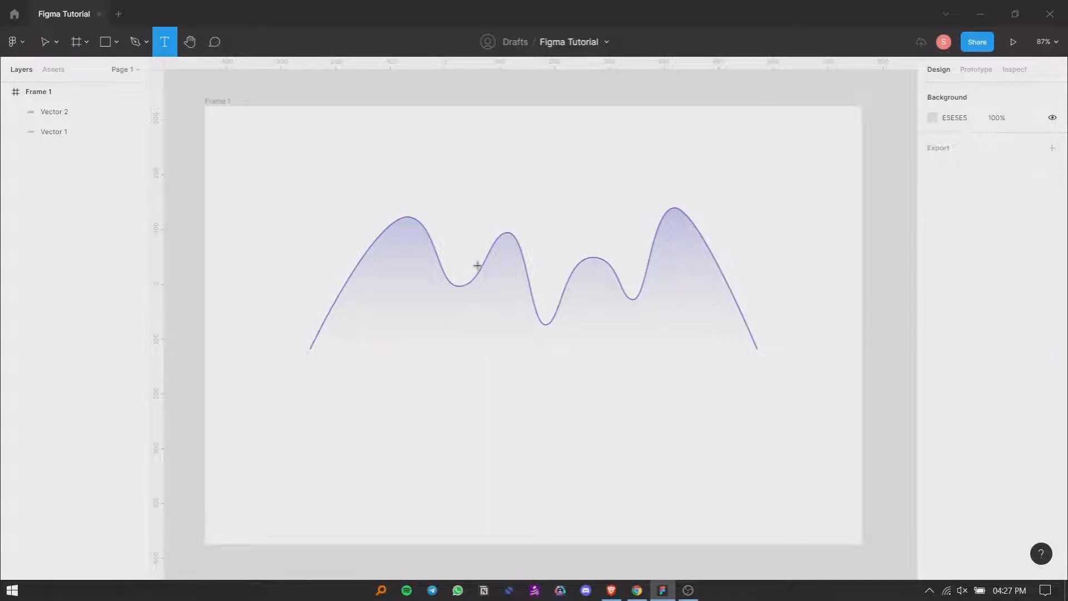
{"action": "left_click", "coordinate": [311, 397]}
{"action": "type", "text": "Jan"}
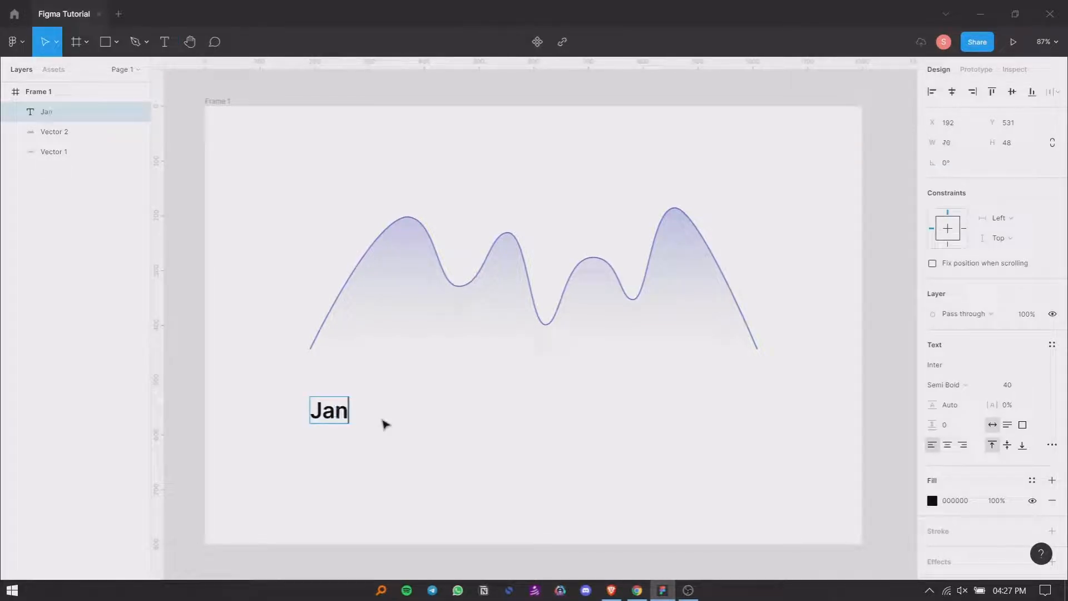
{"action": "key", "text": "Escape"}
- Set the "Jan" label's font weight to Medium and its size to 20
{"action": "left_click", "coordinate": [1021, 387]}
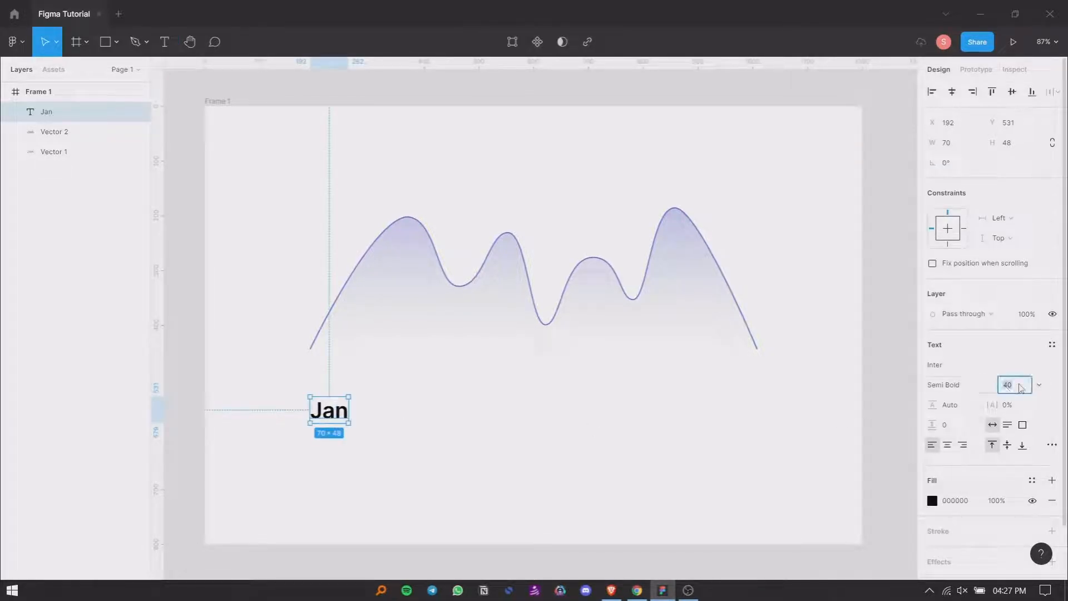
{"action": "key", "text": "Return"}
{"action": "left_click", "coordinate": [947, 384]}
{"action": "left_click", "coordinate": [958, 357]}
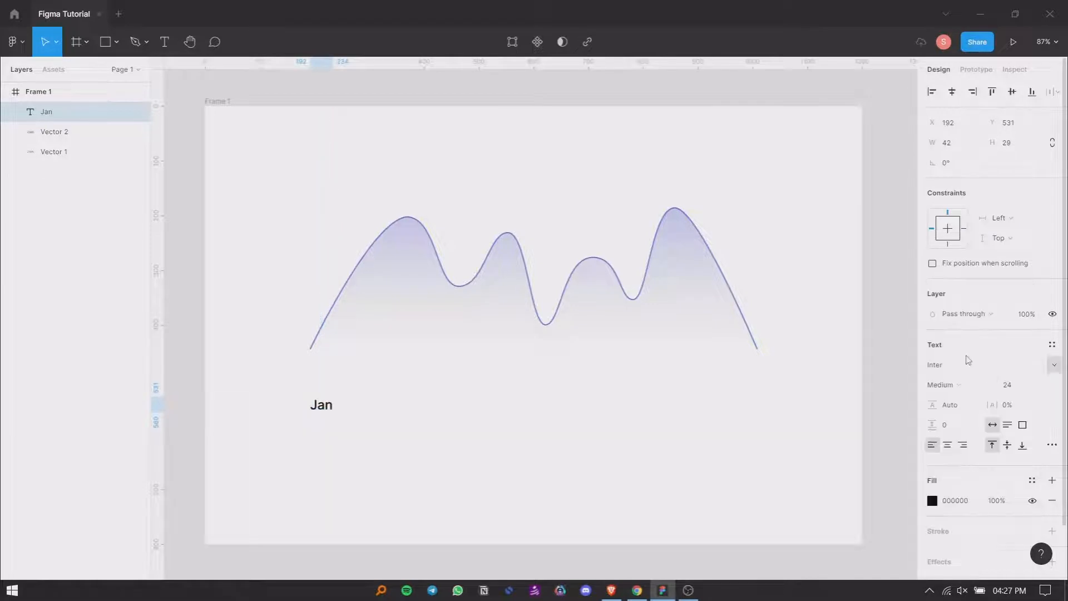
{"action": "type", "text": "20"}
{"action": "key", "text": "Return"}
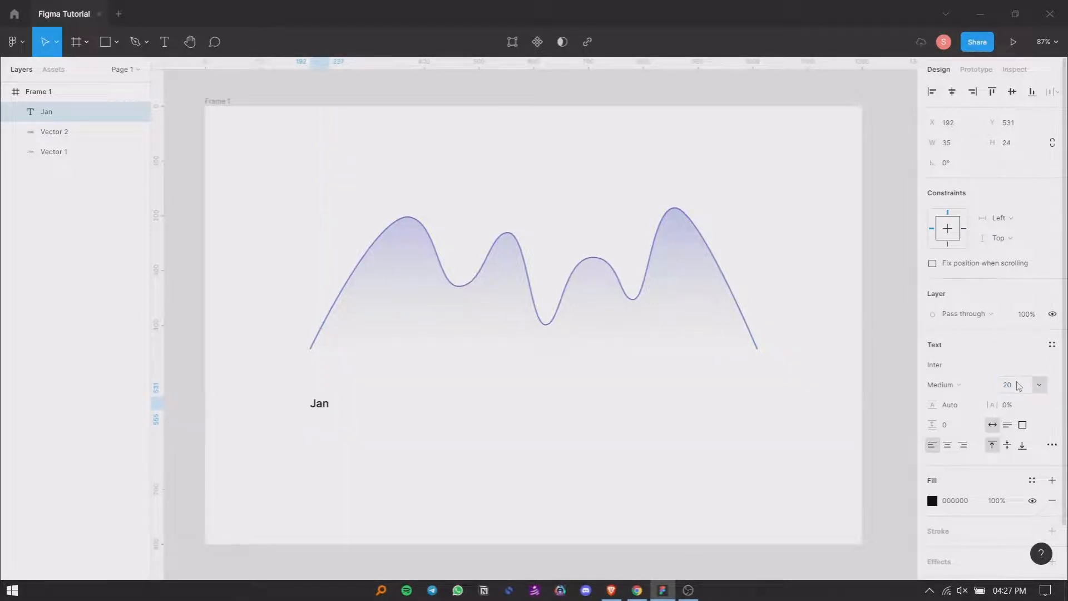
- Position the "Jan" label under the curve's start at Y 504 and duplicate it into an evenly spaced row of seven labels
{"action": "left_click", "coordinate": [513, 443]}
{"action": "left_click_drag", "start_coordinate": [323, 413], "coordinate": [384, 390]}
{"action": "key", "text": "ctrl+d"}
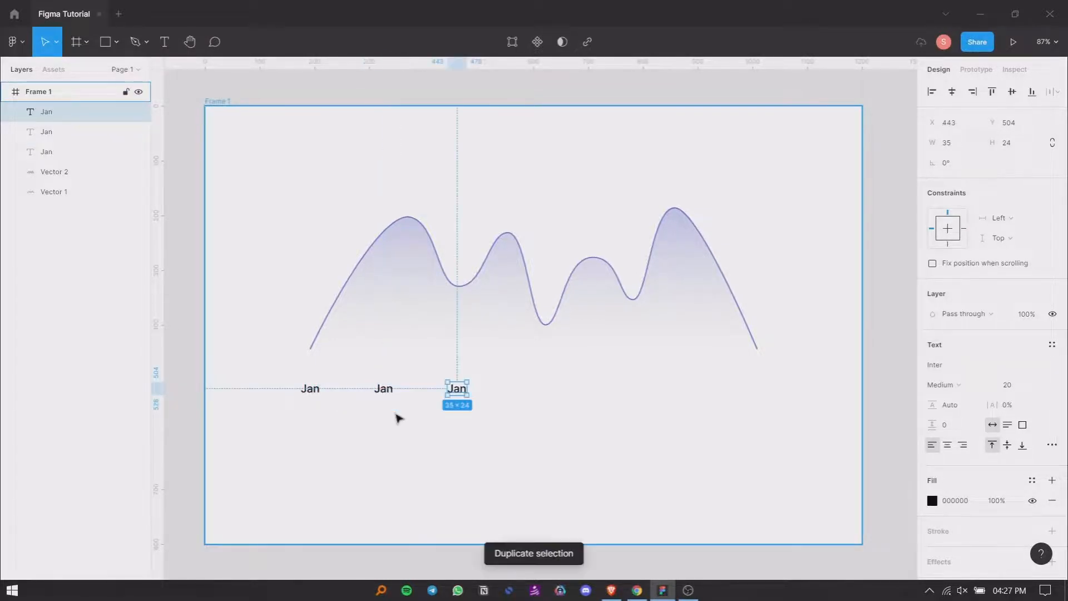
{"action": "key", "text": "ctrl+d"}
{"action": "key", "text": "ctrl+d"}
{"action": "key", "text": "ctrl+d"}
{"action": "key", "text": "ctrl+d"}
- Apply auto layout to all seven labels, vertically centered, with the spacing mode set to Space between
{"action": "left_click", "coordinate": [319, 391]}
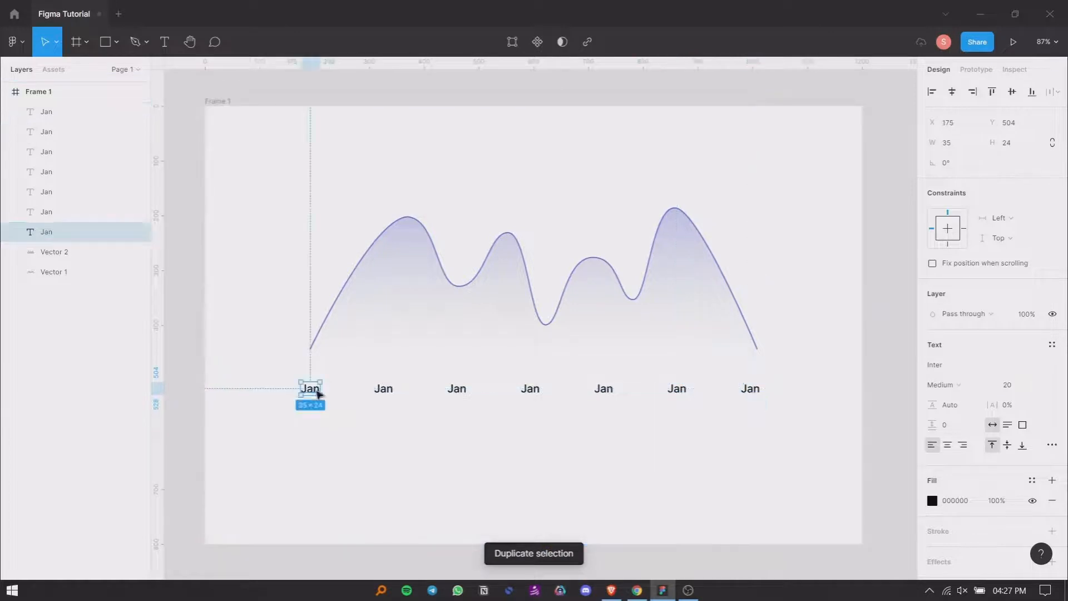
{"action": "left_click", "coordinate": [308, 401]}
{"action": "left_click_drag", "start_coordinate": [286, 379], "coordinate": [779, 418]}
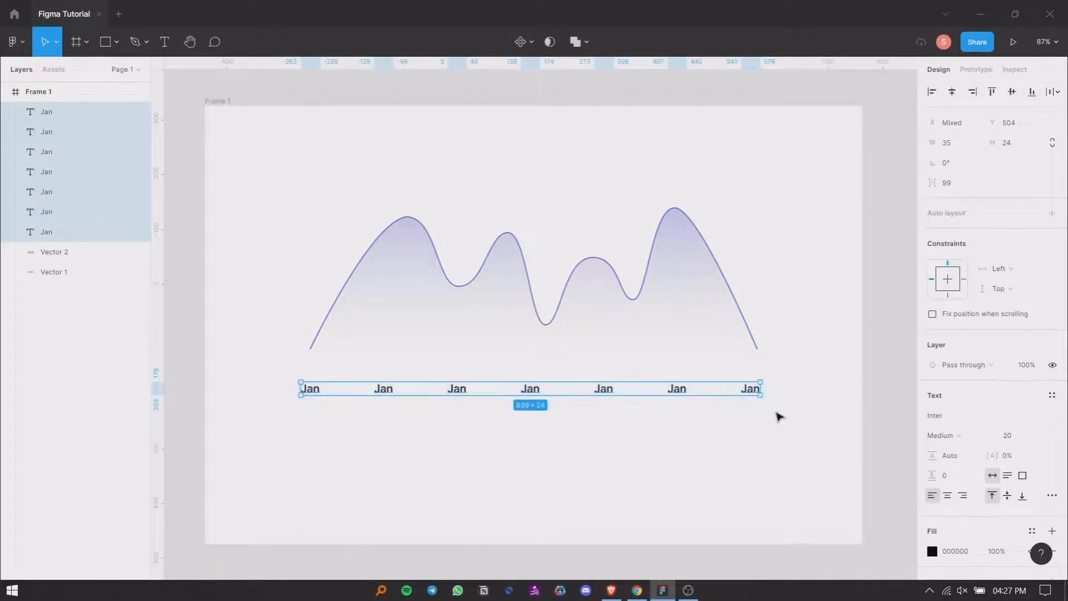
{"action": "left_click", "coordinate": [1053, 215]}
{"action": "left_click", "coordinate": [1052, 253]}
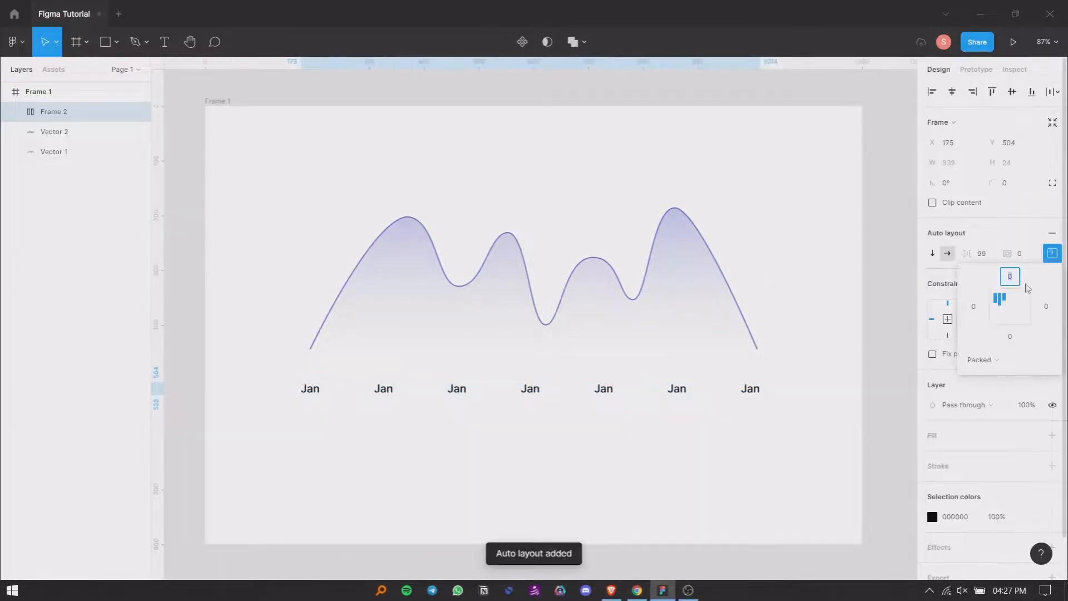
{"action": "left_click", "coordinate": [990, 361]}
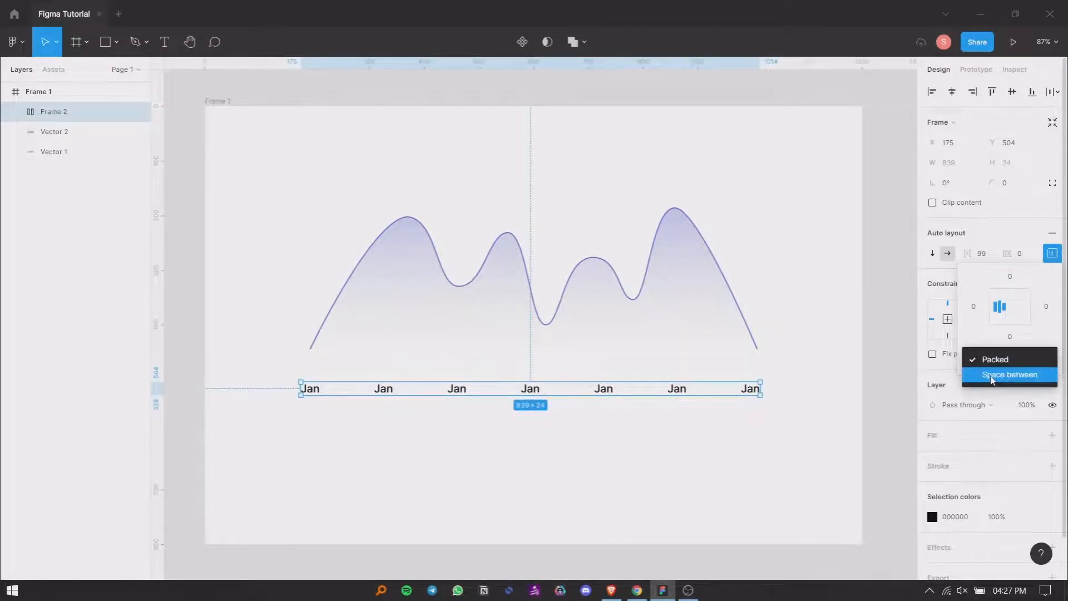
{"action": "left_click", "coordinate": [995, 374]}
{"action": "left_click", "coordinate": [987, 236]}
- Change the second label's text to "Feb" and the third label's to "Mar"
{"action": "double_click", "coordinate": [386, 392]}
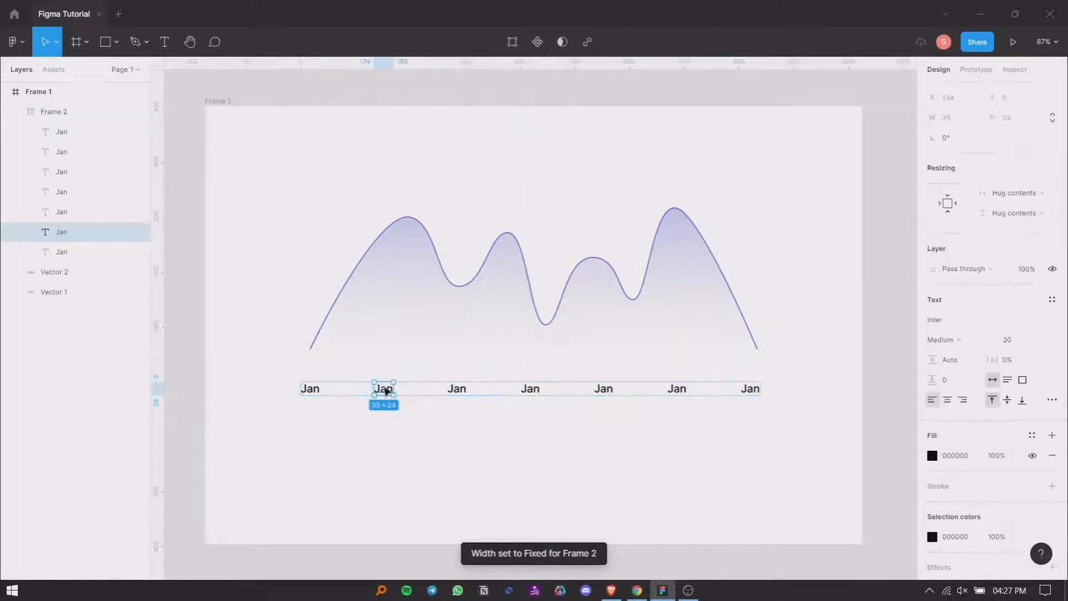
{"action": "double_click", "coordinate": [383, 389]}
{"action": "type", "text": "Feb"}
{"action": "left_click", "coordinate": [456, 388]}
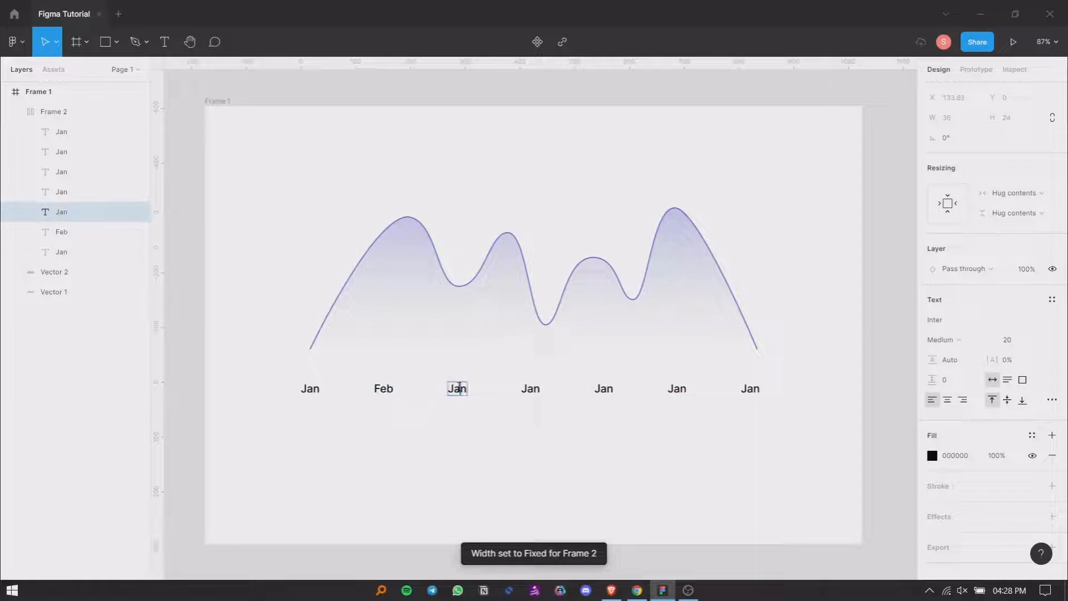
{"action": "double_click", "coordinate": [457, 388]}
{"action": "type", "text": "Mar"}
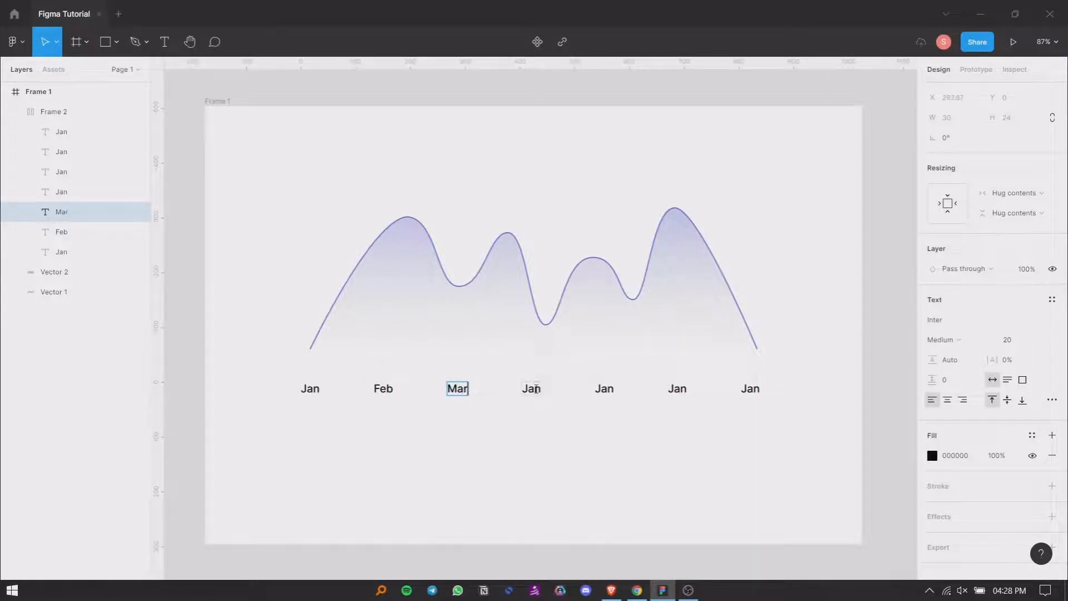
- Change the text of the fourth through seventh month labels to "Apr", "May", "Jun" and "July"
{"action": "double_click", "coordinate": [535, 389]}
{"action": "type", "text": "Apr"}
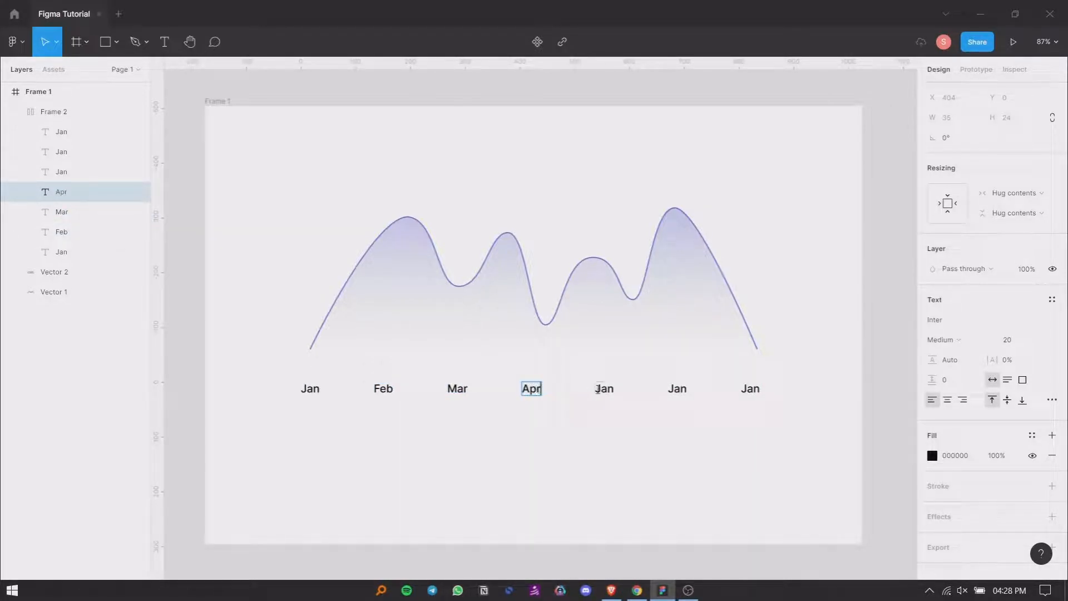
{"action": "double_click", "coordinate": [597, 389]}
{"action": "type", "text": "May"}
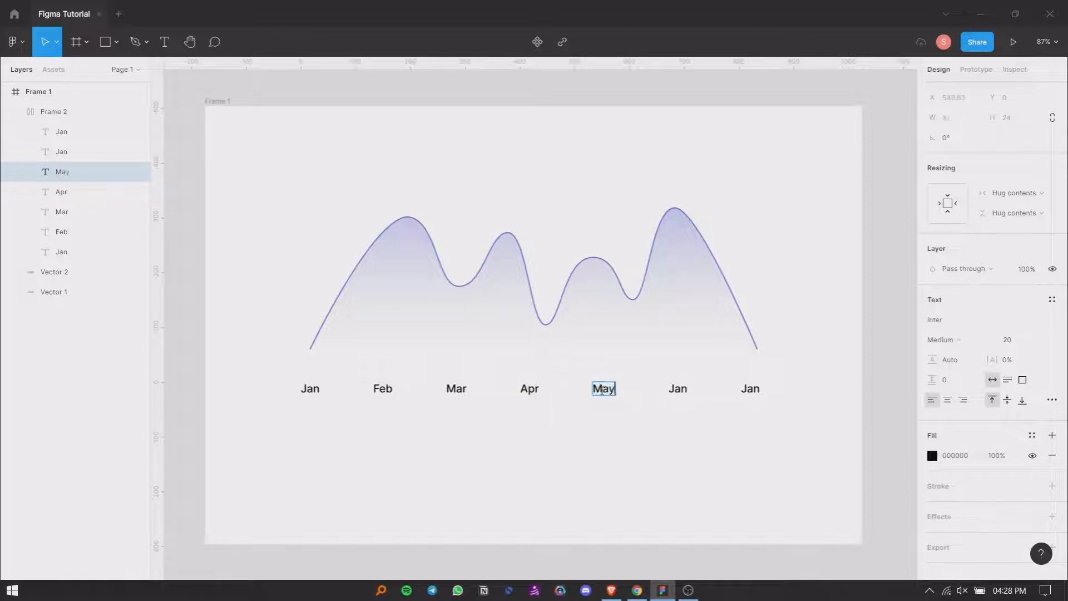
{"action": "double_click", "coordinate": [677, 390]}
{"action": "type", "text": "Jun"}
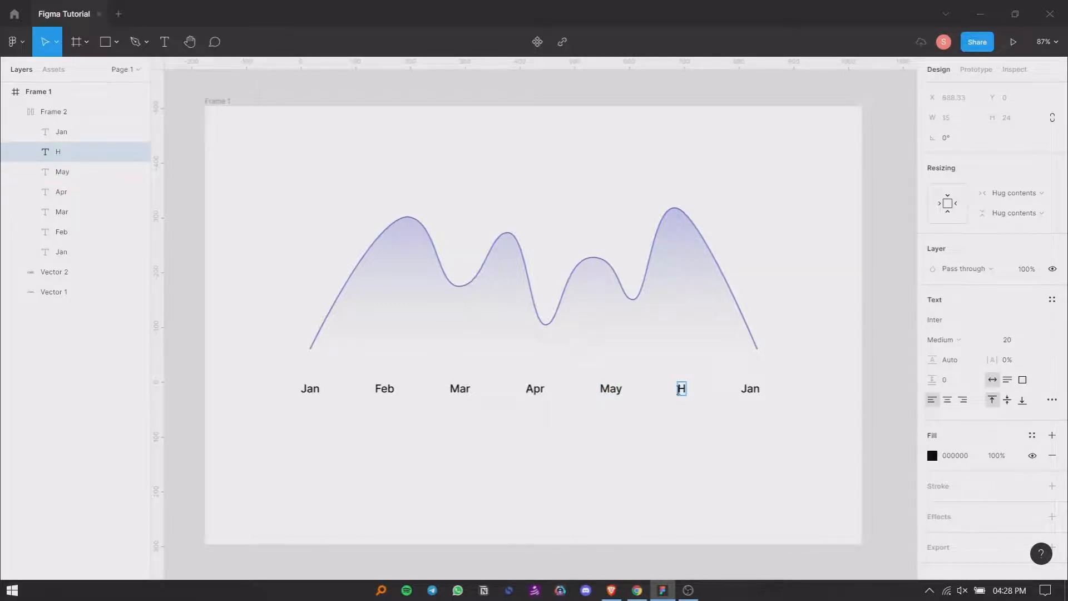
{"action": "left_click", "coordinate": [748, 390]}
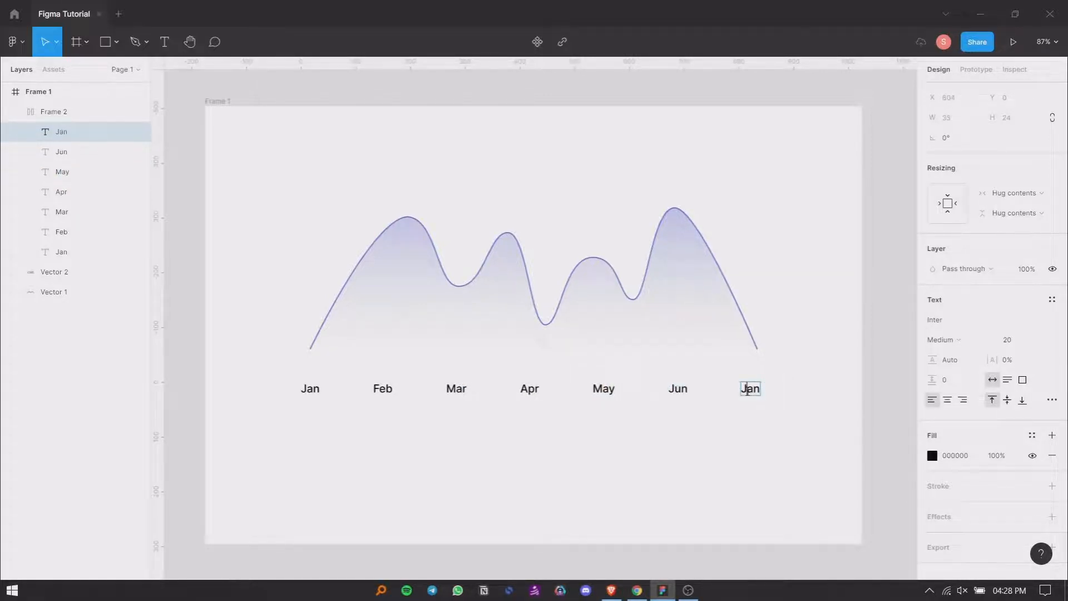
{"action": "type", "text": "Jul"}
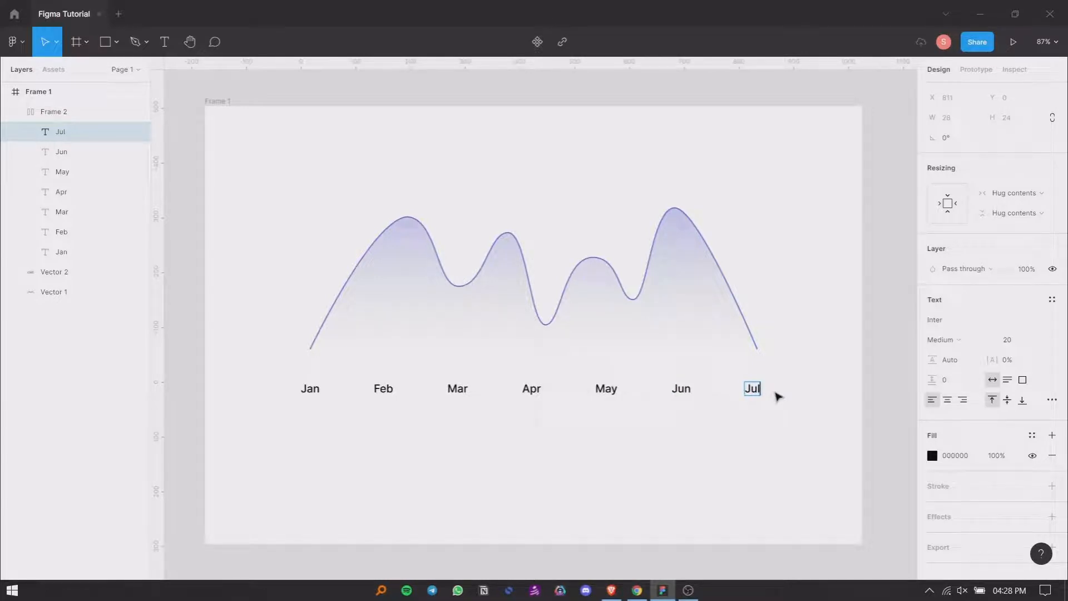
{"action": "type", "text": "y"}
{"action": "left_click", "coordinate": [738, 448]}
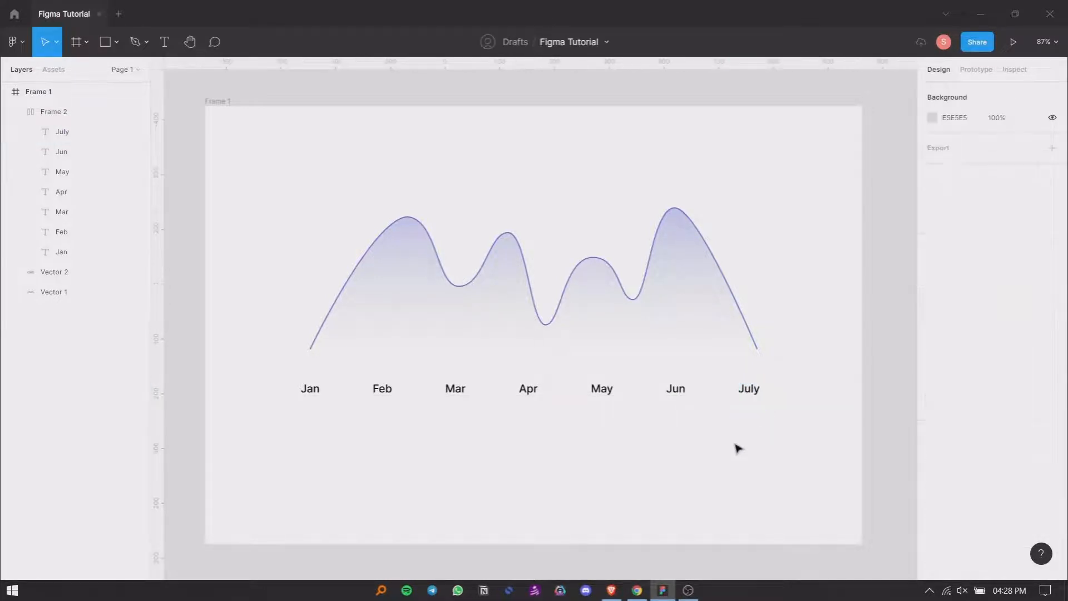
- Recolor all seven month labels from black to the muted dark gray 595A65
{"action": "left_click", "coordinate": [466, 390]}
{"action": "left_click", "coordinate": [933, 516]}
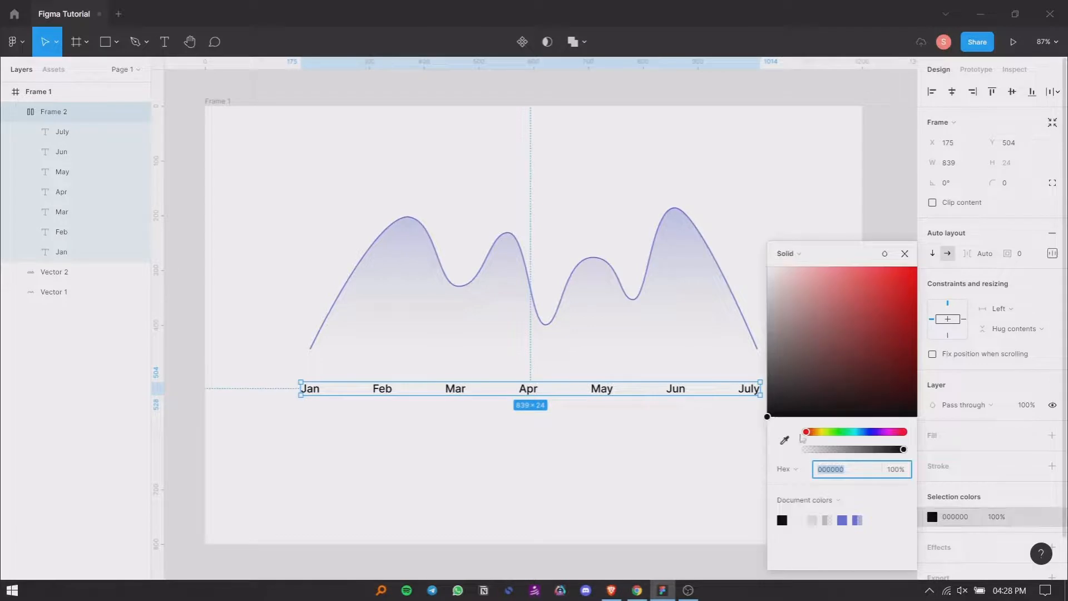
{"action": "left_click", "coordinate": [858, 519]}
{"action": "left_click_drag", "start_coordinate": [796, 410], "coordinate": [786, 357]}
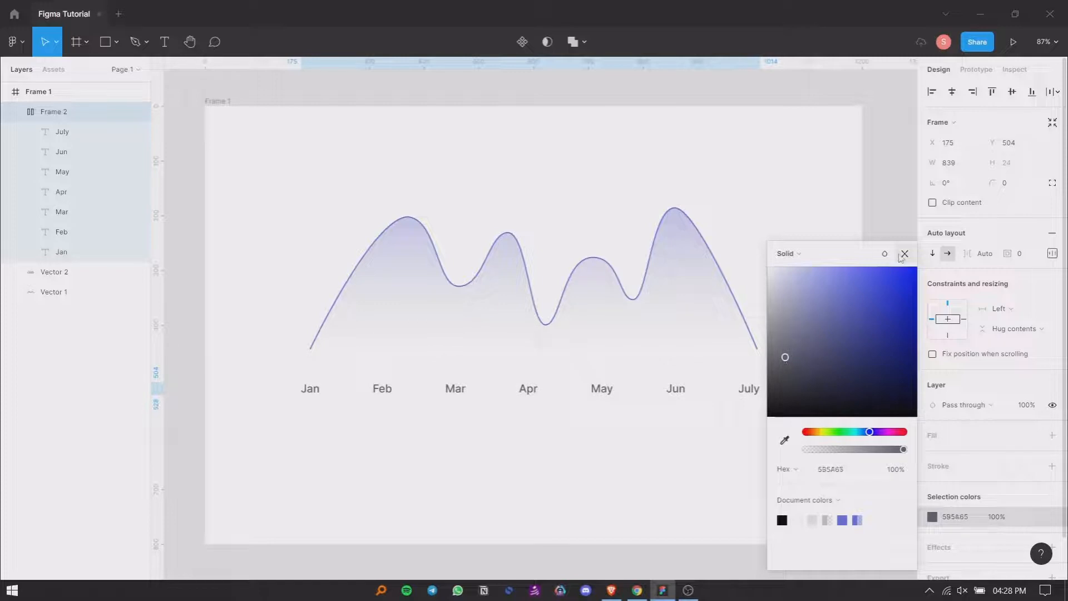
{"action": "left_click", "coordinate": [905, 253]}
{"action": "left_click", "coordinate": [387, 460]}
{"action": "left_click", "coordinate": [312, 396]}
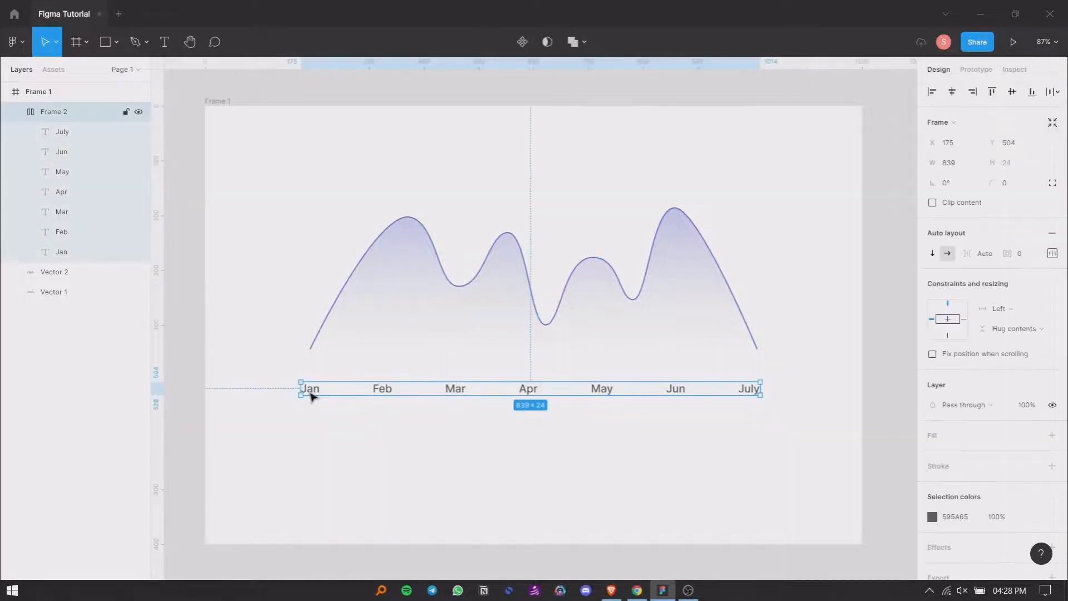
{"action": "left_click", "coordinate": [332, 445]}
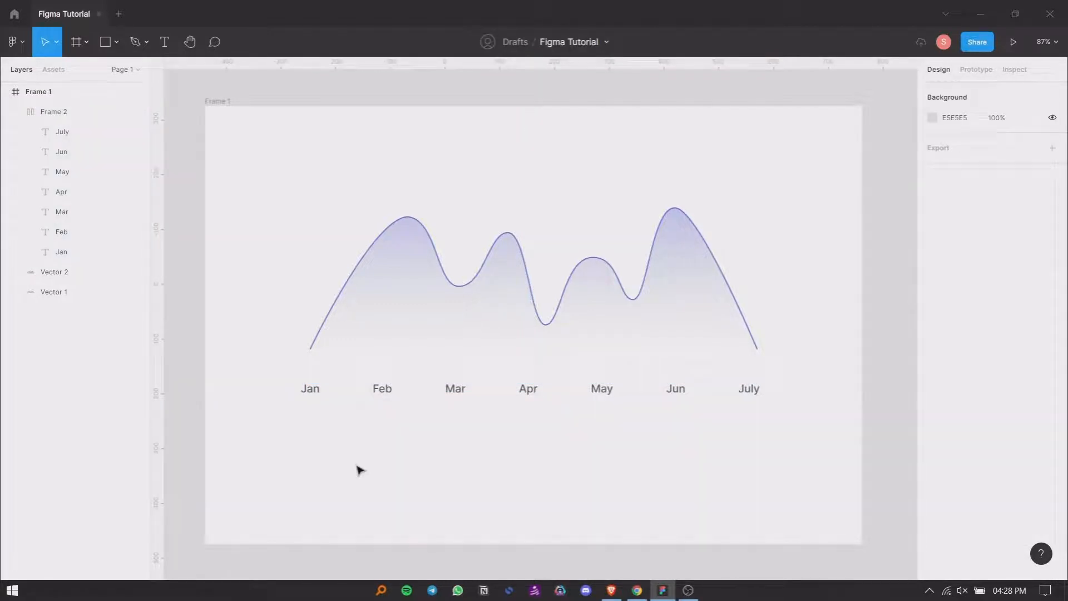
- Duplicate the month row below the original at Y 588, stack the copy vertically and set its height to Hug contents
{"action": "left_click", "coordinate": [370, 394]}
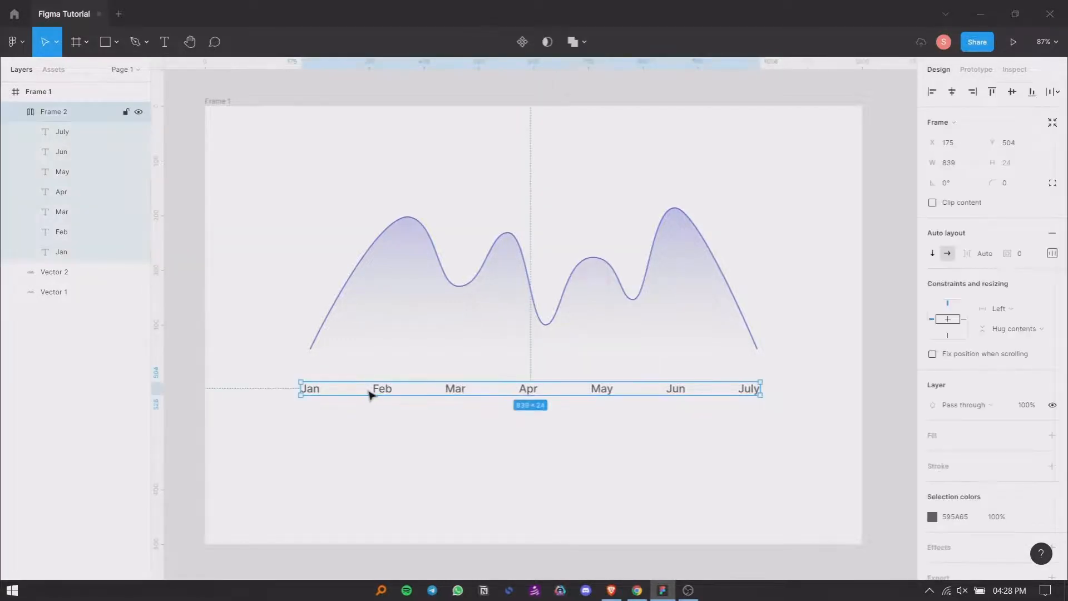
{"action": "left_click_drag", "start_coordinate": [371, 392], "coordinate": [375, 438]}
{"action": "left_click", "coordinate": [933, 254]}
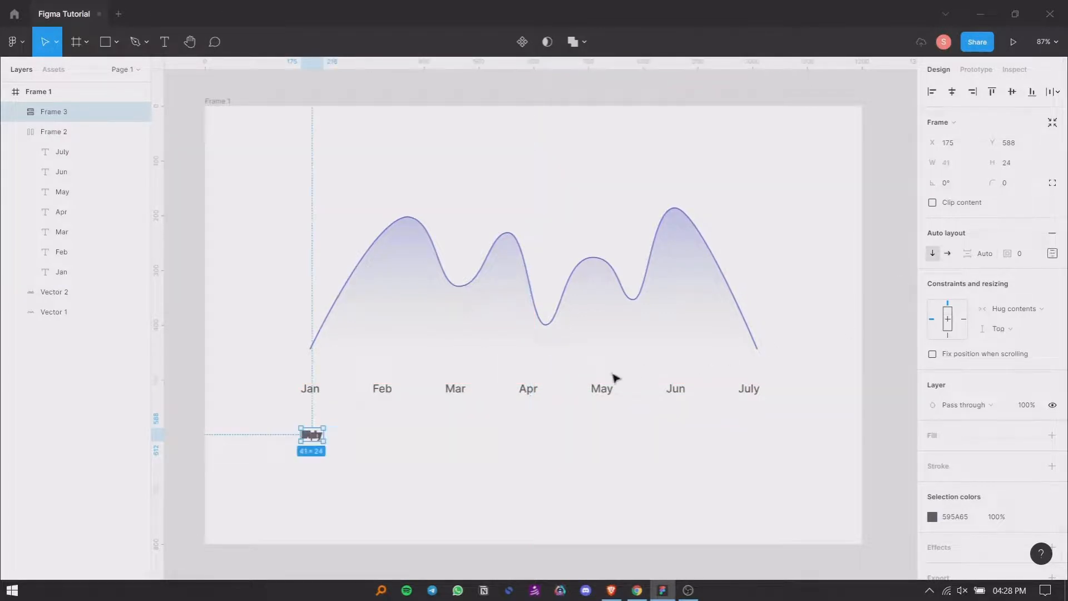
{"action": "left_click", "coordinate": [1004, 330]}
{"action": "left_click", "coordinate": [1008, 305]}
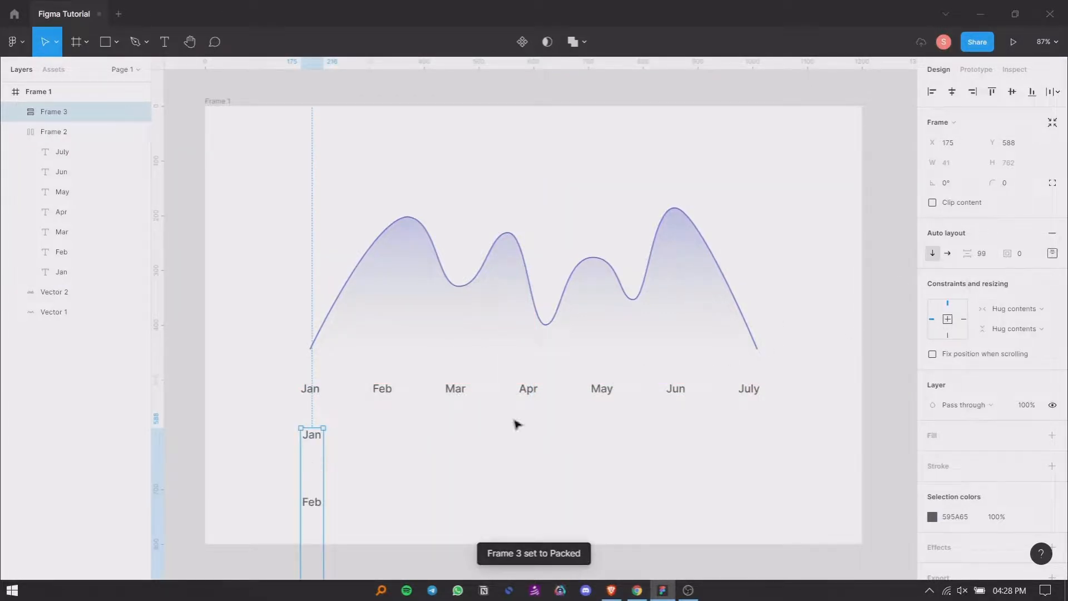
- Set the stacked labels' item spacing to 20 and move the column beside the chart's left edge, at X 104, Y 194
{"action": "left_click", "coordinate": [988, 255]}
{"action": "type", "text": "1"}
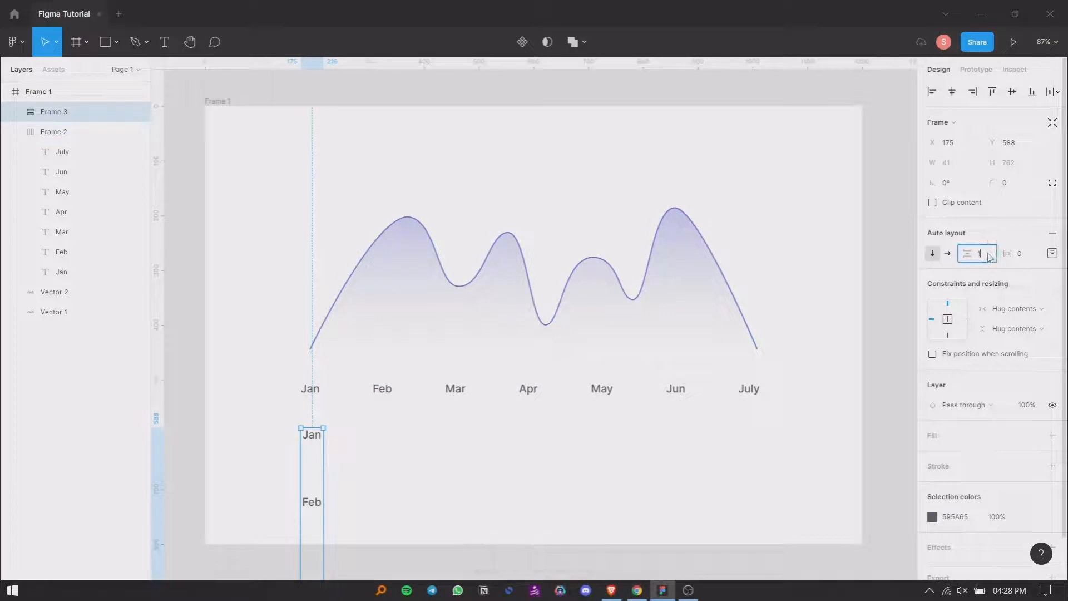
{"action": "type", "text": "6"}
{"action": "key", "text": "Return"}
{"action": "left_click", "coordinate": [989, 255]}
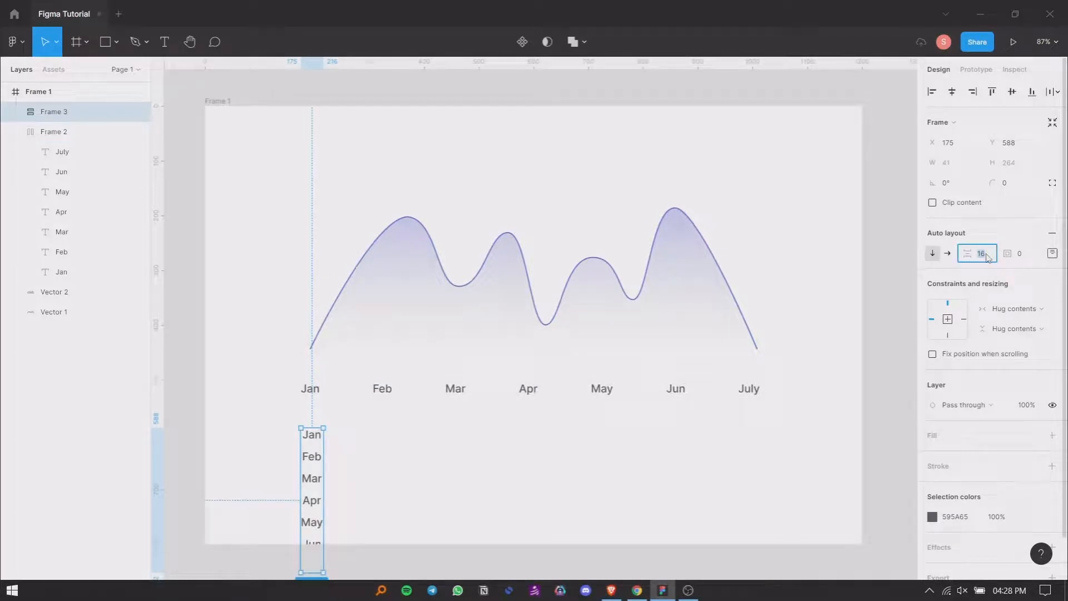
{"action": "type", "text": "20"}
{"action": "key", "text": "Return"}
{"action": "left_click_drag", "start_coordinate": [303, 448], "coordinate": [274, 234]}
- Delete the "Jan" and "Feb" labels from the vertical column
{"action": "double_click", "coordinate": [275, 243]}
{"action": "left_click", "coordinate": [273, 221], "text": "shift"}
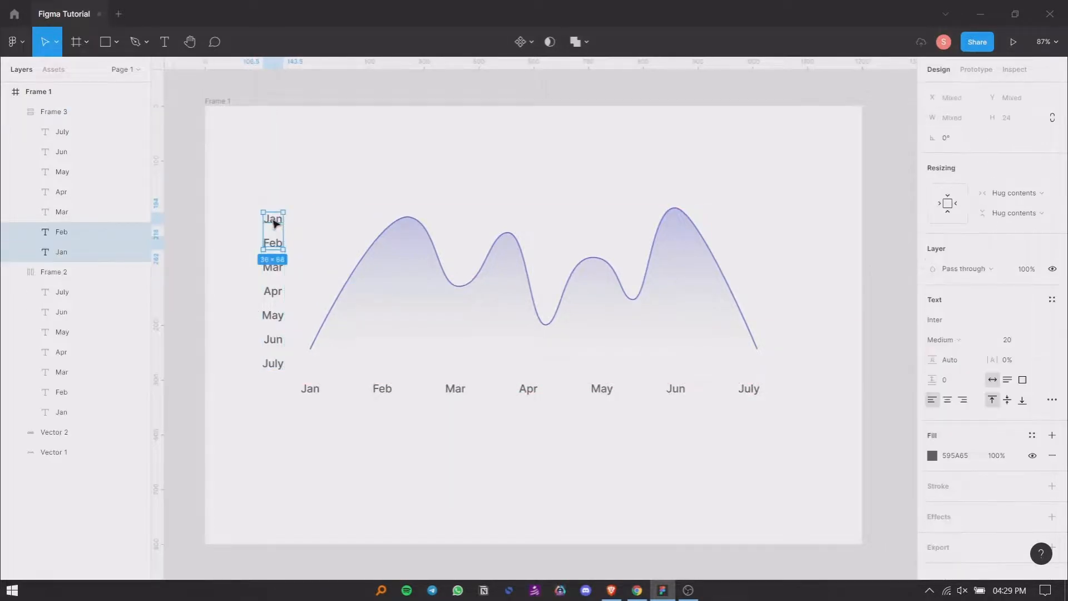
{"action": "key", "text": "Delete"}
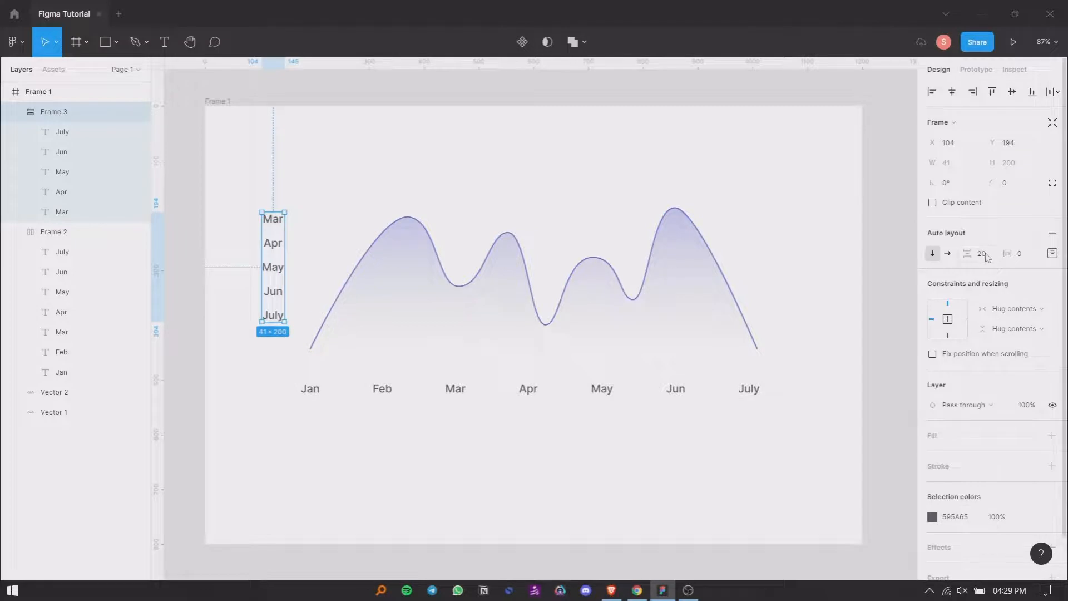
- Set the vertical column's item spacing to 48 and align its lowest label with the month row
{"action": "left_click", "coordinate": [988, 257]}
{"action": "type", "text": "32"}
{"action": "key", "text": "Return"}
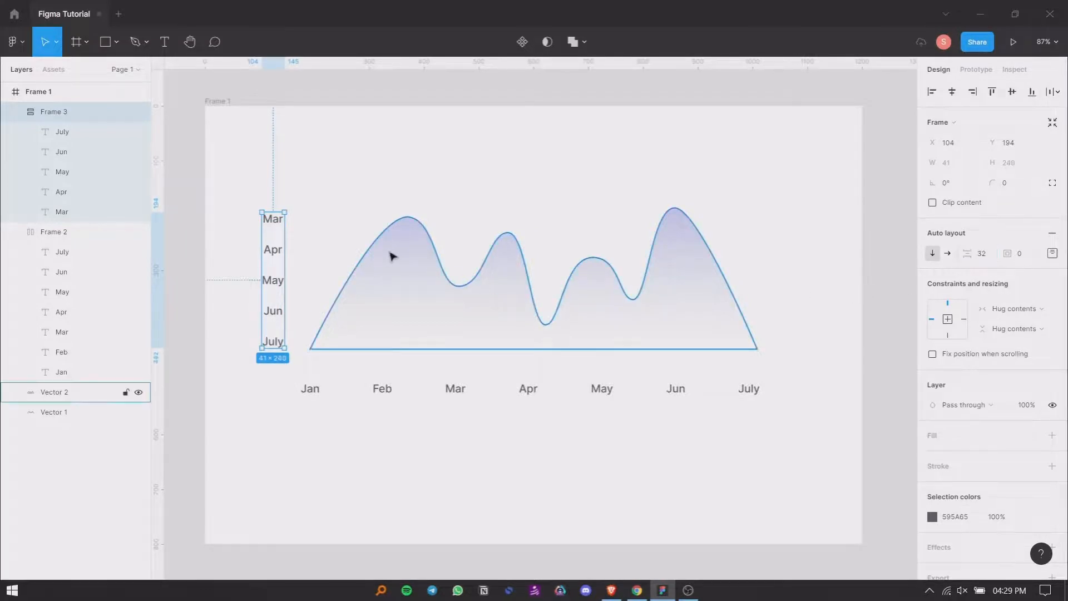
{"action": "type", "text": "48"}
{"action": "key", "text": "Return"}
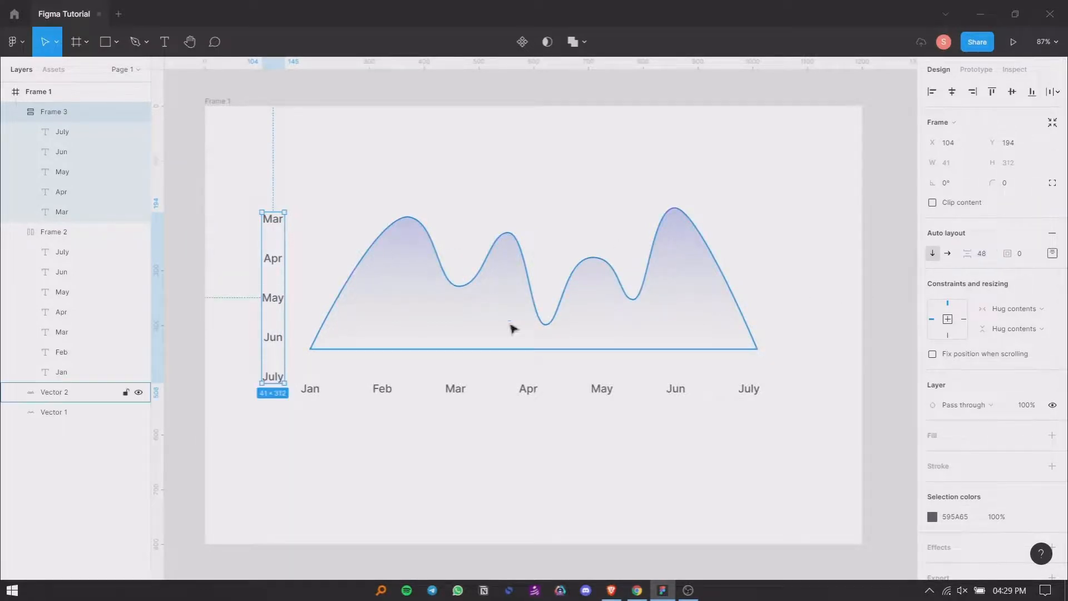
{"action": "left_click_drag", "start_coordinate": [277, 298], "coordinate": [269, 312]}
- Change the lowest label of the vertical column to "0"
{"action": "double_click", "coordinate": [267, 390]}
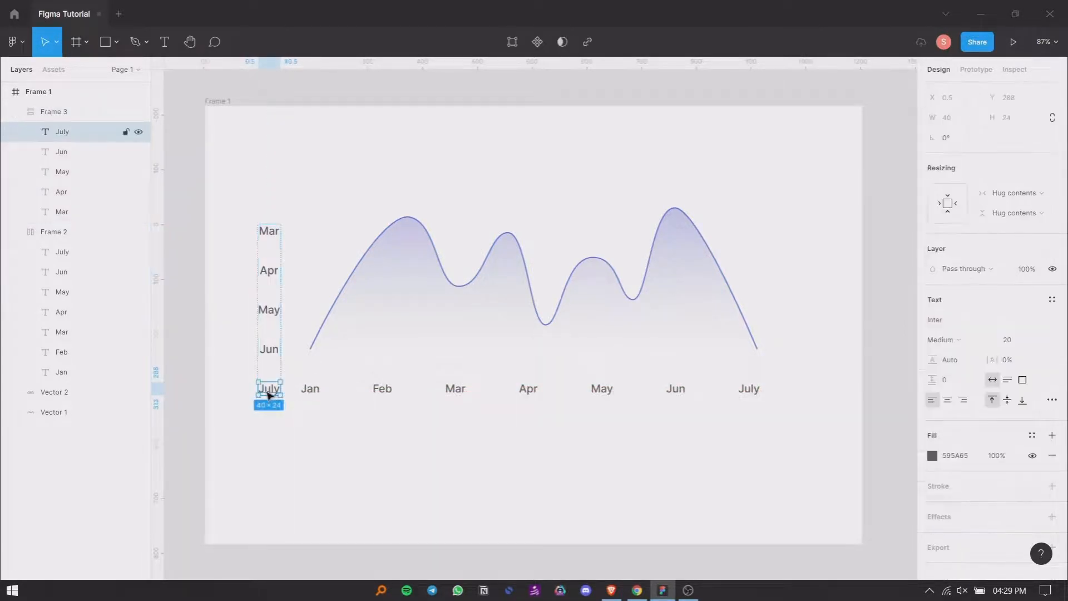
{"action": "double_click", "coordinate": [266, 389]}
{"action": "type", "text": "0"}
- Select all five labels inside the vertical column and set their text alignment to right
{"action": "double_click", "coordinate": [270, 348]}
{"action": "left_click", "coordinate": [289, 450]}
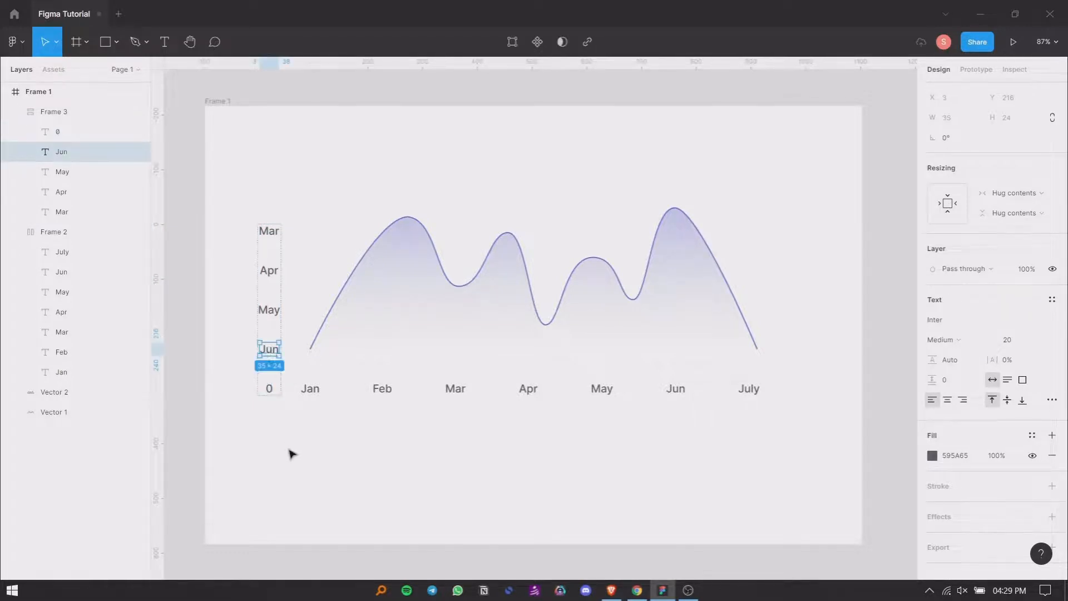
{"action": "double_click", "coordinate": [271, 350]}
{"action": "left_click", "coordinate": [289, 415]}
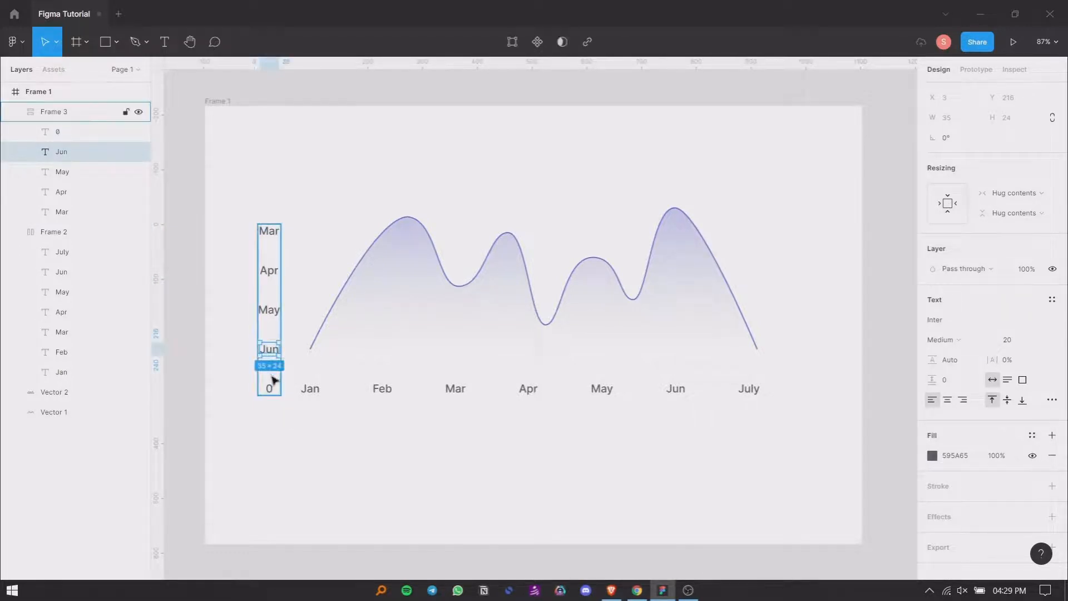
{"action": "key", "text": "Escape"}
{"action": "left_click", "coordinate": [268, 271]}
{"action": "key", "text": "Return"}
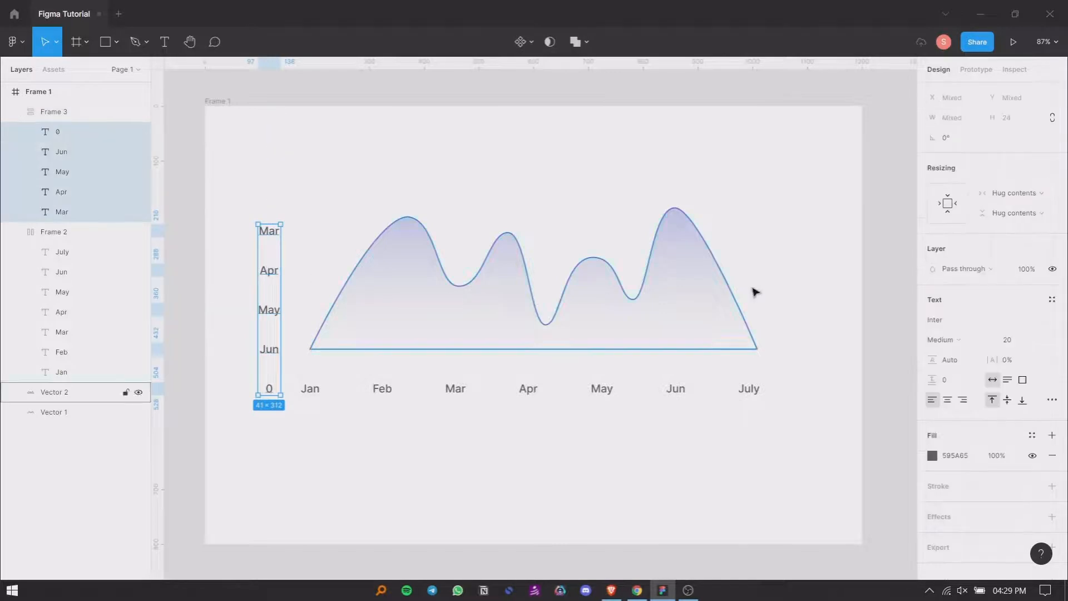
{"action": "left_click", "coordinate": [961, 400]}
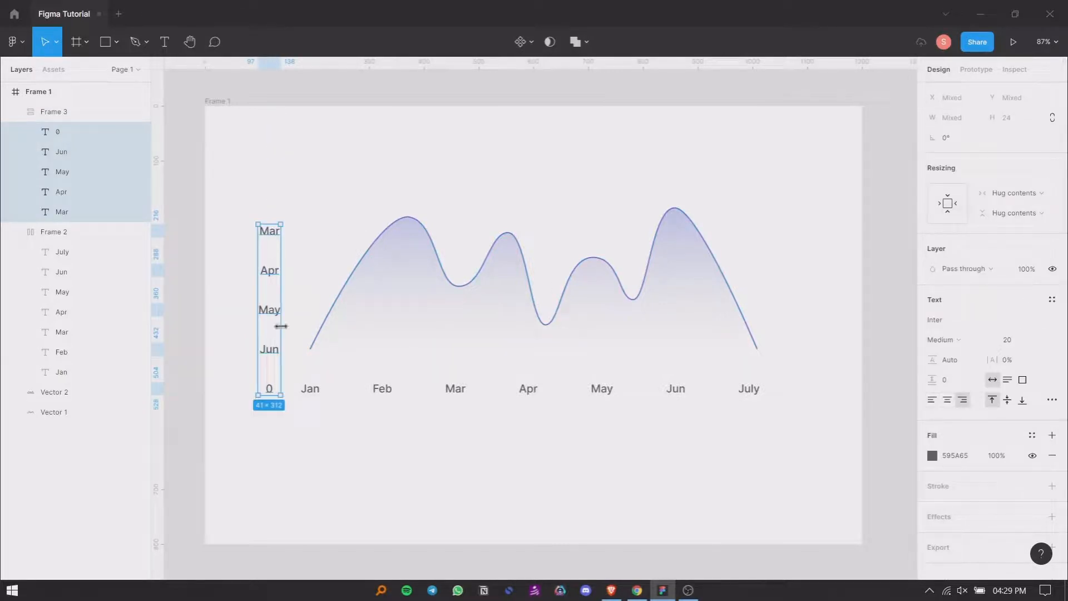
- Change the column labels above "0", going upward, to "2000", "4000", "6000" and "8000"
{"action": "double_click", "coordinate": [271, 351]}
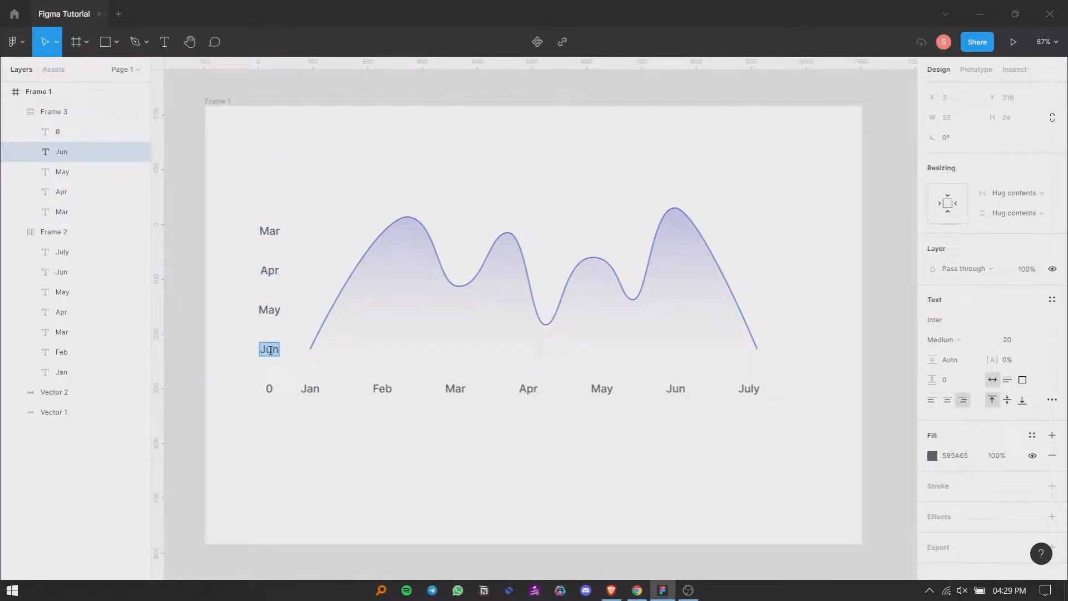
{"action": "type", "text": "2000"}
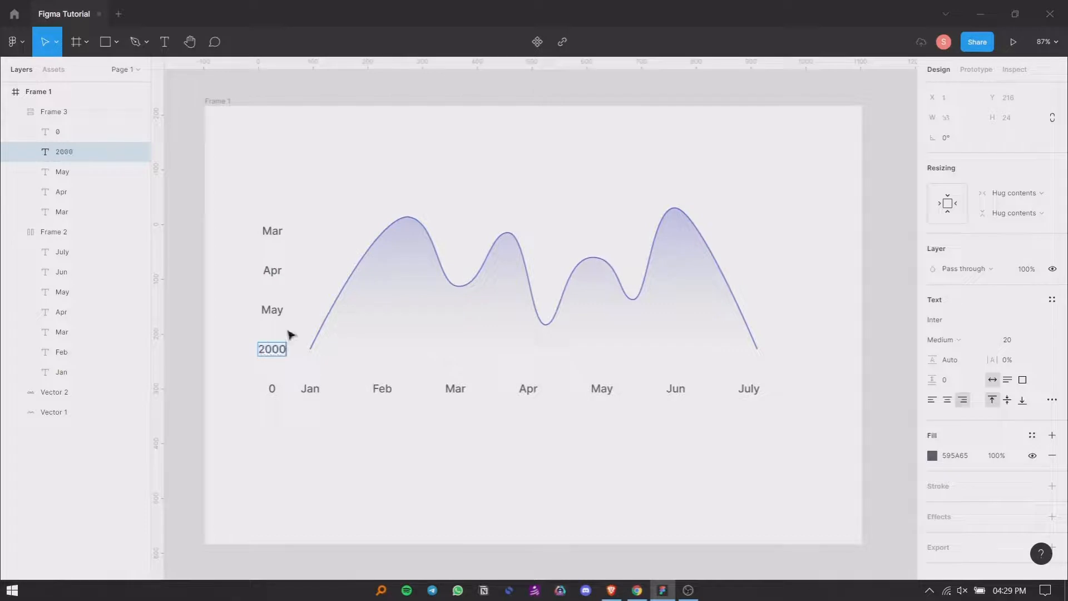
{"action": "double_click", "coordinate": [273, 314]}
{"action": "type", "text": "3000"}
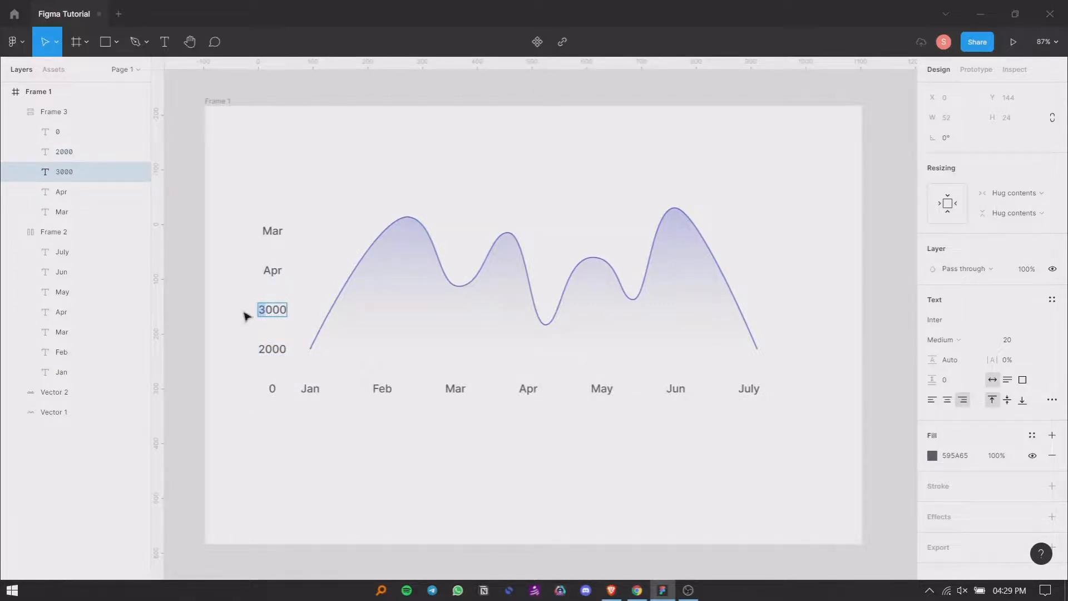
{"action": "type", "text": "4000"}
{"action": "double_click", "coordinate": [273, 270]}
{"action": "type", "text": "6000"}
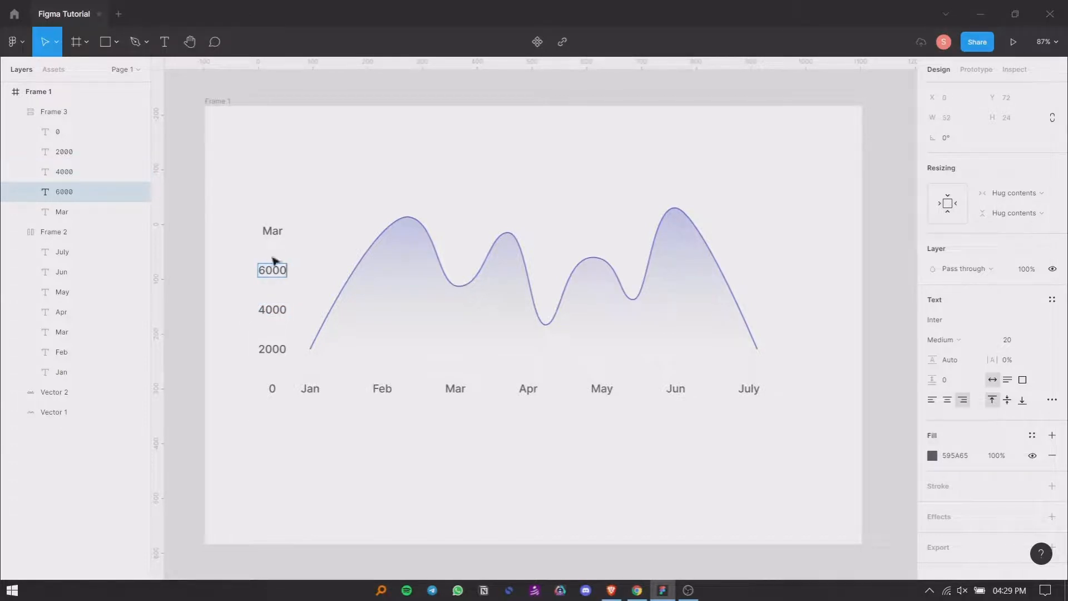
{"action": "double_click", "coordinate": [275, 230]}
{"action": "type", "text": "8000"}
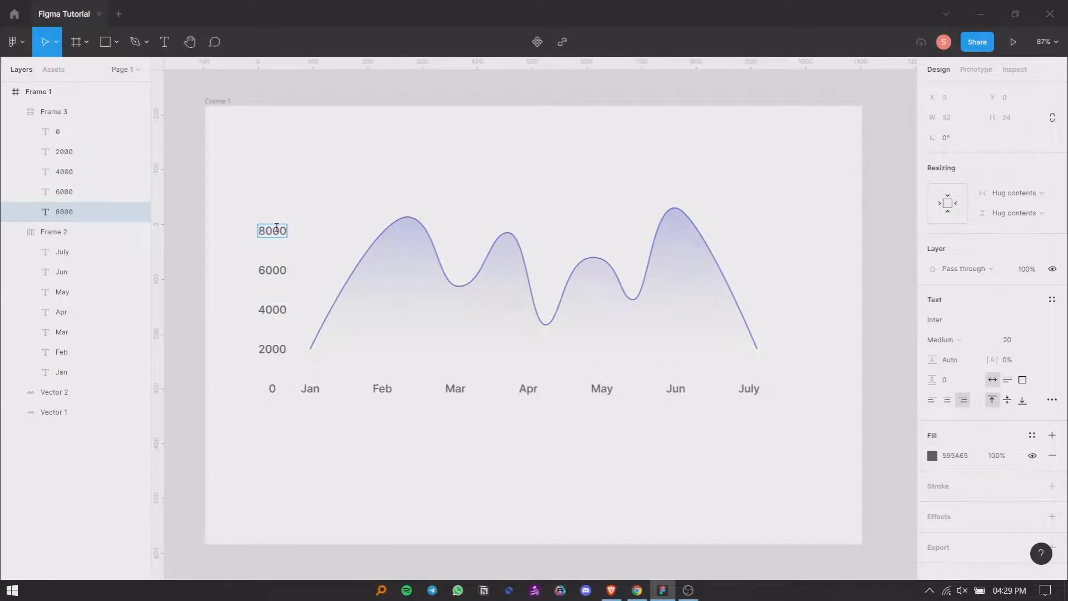
{"action": "key", "text": "Escape"}
{"action": "key", "text": "Escape"}
- Duplicate the "8000" label within the column and change the uppermost copy to "10000"
{"action": "left_click", "coordinate": [273, 238]}
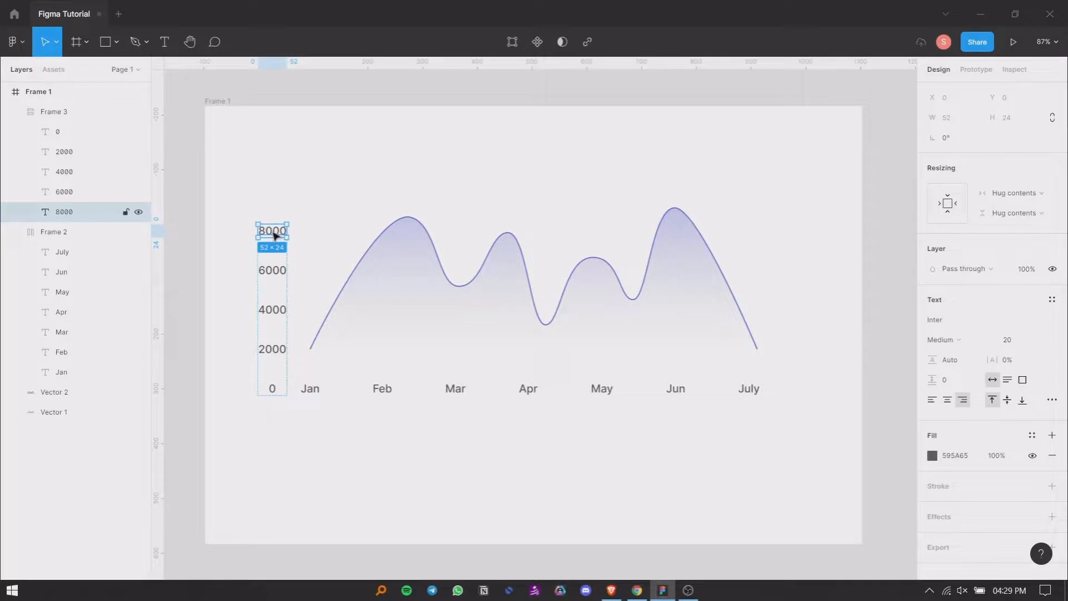
{"action": "key", "text": "ctrl+d"}
{"action": "double_click", "coordinate": [269, 231]}
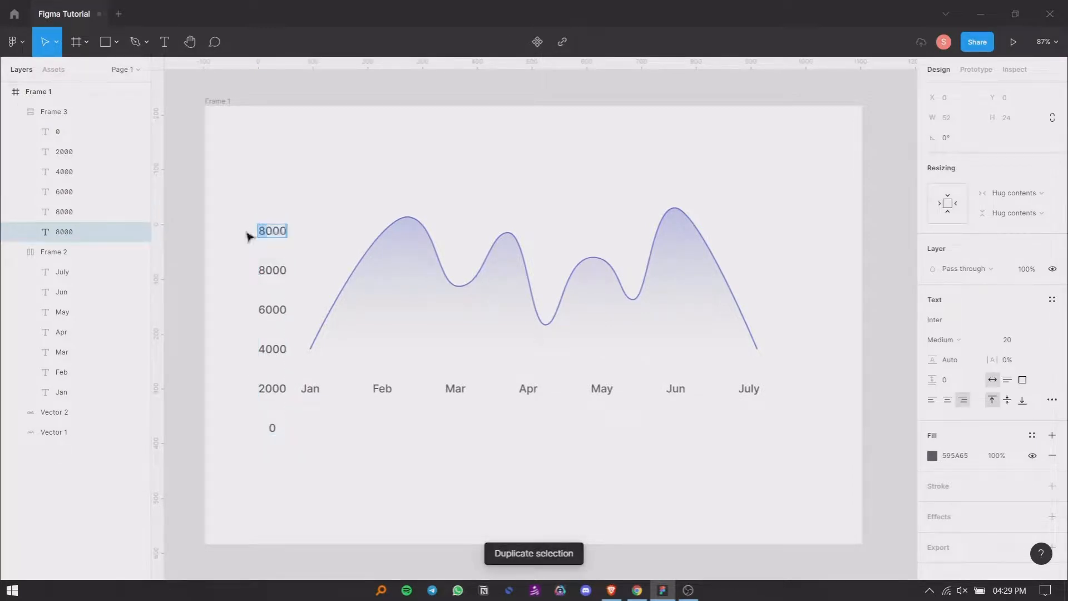
{"action": "type", "text": "10000"}
{"action": "left_click", "coordinate": [267, 188]}
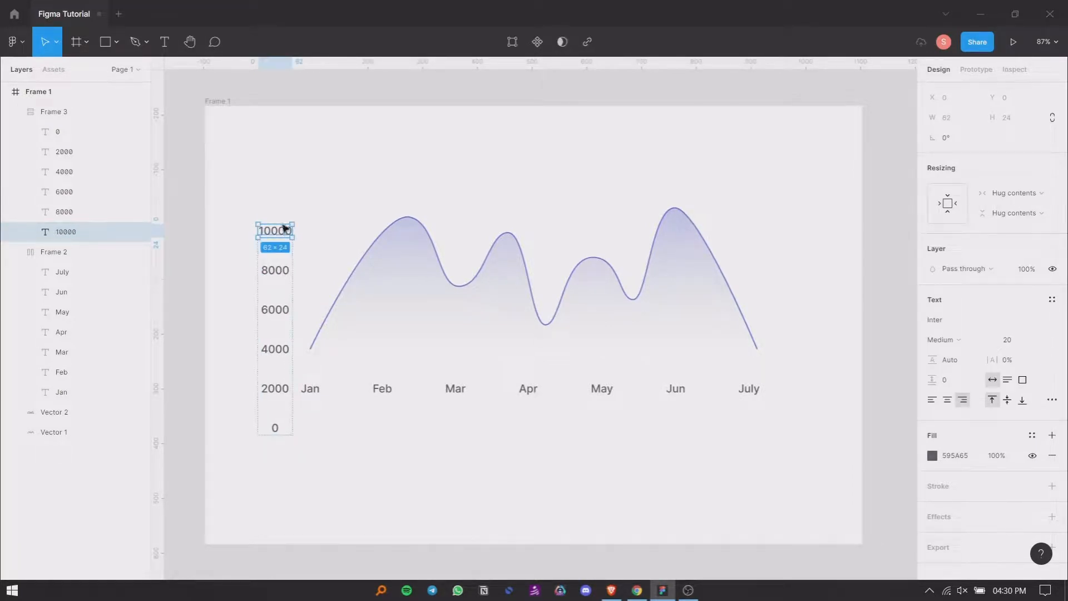
{"action": "left_click", "coordinate": [344, 166]}
- Move the value column up to X 89, Y 144, level with the month row, and set its auto layout alignment to top right
{"action": "left_click", "coordinate": [282, 236]}
{"action": "left_click_drag", "start_coordinate": [274, 259], "coordinate": [271, 223]}
{"action": "left_click", "coordinate": [1052, 254]}
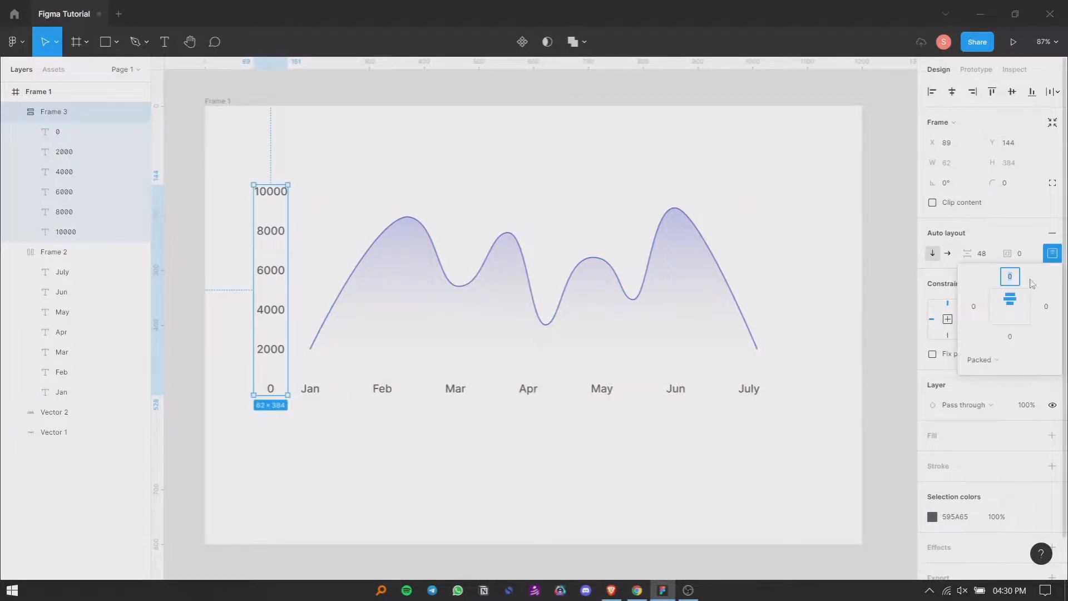
{"action": "left_click", "coordinate": [1023, 298]}
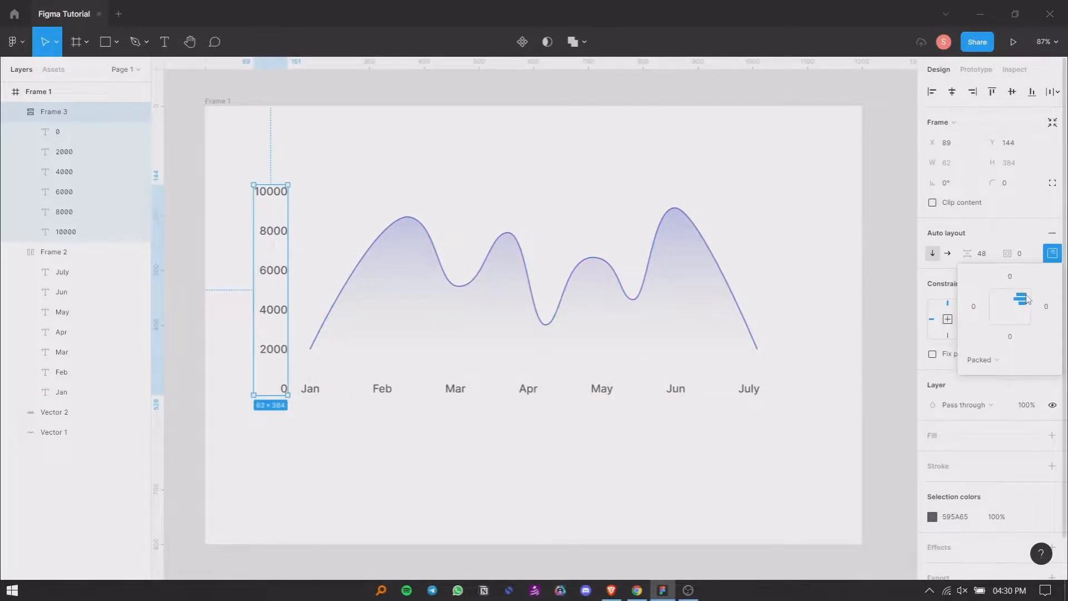
- Nudge the value column left to X 73, away from the chart
{"action": "left_click", "coordinate": [385, 186]}
{"action": "left_click", "coordinate": [277, 234]}
{"action": "key", "text": "shift+Left"}
{"action": "key", "text": "shift+Left"}
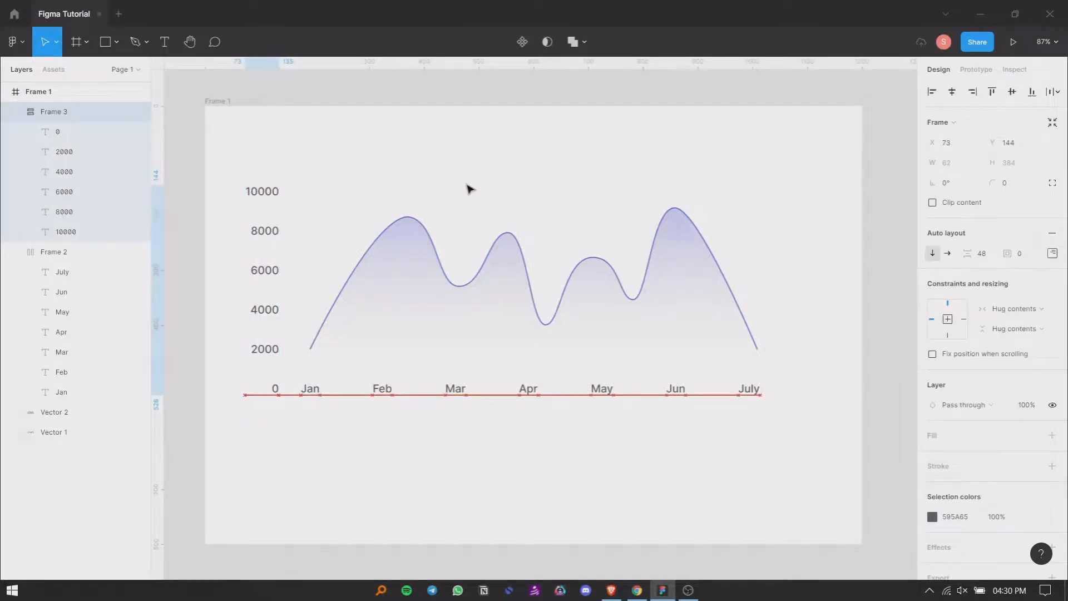
- Move the whole chart with its labels toward the middle of the frame, then shift the value column slightly away from the curve
{"action": "left_click", "coordinate": [269, 170]}
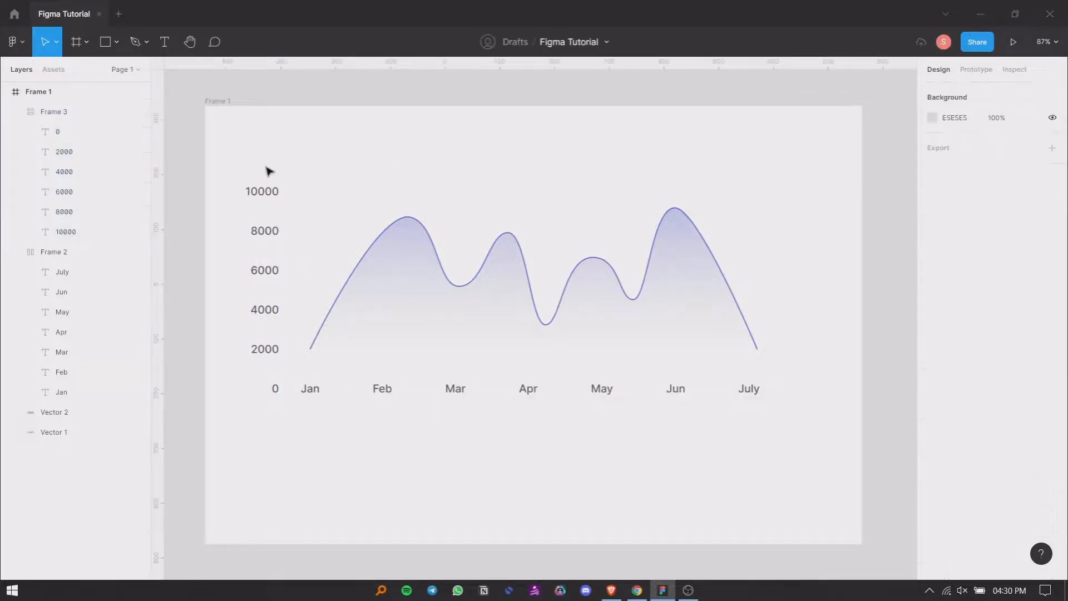
{"action": "left_click_drag", "start_coordinate": [243, 154], "coordinate": [615, 489]}
{"action": "mouse_move", "coordinate": [469, 312]}
{"action": "left_mouse_down"}
{"action": "mouse_move", "coordinate": [501, 346]}
{"action": "mouse_move", "coordinate": [482, 312]}
{"action": "left_mouse_up"}
{"action": "left_click", "coordinate": [296, 272]}
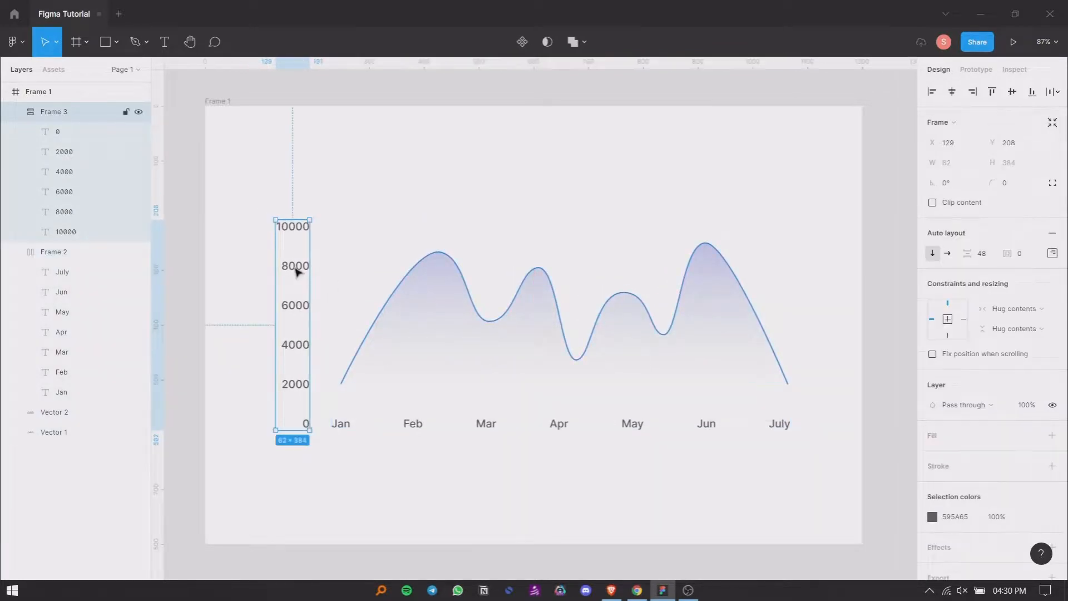
{"action": "left_click_drag", "start_coordinate": [297, 272], "coordinate": [292, 271]}
{"action": "left_click", "coordinate": [502, 184]}
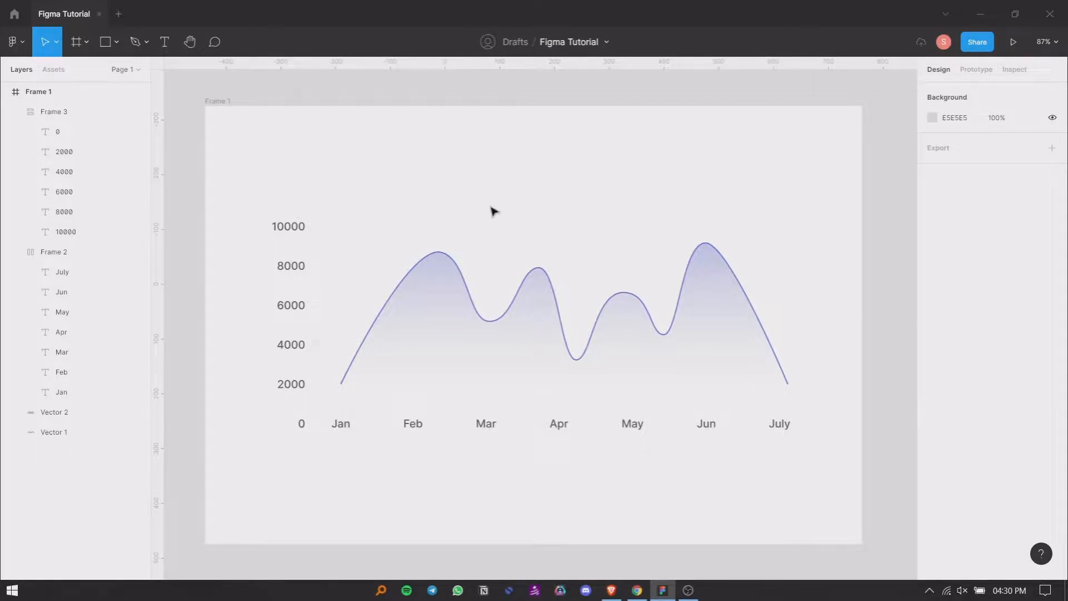
- Draw a 10 × 10 circle just above the chart's first peak
{"action": "left_click", "coordinate": [117, 41]}
{"action": "left_click", "coordinate": [111, 118]}
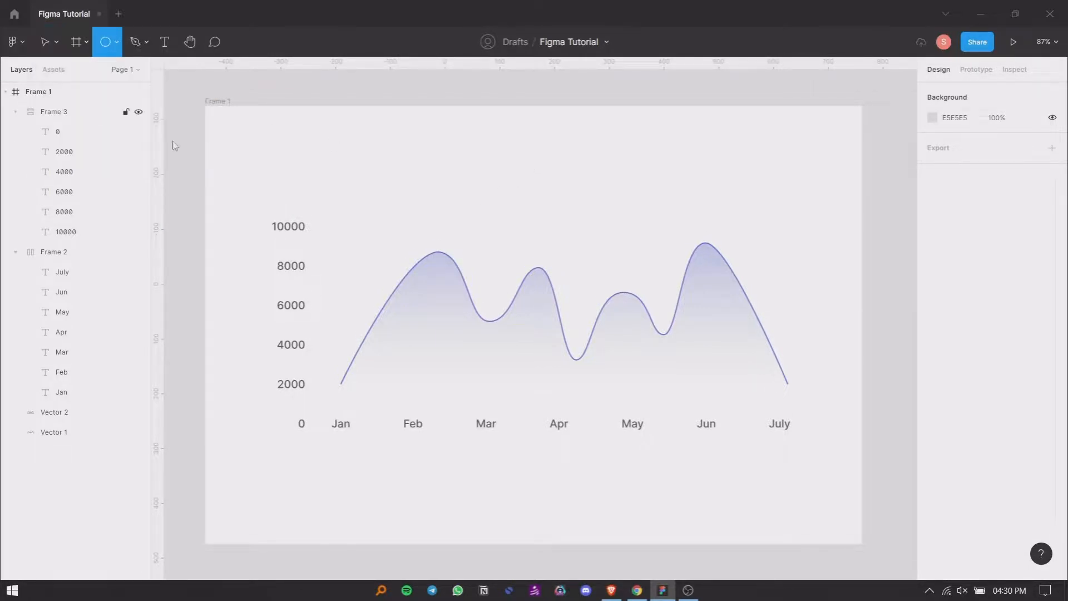
{"action": "mouse_move", "coordinate": [428, 231]}
{"action": "left_mouse_down"}
{"action": "mouse_move", "coordinate": [442, 254]}
{"action": "mouse_move", "coordinate": [494, 276]}
{"action": "mouse_move", "coordinate": [489, 298]}
{"action": "mouse_move", "coordinate": [493, 274]}
{"action": "left_mouse_up"}
{"action": "scroll", "coordinate": [431, 234], "scroll_direction": "up", "scroll_amount": 8}
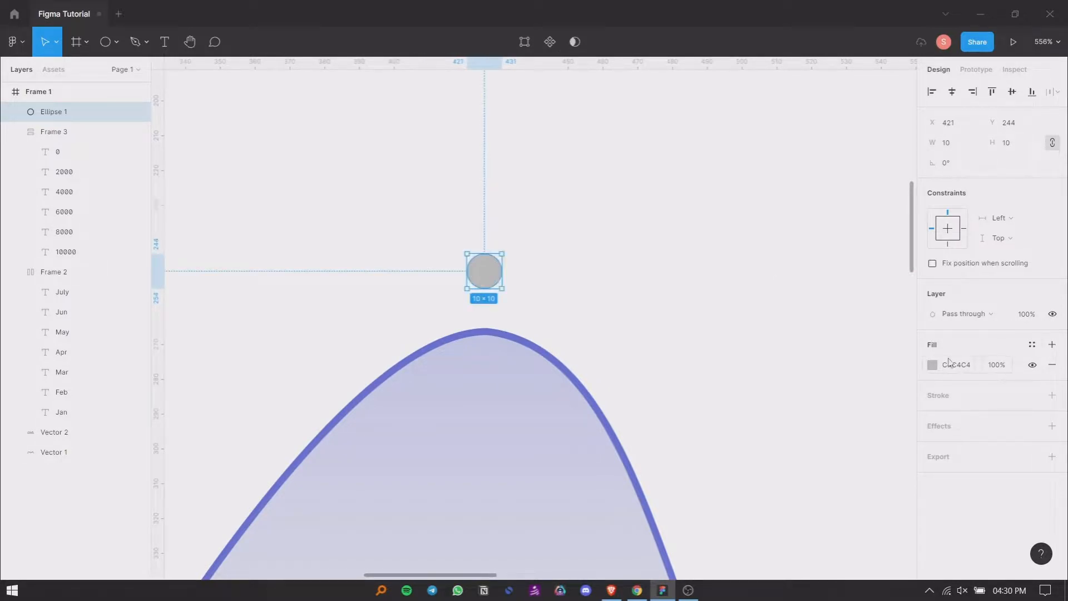
- Fill the small circle with the violet 6773D9 sampled from the chart line
{"action": "left_click", "coordinate": [932, 365]}
{"action": "left_click", "coordinate": [784, 440]}
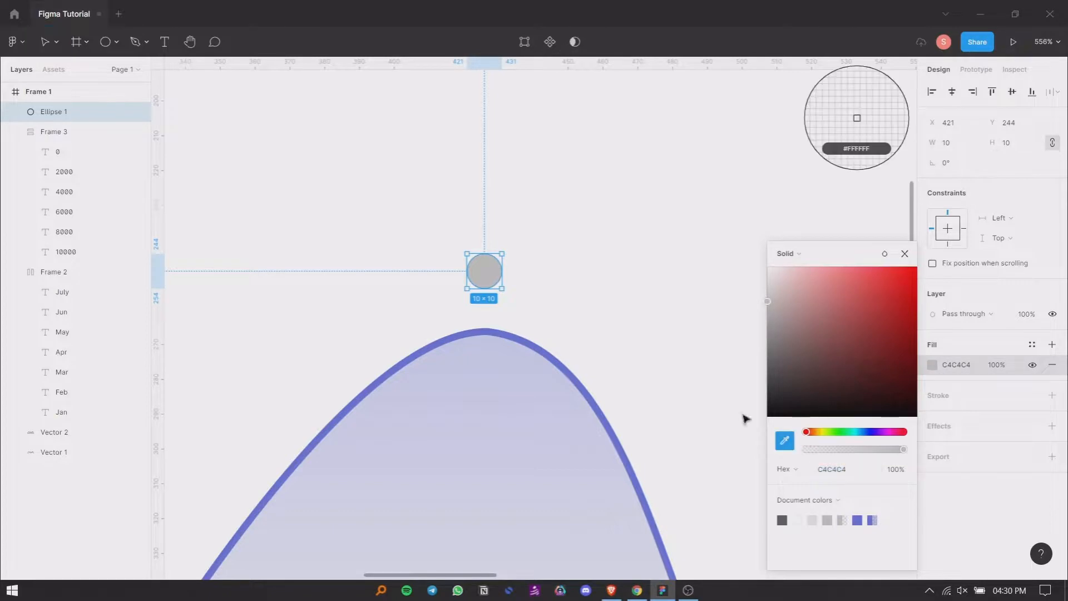
{"action": "left_click", "coordinate": [558, 354]}
{"action": "left_click", "coordinate": [556, 327]}
- Duplicate the circle at 20 × 20 and turn the copy into an unfilled ring with a 1 px inside stroke in 6773D9
{"action": "left_click", "coordinate": [489, 274]}
{"action": "left_click_drag", "start_coordinate": [489, 274], "coordinate": [569, 331], "text": "alt"}
{"action": "left_click", "coordinate": [1052, 395]}
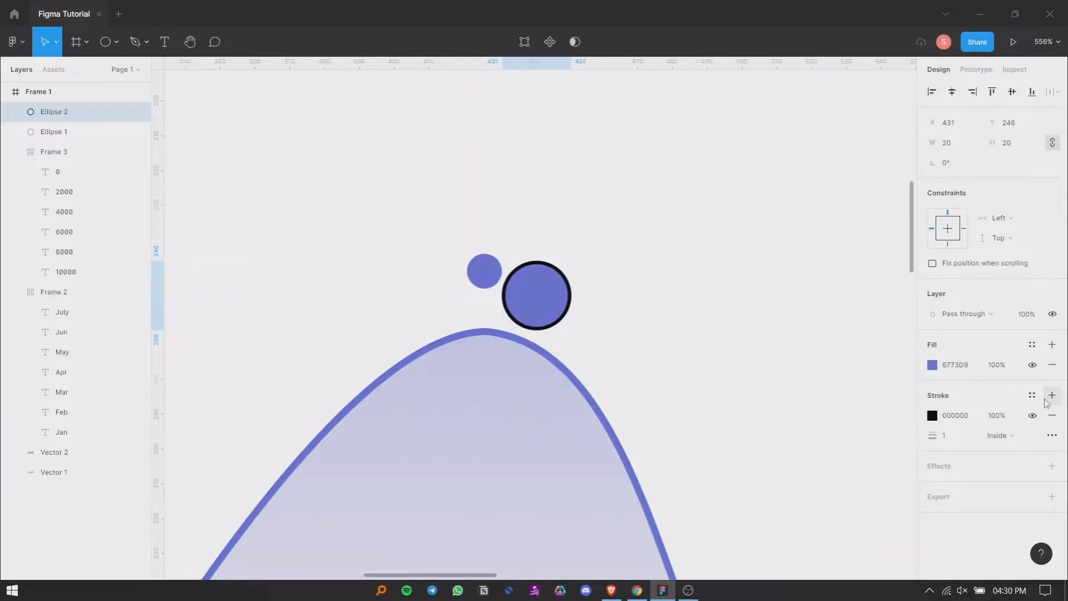
{"action": "left_click", "coordinate": [966, 366]}
{"action": "key", "text": "ctrl+c"}
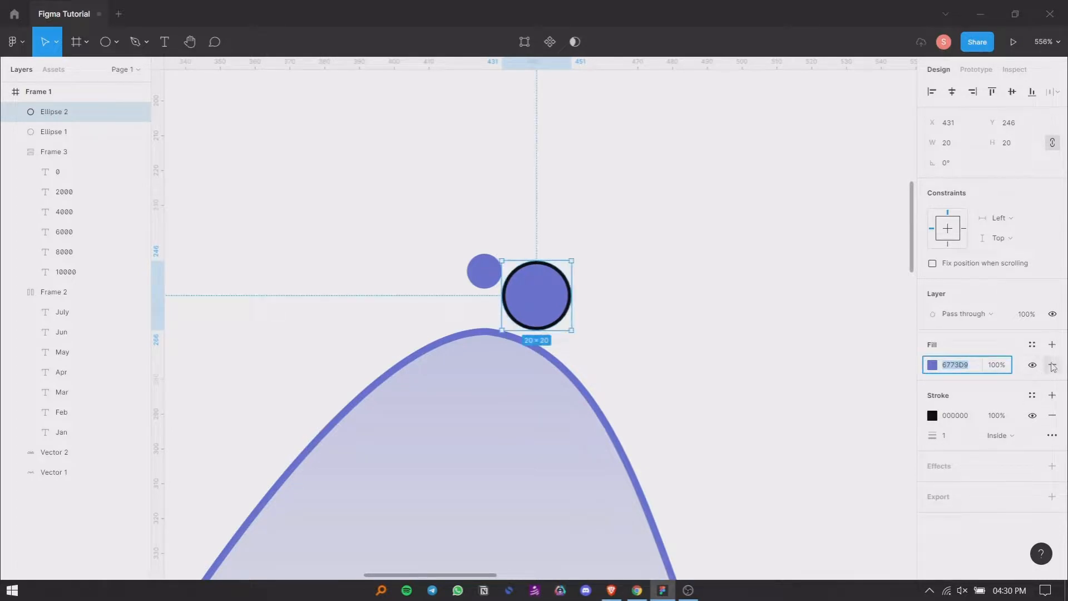
{"action": "left_click", "coordinate": [1052, 365]}
{"action": "key", "text": "ctrl+v"}
{"action": "key", "text": "Return"}
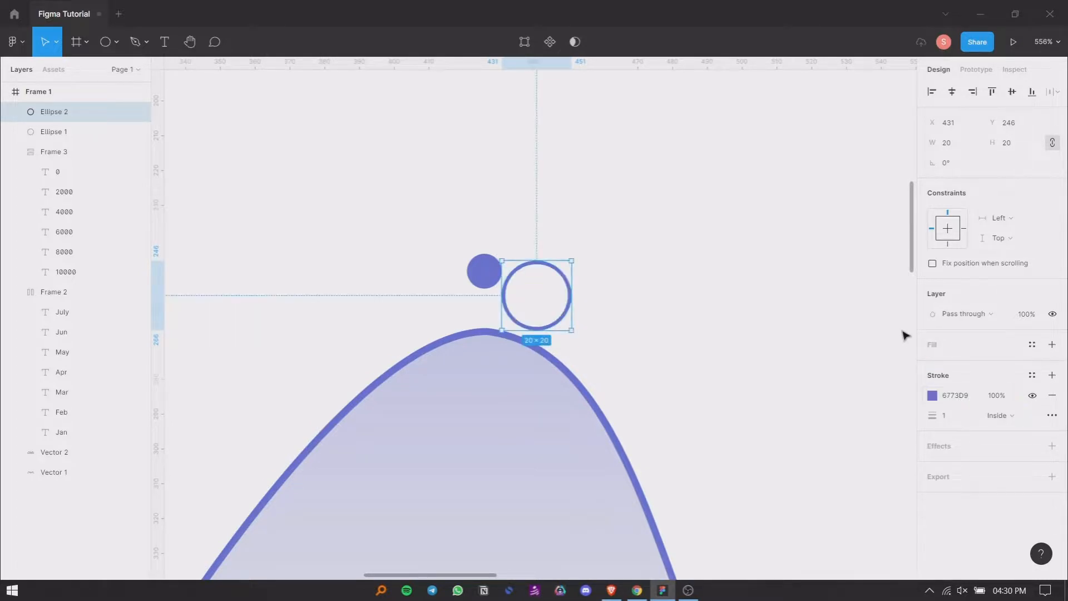
- Resize the ring to 18 × 18 and centre the ring and the solid dot on each other
{"action": "left_click_drag", "start_coordinate": [534, 309], "coordinate": [484, 290]}
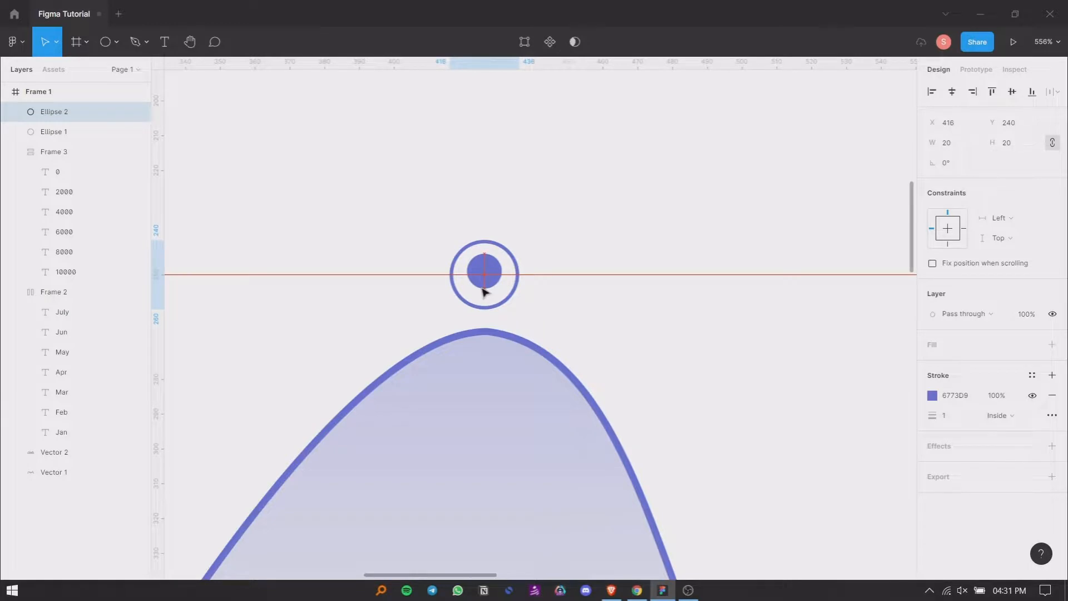
{"action": "left_click", "coordinate": [485, 278]}
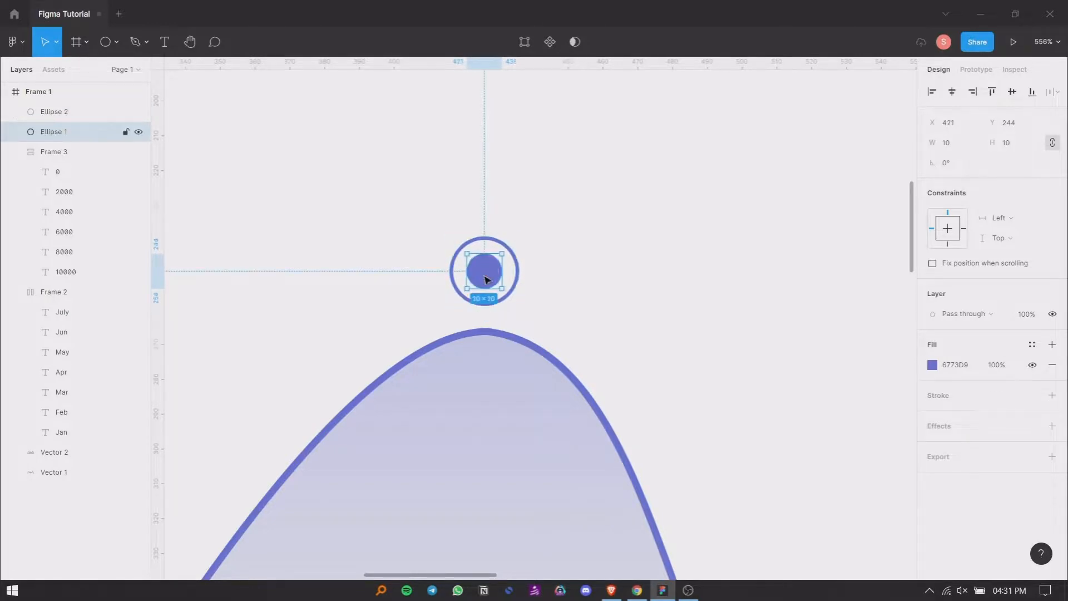
{"action": "left_click", "coordinate": [507, 295]}
{"action": "left_click_drag", "start_coordinate": [509, 305], "coordinate": [494, 277]}
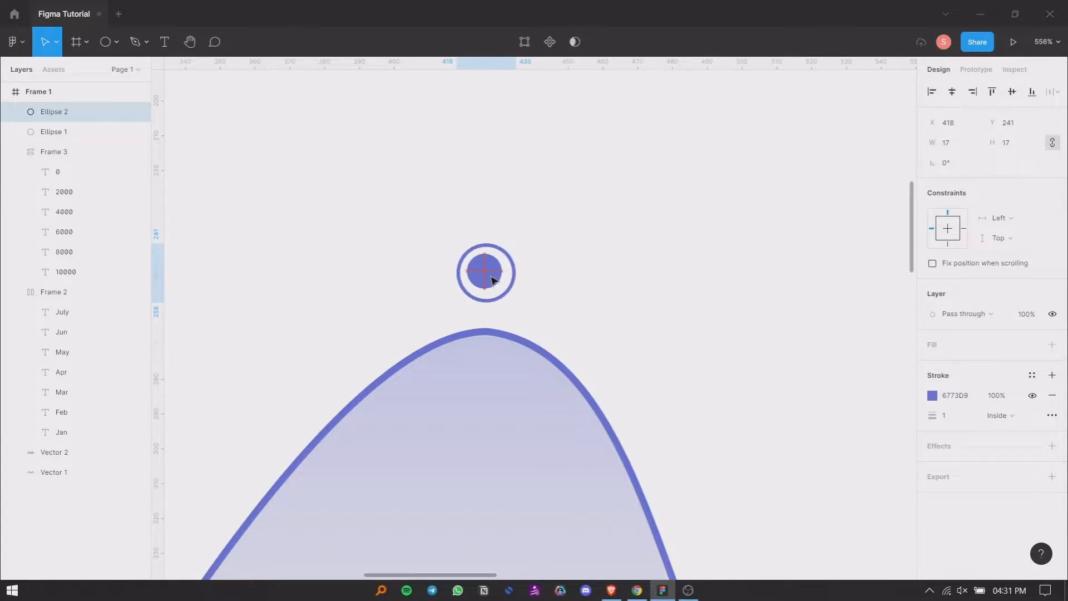
{"action": "left_click", "coordinate": [531, 283]}
{"action": "left_click", "coordinate": [512, 293]}
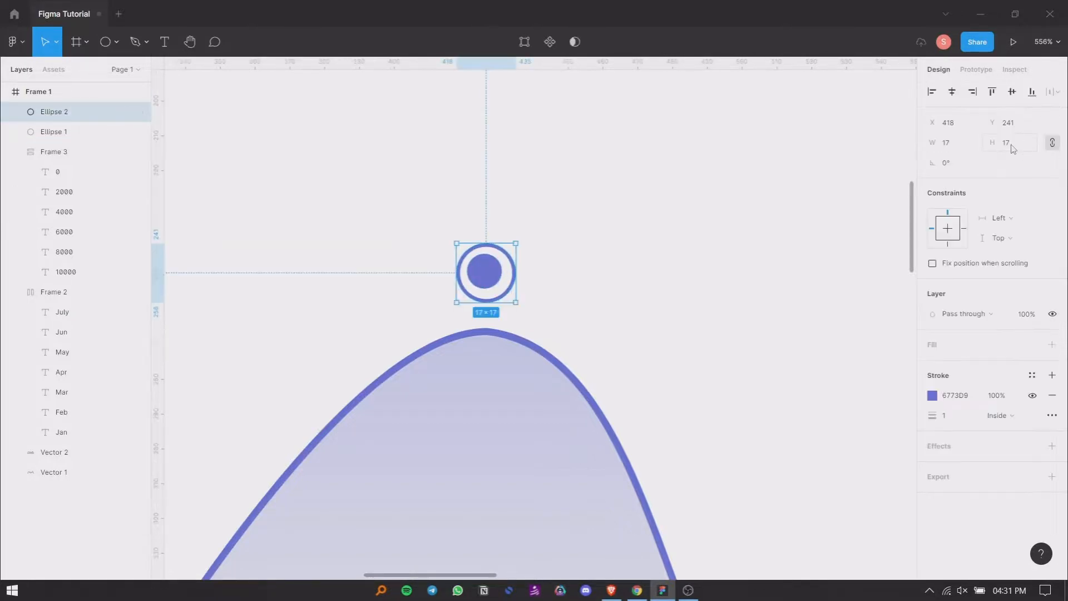
{"action": "left_click", "coordinate": [491, 271]}
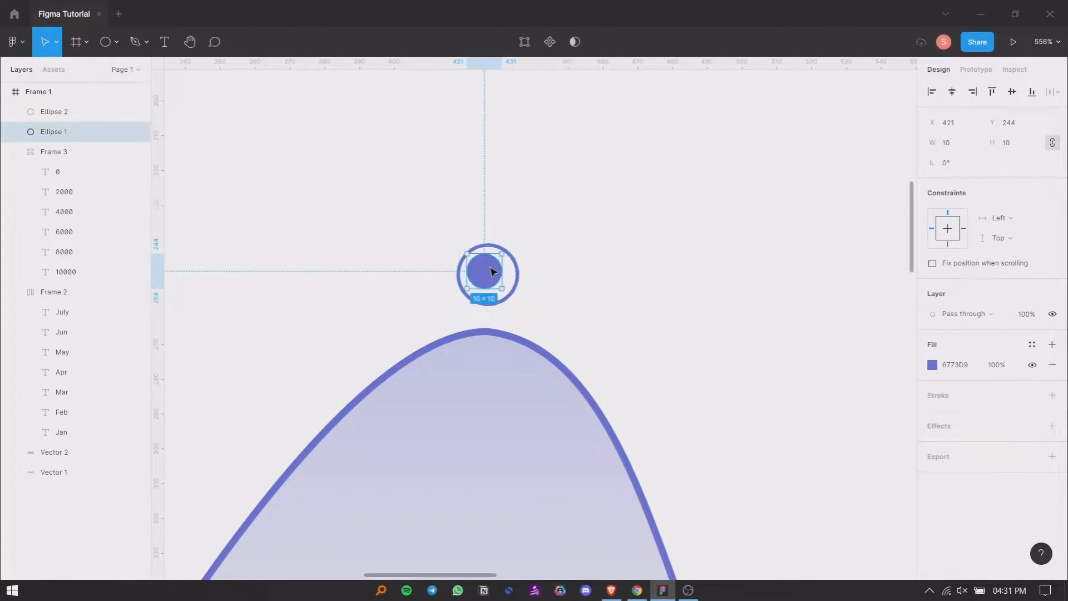
{"action": "left_click", "coordinate": [522, 262]}
{"action": "left_click", "coordinate": [517, 268]}
{"action": "left_click", "coordinate": [491, 283], "text": "shift"}
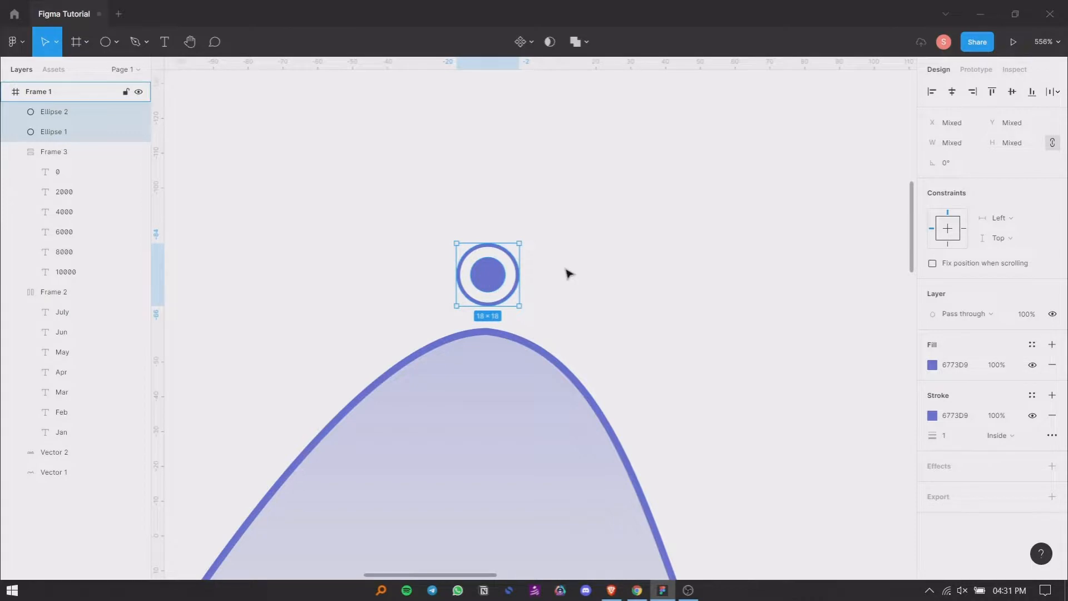
- Group the ring and dot and move the marker onto the highest peak above "Jun"
{"action": "key", "text": "ctrl+g"}
{"action": "scroll", "coordinate": [521, 301], "scroll_direction": "down", "scroll_amount": 5}
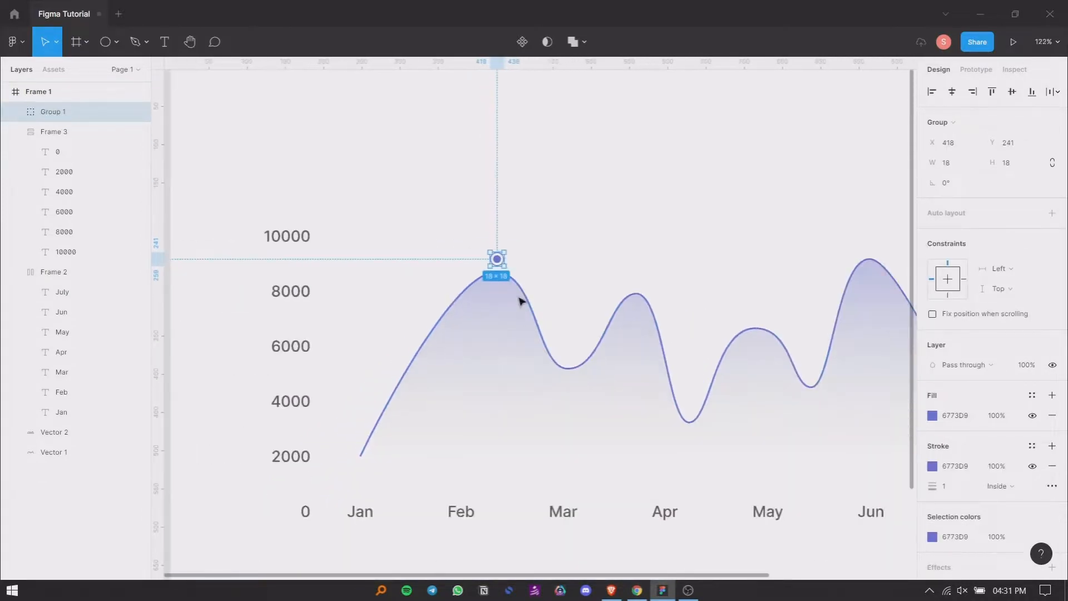
{"action": "scroll", "coordinate": [556, 301], "scroll_direction": "down", "scroll_amount": 2}
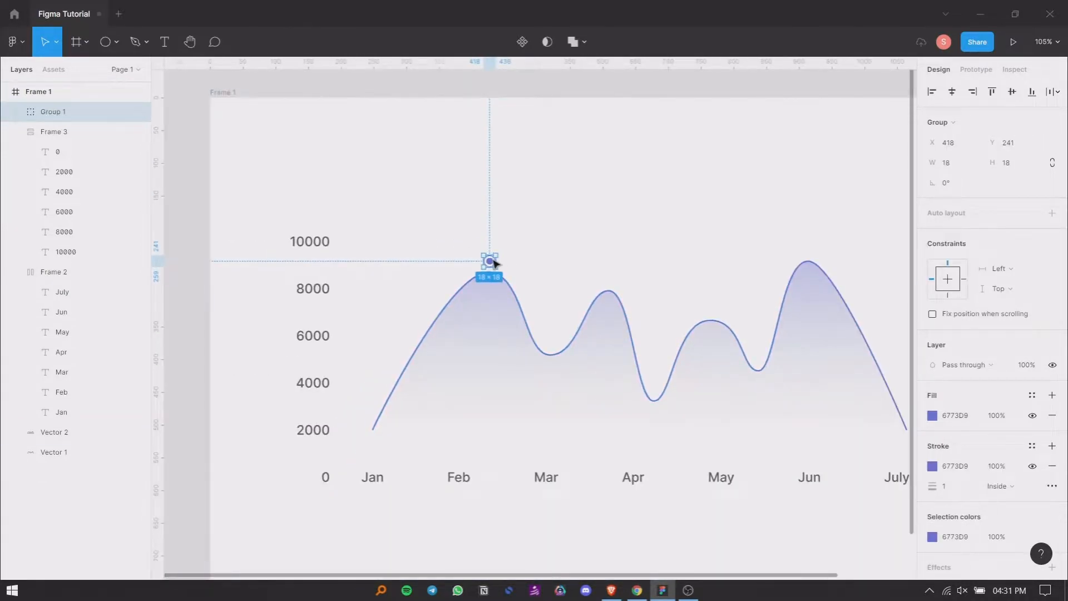
{"action": "left_click_drag", "start_coordinate": [494, 262], "coordinate": [812, 262]}
{"action": "left_click", "coordinate": [840, 224]}
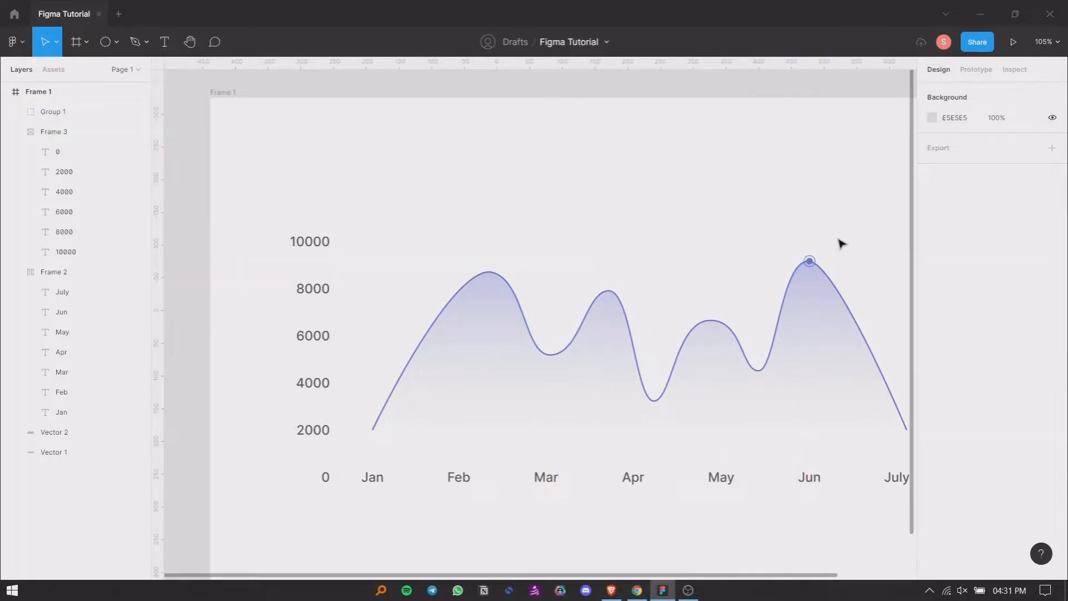
- Draw a straight line about 332 long from above the marker down to just above the "Jun" label
{"action": "scroll", "coordinate": [835, 251], "scroll_direction": "up", "scroll_amount": 3}
{"action": "scroll", "coordinate": [723, 248], "scroll_direction": "down", "scroll_amount": 4}
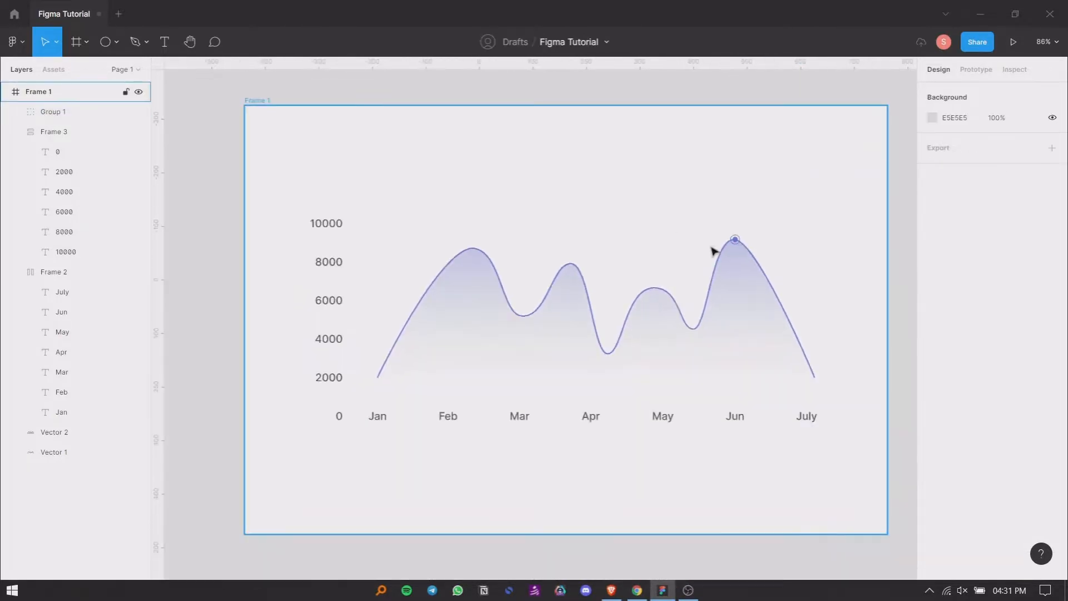
{"action": "scroll", "coordinate": [770, 258], "scroll_direction": "up", "scroll_amount": 2}
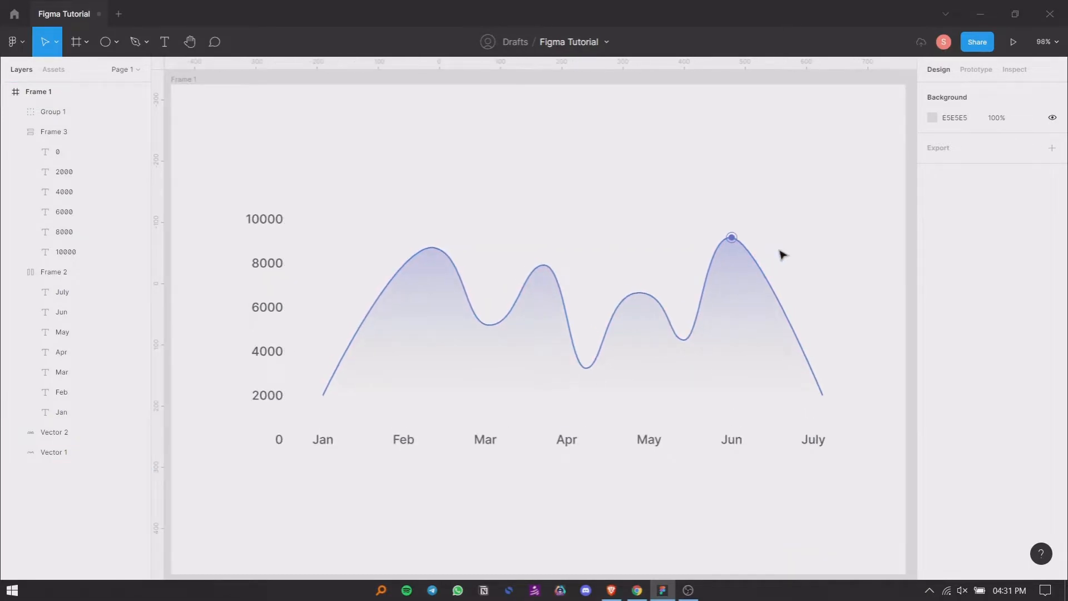
{"action": "left_click", "coordinate": [112, 43]}
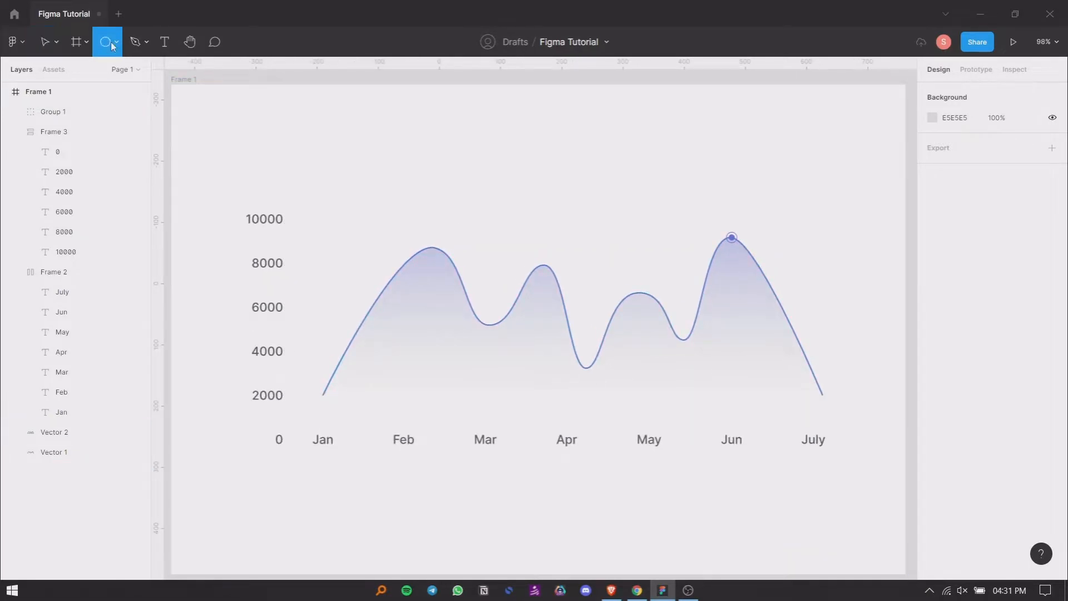
{"action": "left_click", "coordinate": [117, 45]}
{"action": "left_click", "coordinate": [89, 86]}
{"action": "left_click_drag", "start_coordinate": [729, 217], "coordinate": [729, 423]}
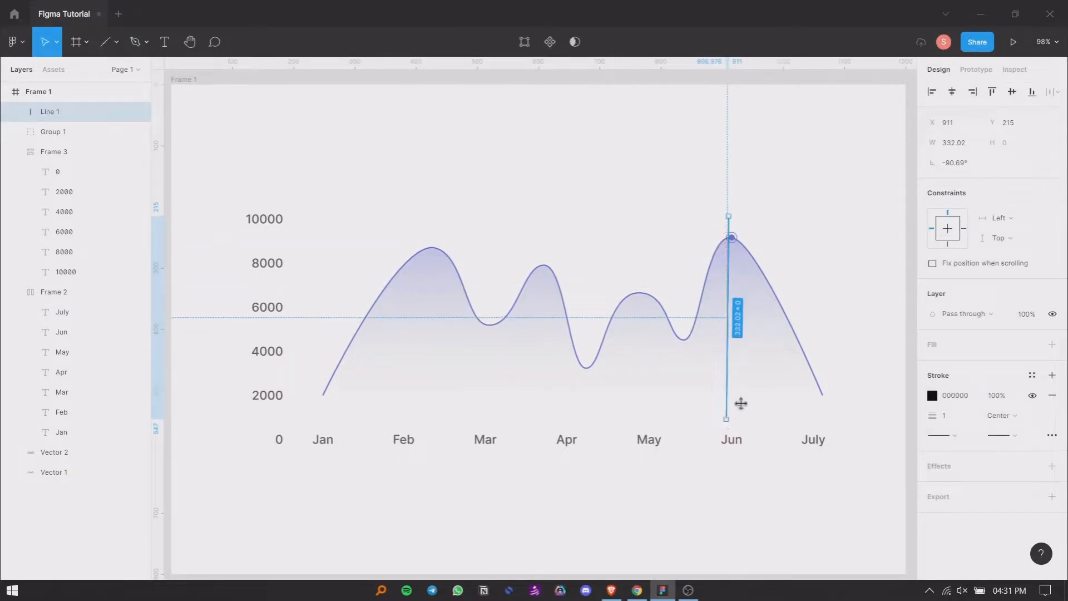
- Set the line's rotation to 90° and move it to X 916.99, through the centre of the marker
{"action": "left_click", "coordinate": [974, 162]}
{"action": "type", "text": "90"}
{"action": "key", "text": "Return"}
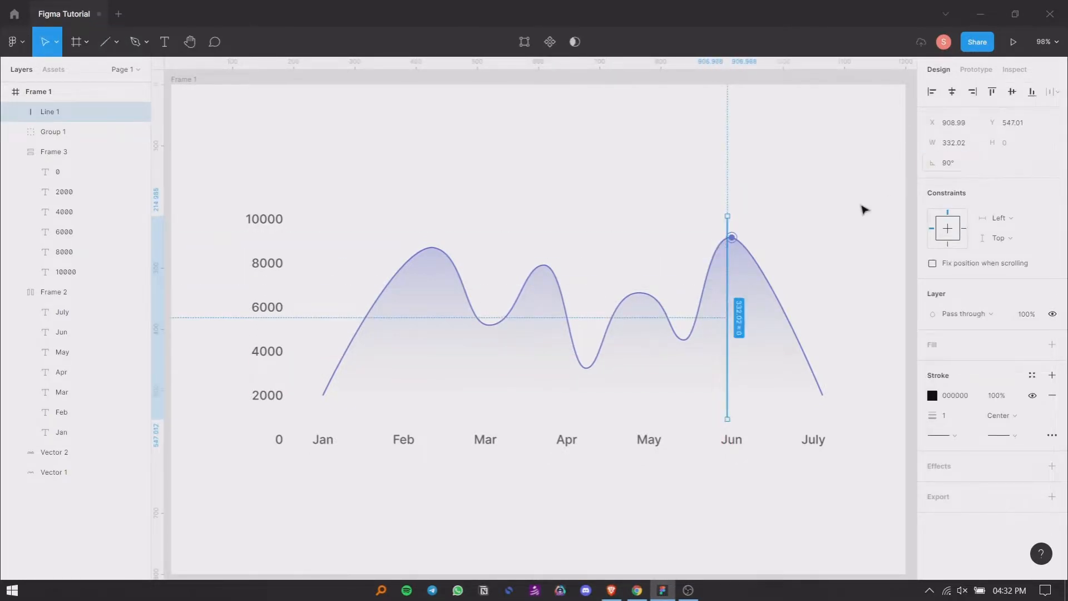
{"action": "key", "text": "Right"}
{"action": "key", "text": "Right"}
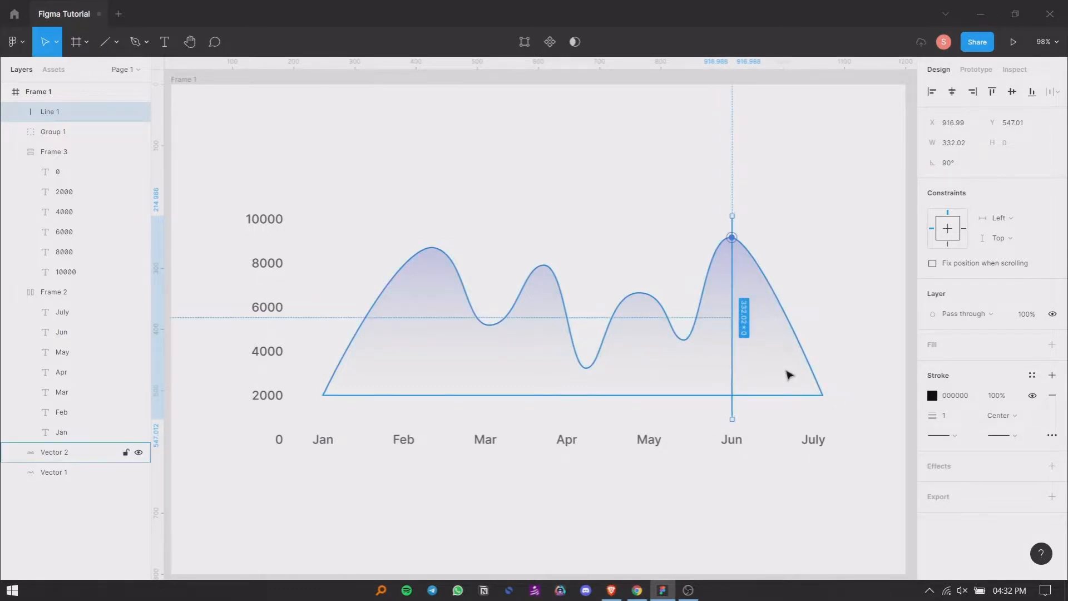
- Raise the vertical line and align its lower end with the bottom edge of the gradient area
{"action": "left_click", "coordinate": [736, 373]}
{"action": "key", "text": "shift+Up"}
{"action": "key", "text": "shift+Up"}
{"action": "key", "text": "shift+Up"}
{"action": "key", "text": "shift+Up"}
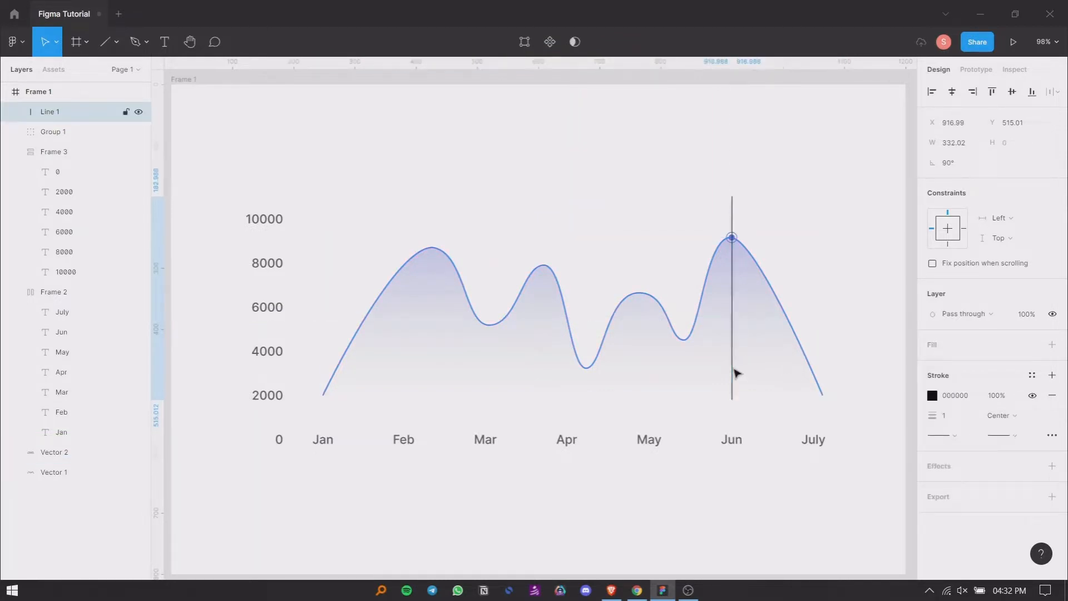
{"action": "key", "text": "Down"}
{"action": "key", "text": "Down"}
{"action": "left_click", "coordinate": [779, 392], "text": "shift"}
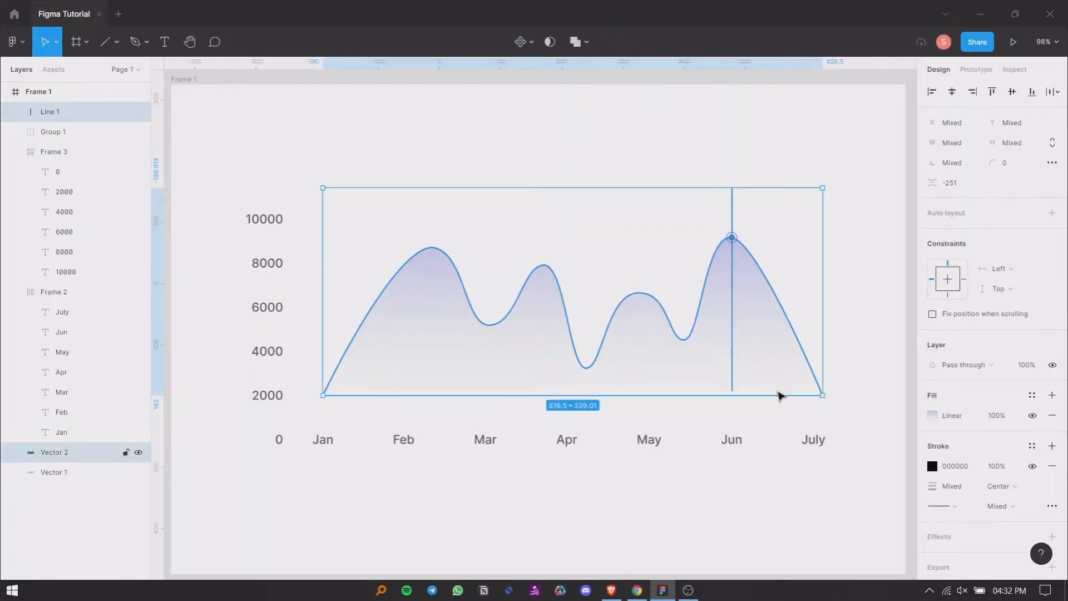
{"action": "left_click", "coordinate": [1032, 93]}
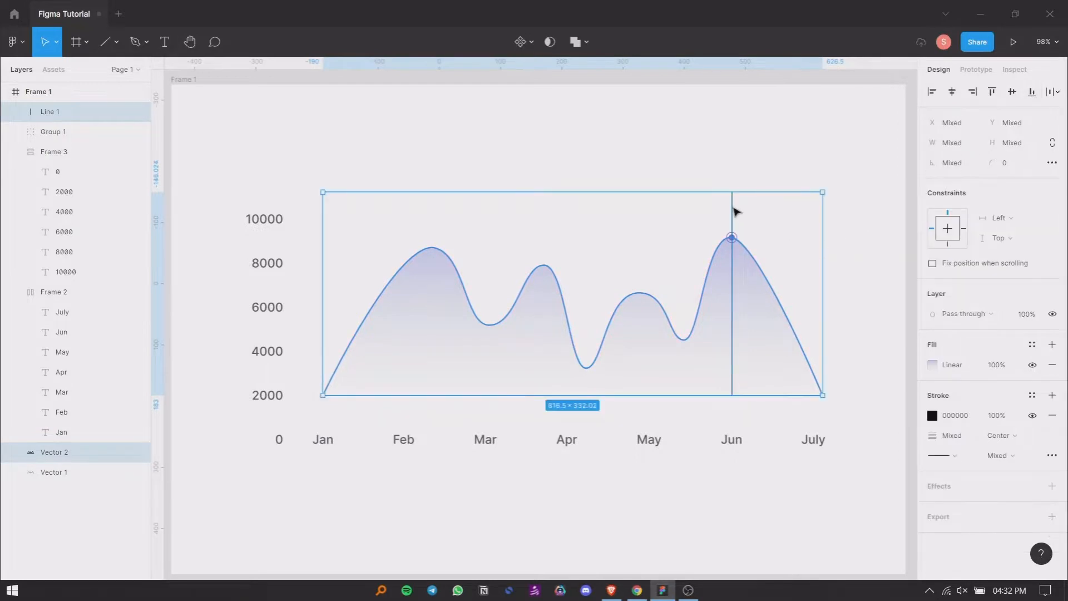
- Change the vertical line's stroke style to Dash, with dash 6 and gap 3
{"action": "left_click", "coordinate": [733, 211]}
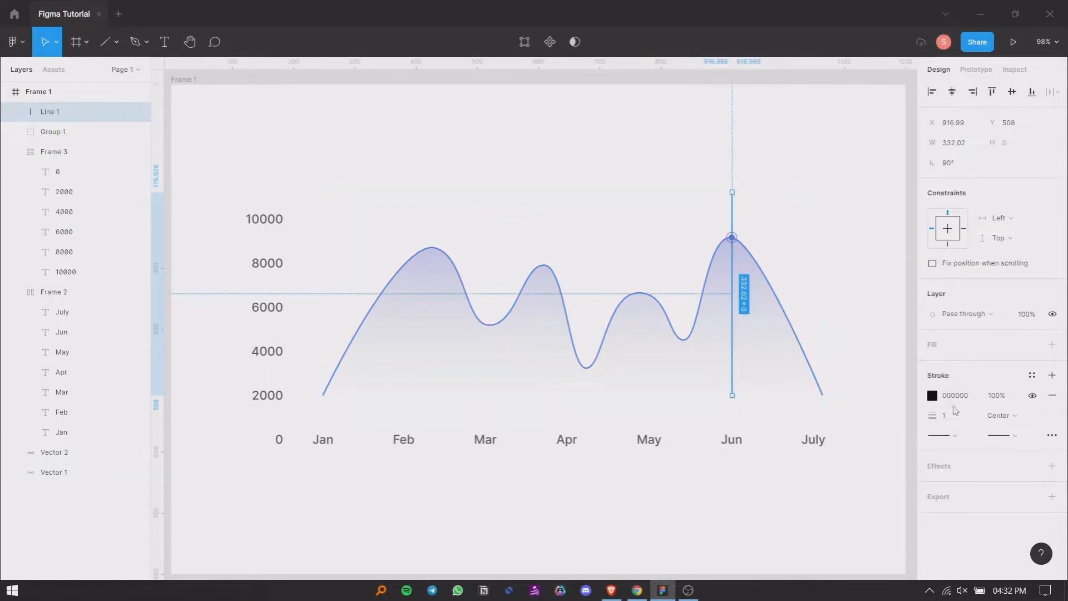
{"action": "left_click", "coordinate": [1052, 436]}
{"action": "left_click", "coordinate": [887, 463]}
{"action": "left_click", "coordinate": [894, 480]}
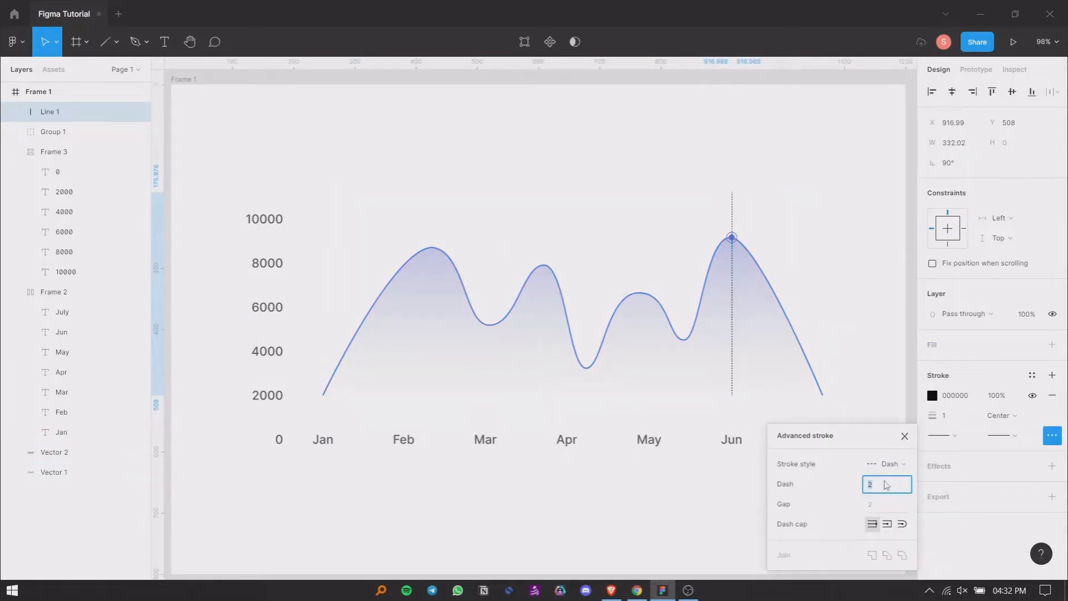
{"action": "type", "text": "6"}
{"action": "left_click", "coordinate": [885, 504]}
{"action": "type", "text": "4"}
{"action": "key", "text": "Return"}
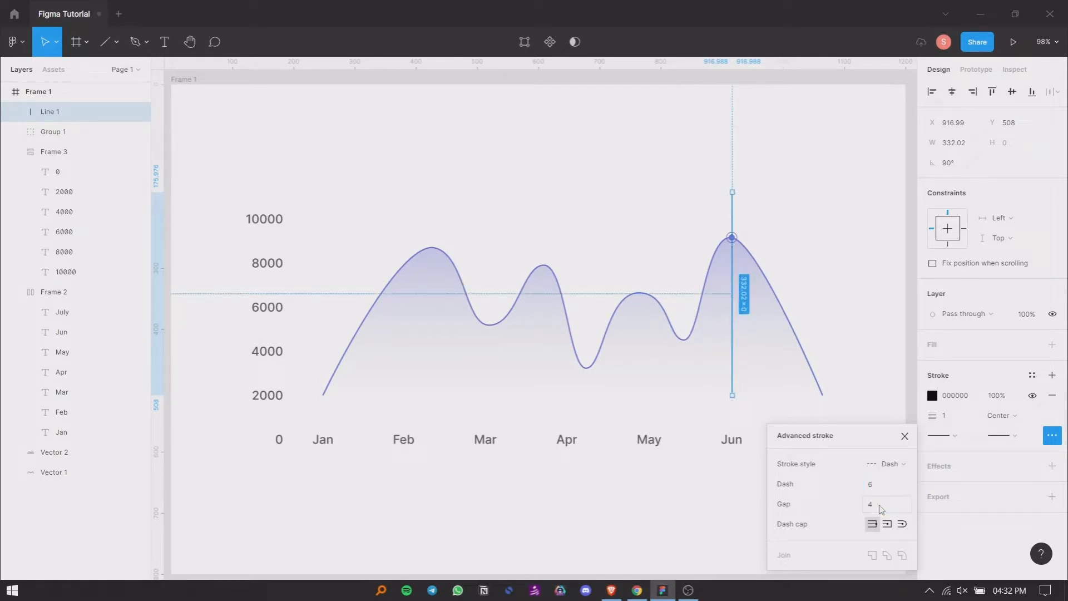
{"action": "left_click", "coordinate": [881, 508]}
{"action": "type", "text": "3"}
{"action": "key", "text": "Return"}
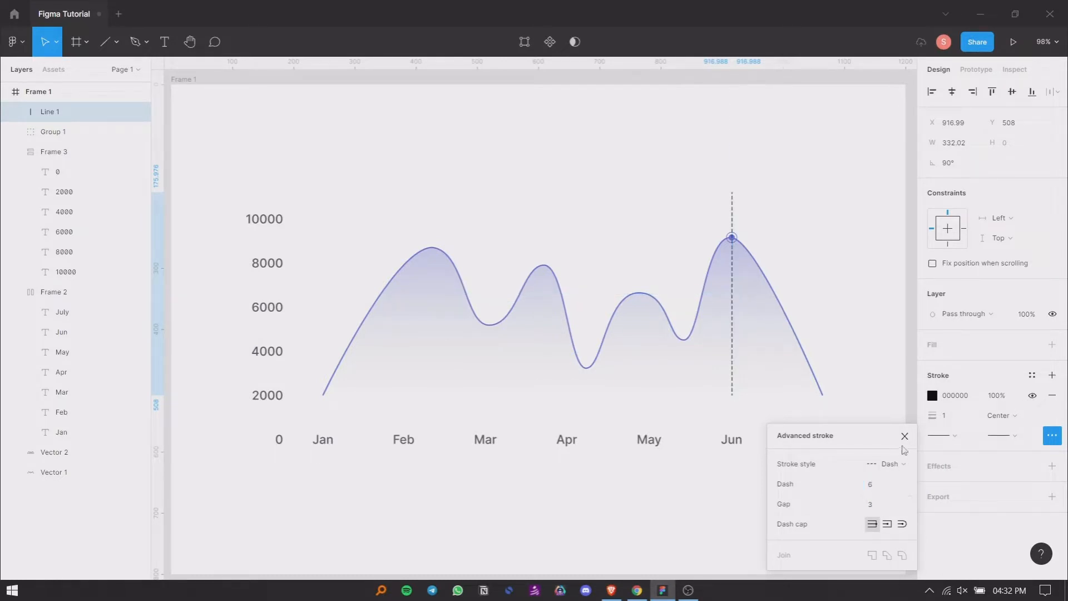
{"action": "left_click", "coordinate": [905, 437]}
- Lower the dashed line's black stroke opacity to 25%
{"action": "left_click", "coordinate": [933, 395]}
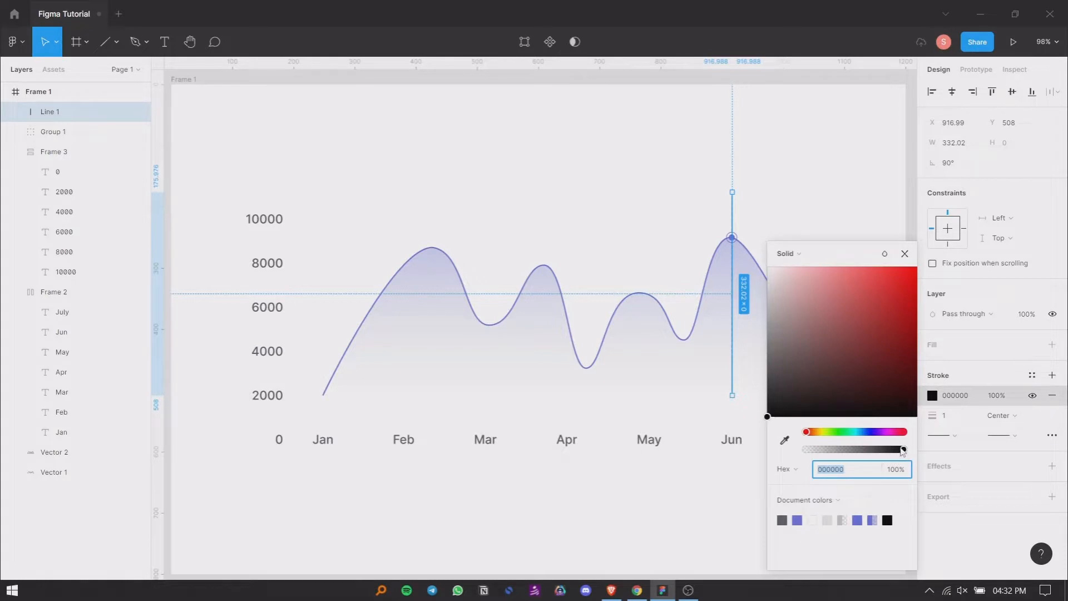
{"action": "mouse_move", "coordinate": [902, 450]}
{"action": "left_mouse_down"}
{"action": "mouse_move", "coordinate": [823, 452]}
{"action": "mouse_move", "coordinate": [828, 462]}
{"action": "left_mouse_up"}
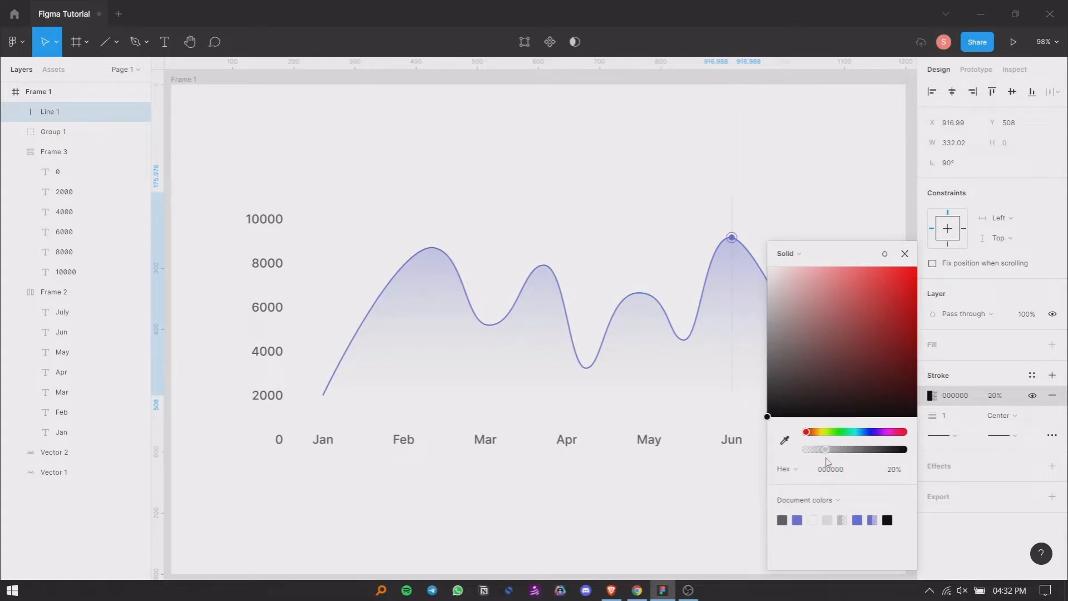
{"action": "left_click", "coordinate": [899, 473]}
{"action": "type", "text": "25"}
{"action": "key", "text": "Return"}
{"action": "left_click", "coordinate": [904, 254]}
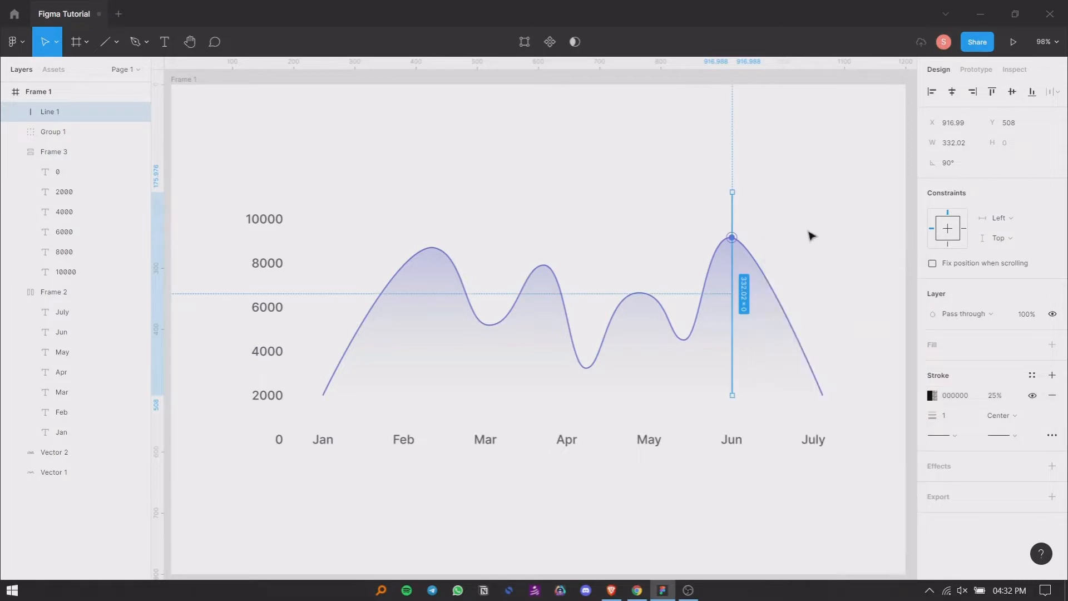
{"action": "left_click", "coordinate": [811, 234]}
- Select the month labels and the value labels together and move them up about 30 px, closer to the graph
{"action": "left_click", "coordinate": [588, 440]}
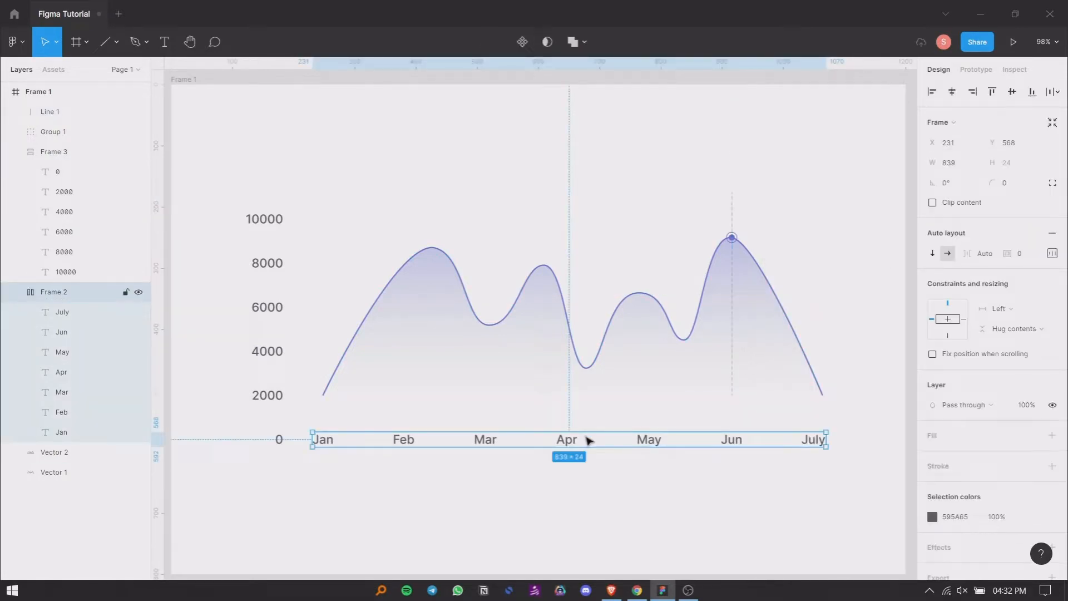
{"action": "left_click", "coordinate": [264, 398], "text": "shift"}
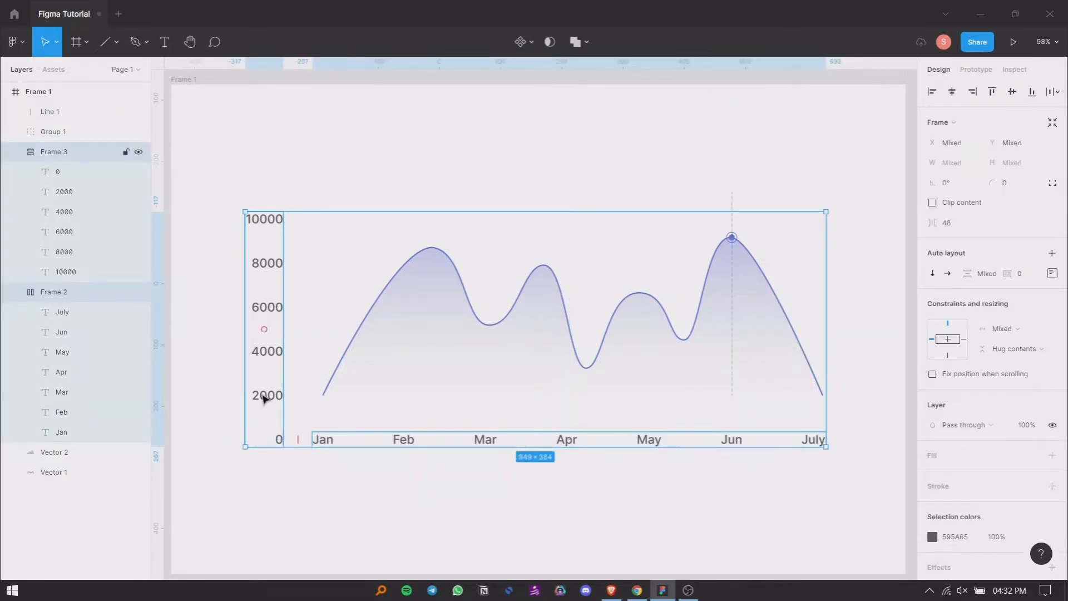
{"action": "key", "text": "shift+Up"}
{"action": "key", "text": "shift+Up"}
{"action": "key", "text": "shift+Up"}
{"action": "key", "text": "Up"}
{"action": "key", "text": "Up"}
{"action": "key", "text": "Up"}
{"action": "key", "text": "Up"}
{"action": "key", "text": "Up"}
{"action": "key", "text": "Up"}
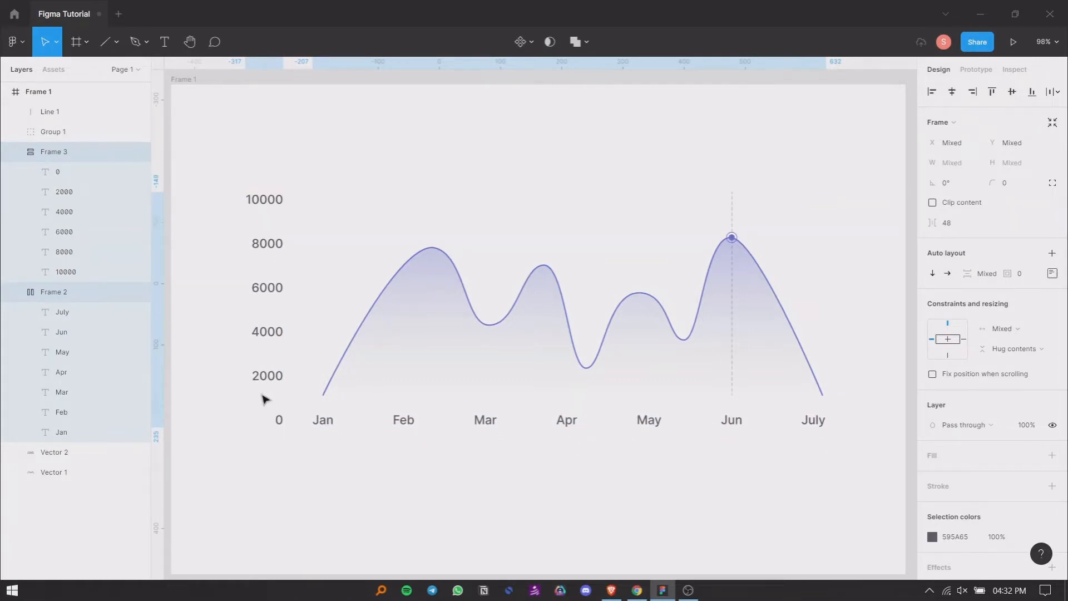
{"action": "left_click", "coordinate": [454, 184]}
- Group the dashed line, the peak marker, the gradient area and the curve line into one graph group
{"action": "left_click", "coordinate": [721, 316]}
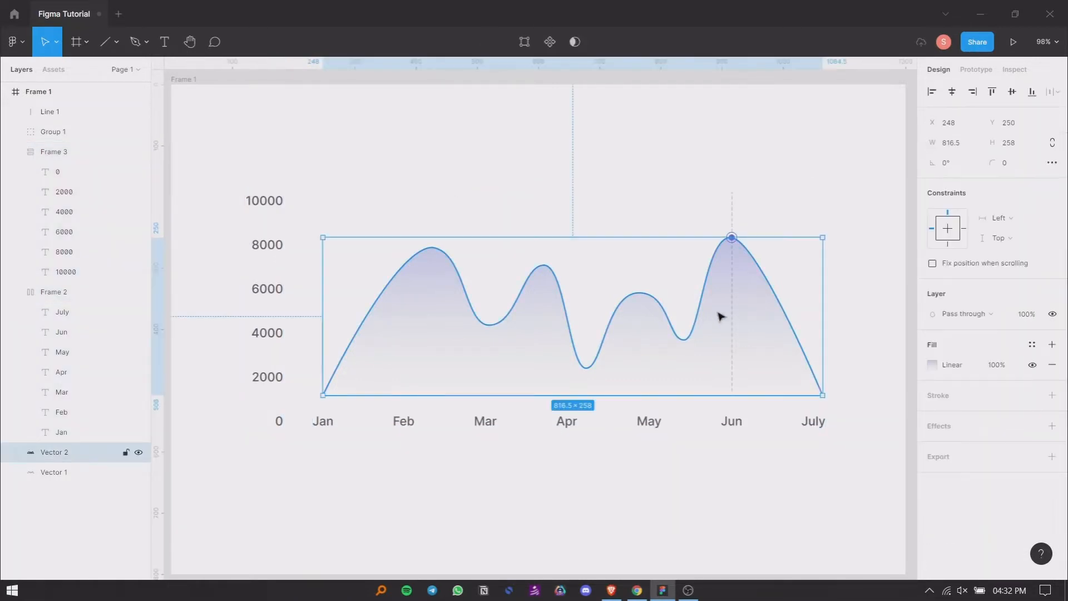
{"action": "left_click", "coordinate": [737, 281]}
{"action": "left_click", "coordinate": [732, 240], "text": "shift"}
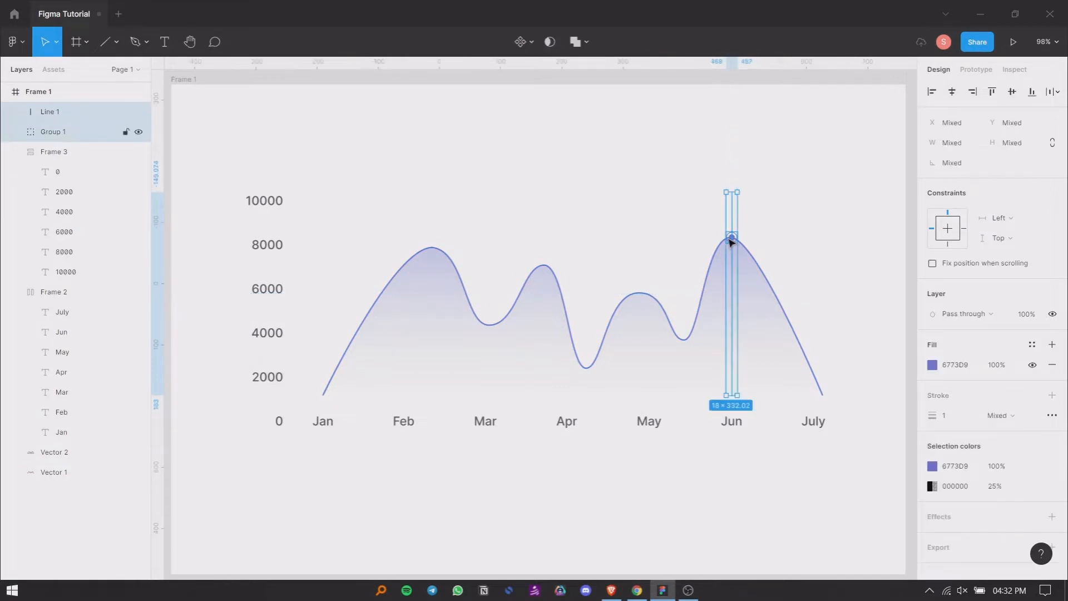
{"action": "left_click", "coordinate": [658, 306], "text": "shift"}
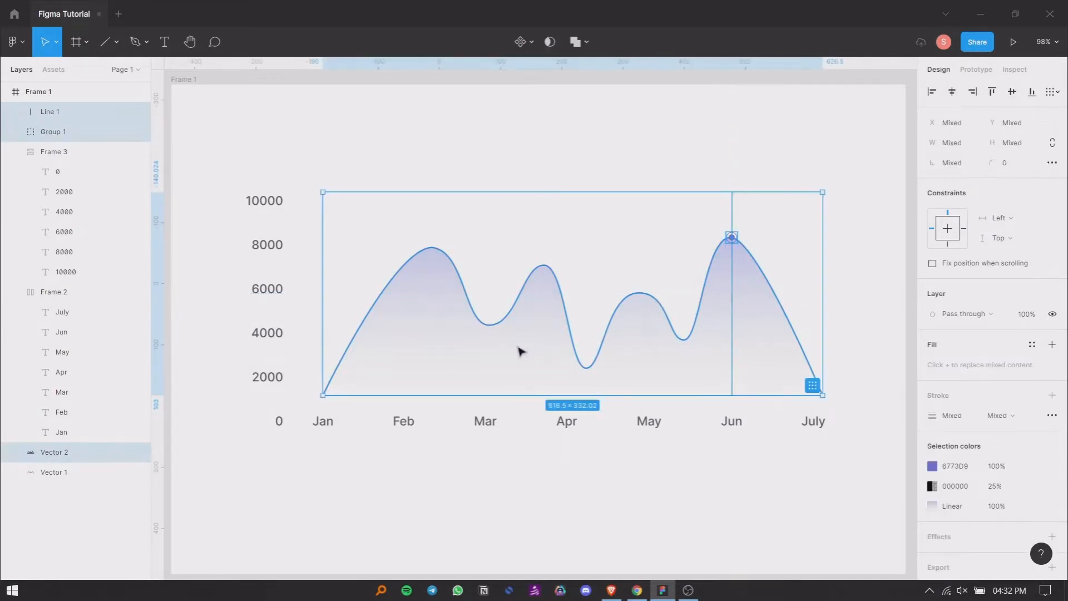
{"action": "left_click", "coordinate": [62, 472], "text": "shift"}
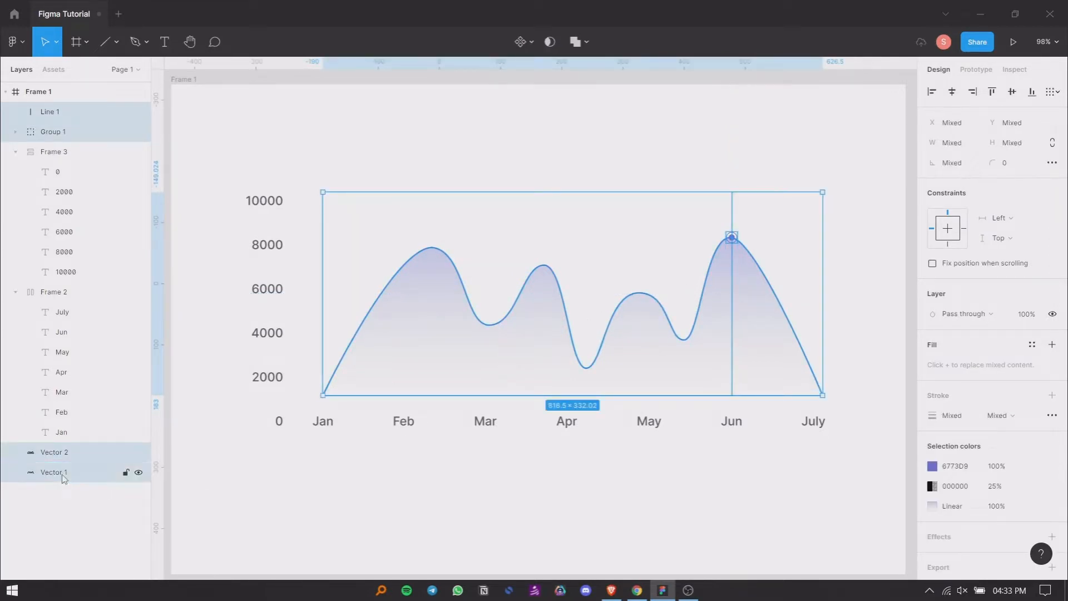
{"action": "key", "text": "ctrl+g"}
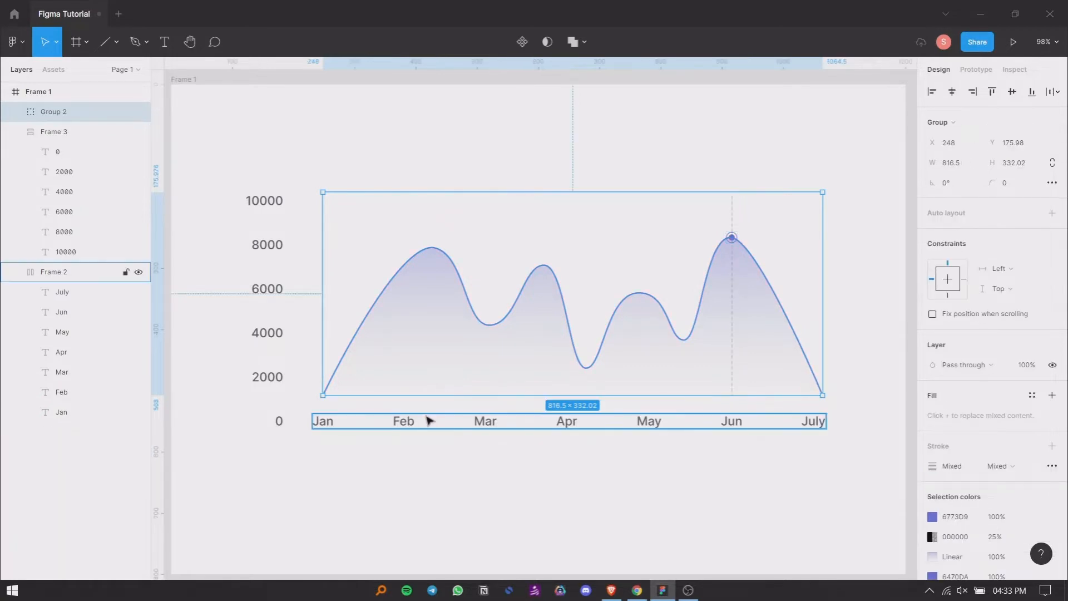
- Group the graph with the month labels and the value labels as one complete chart
{"action": "left_click", "coordinate": [345, 427]}
{"action": "left_click", "coordinate": [269, 423], "text": "shift"}
{"action": "key", "text": "ctrl+g"}
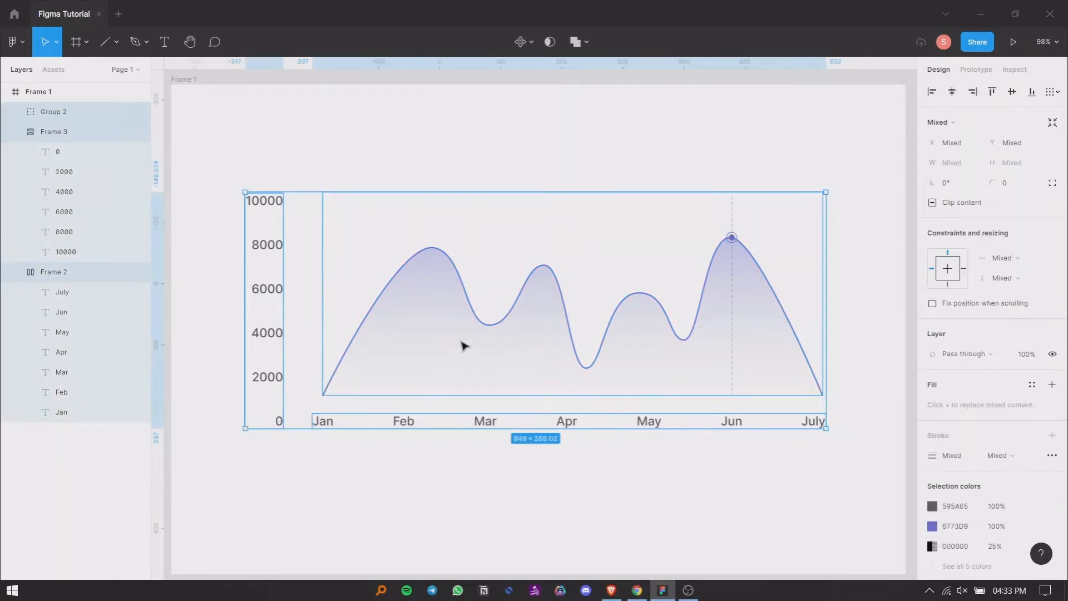
{"action": "left_click", "coordinate": [597, 150]}
{"action": "scroll", "coordinate": [599, 148], "scroll_direction": "down", "scroll_amount": 1}
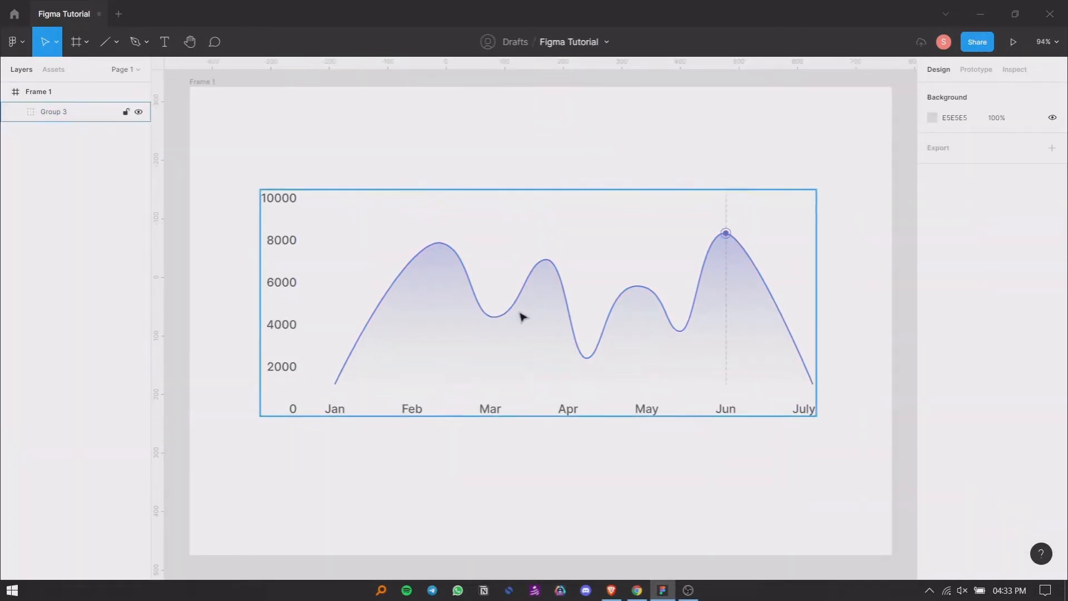
- Center the whole chart group vertically in the frame
{"action": "left_click", "coordinate": [520, 311]}
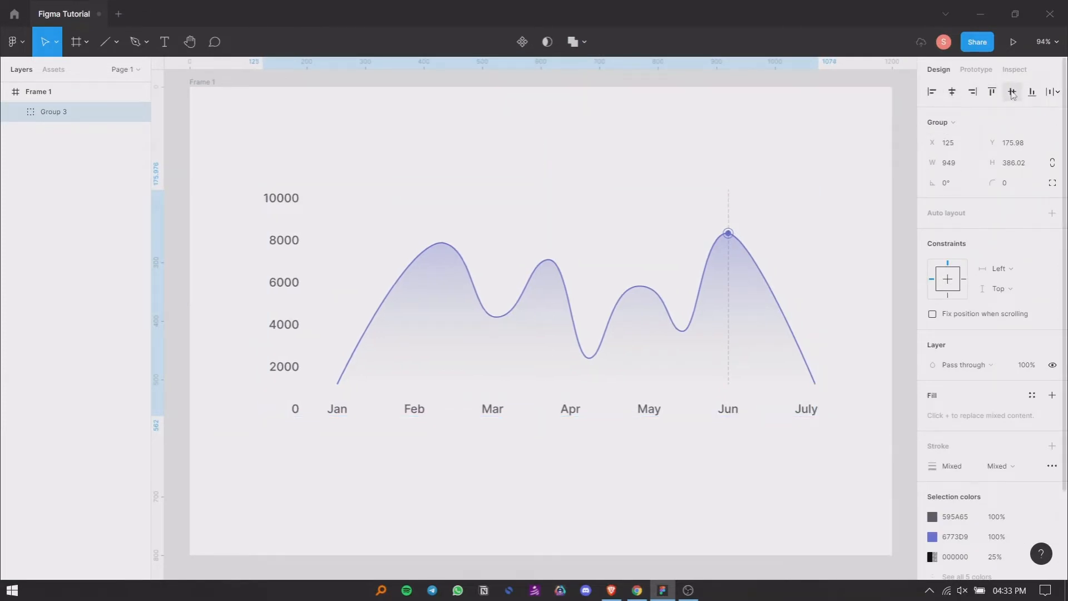
{"action": "left_click", "coordinate": [1012, 91]}
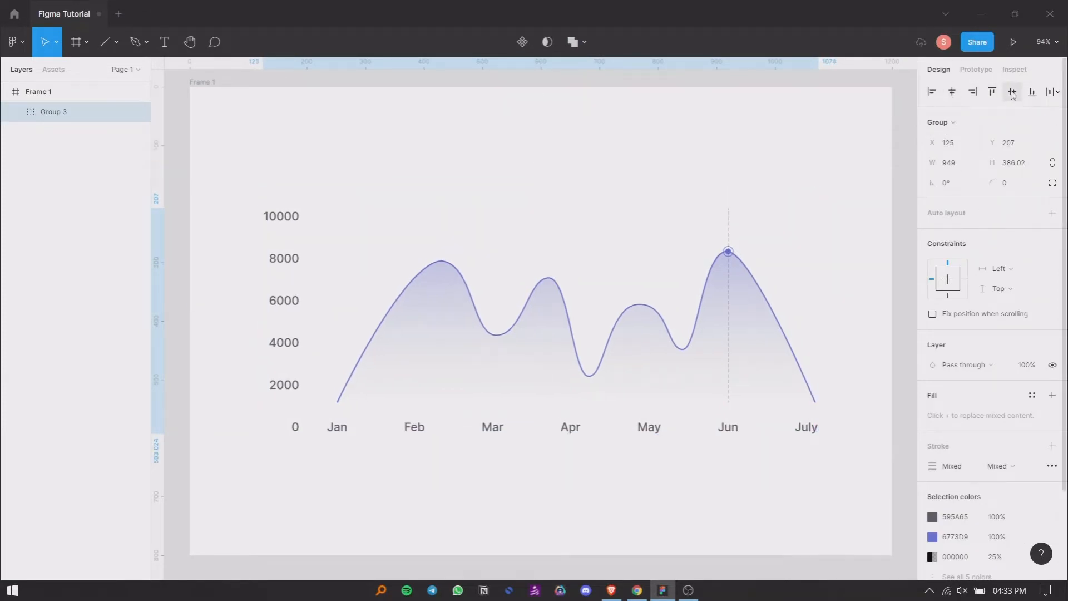
{"action": "left_click", "coordinate": [574, 165]}
- Add auto layout to the outer frame and set its padding to 120 on all sides
{"action": "left_click", "coordinate": [202, 82]}
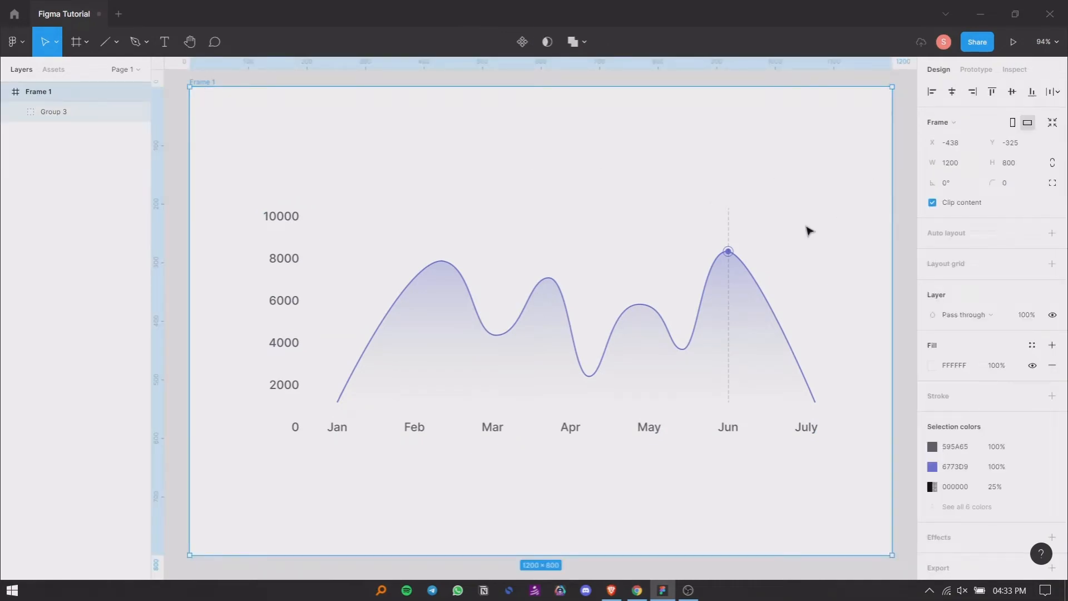
{"action": "left_click", "coordinate": [1051, 233]}
{"action": "left_click", "coordinate": [1052, 253]}
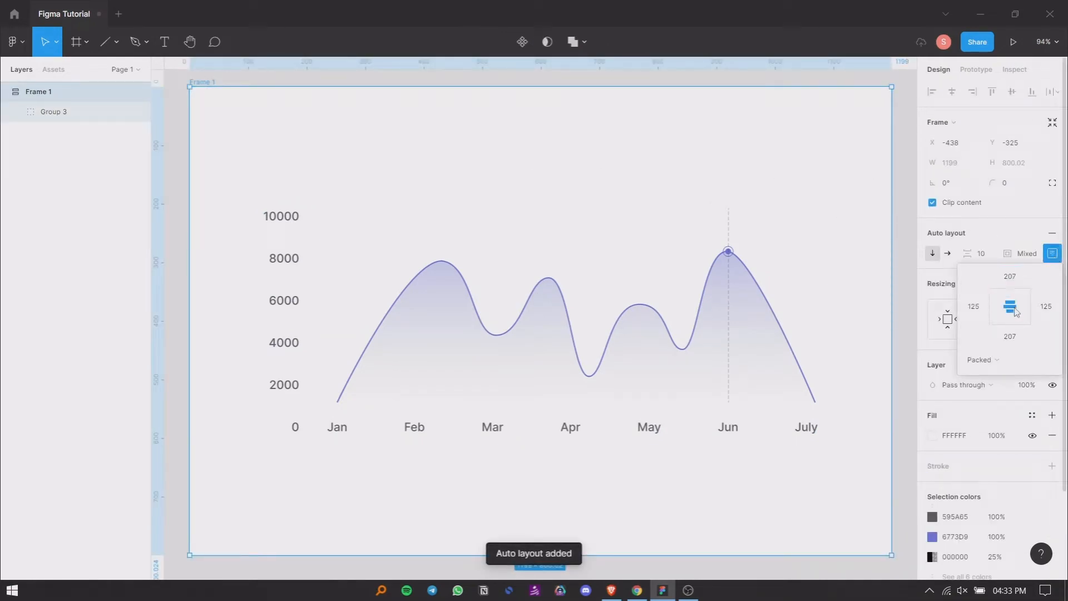
{"action": "left_click", "coordinate": [1018, 183]}
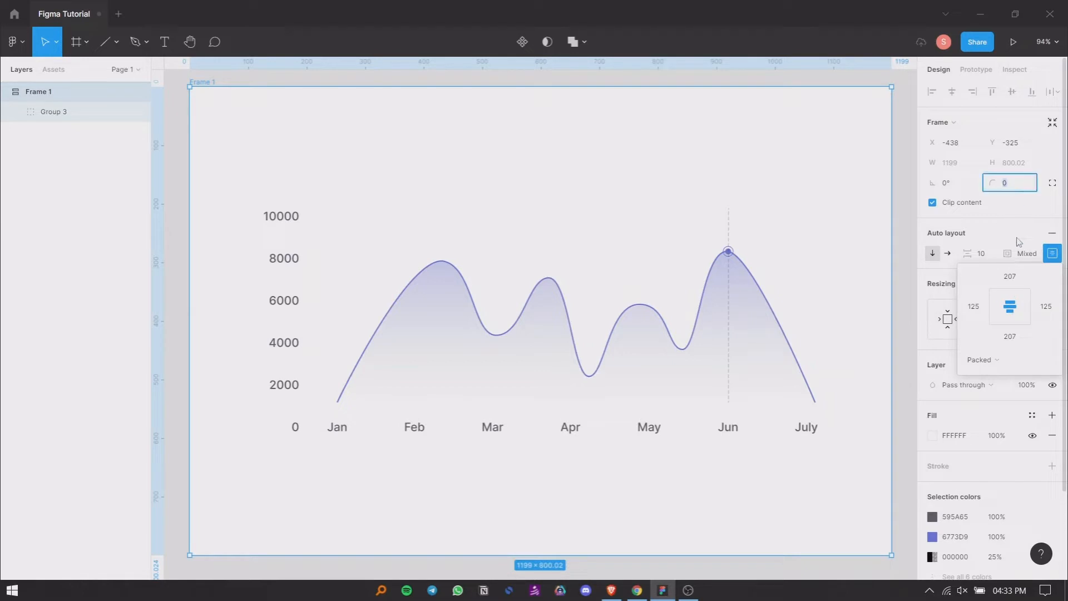
{"action": "left_click", "coordinate": [1021, 257]}
{"action": "type", "text": "120"}
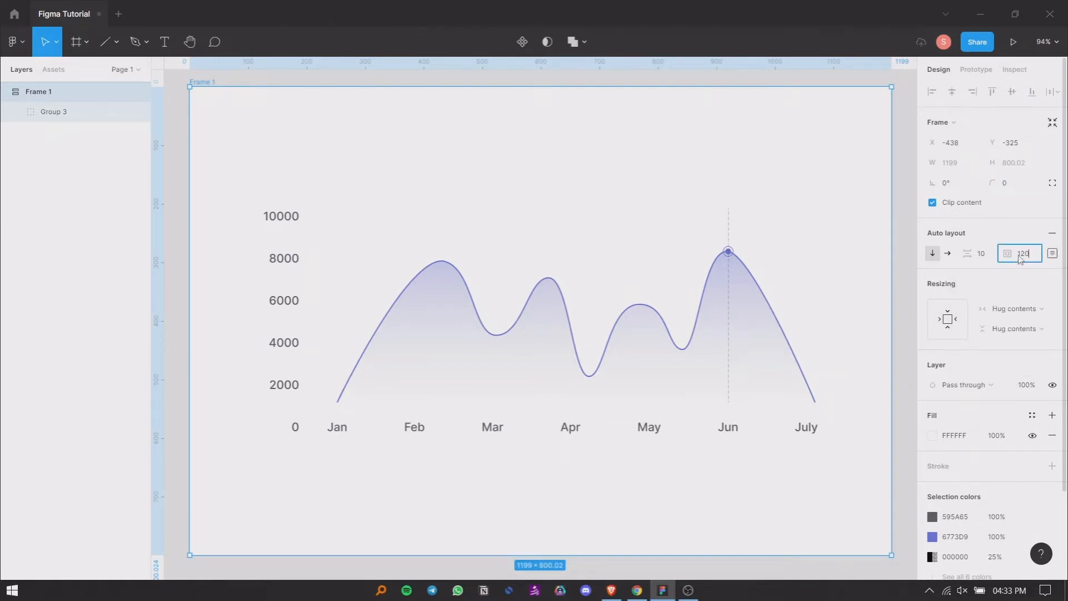
{"action": "key", "text": "Return"}
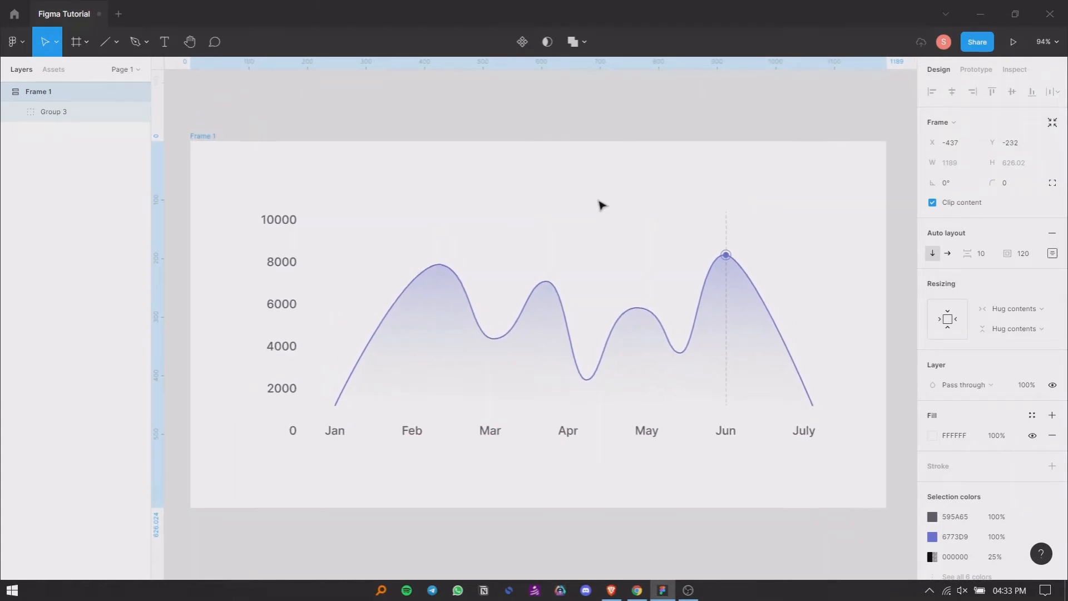
- Round the outer frame's corners with a radius of 24
{"action": "left_click", "coordinate": [1052, 253]}
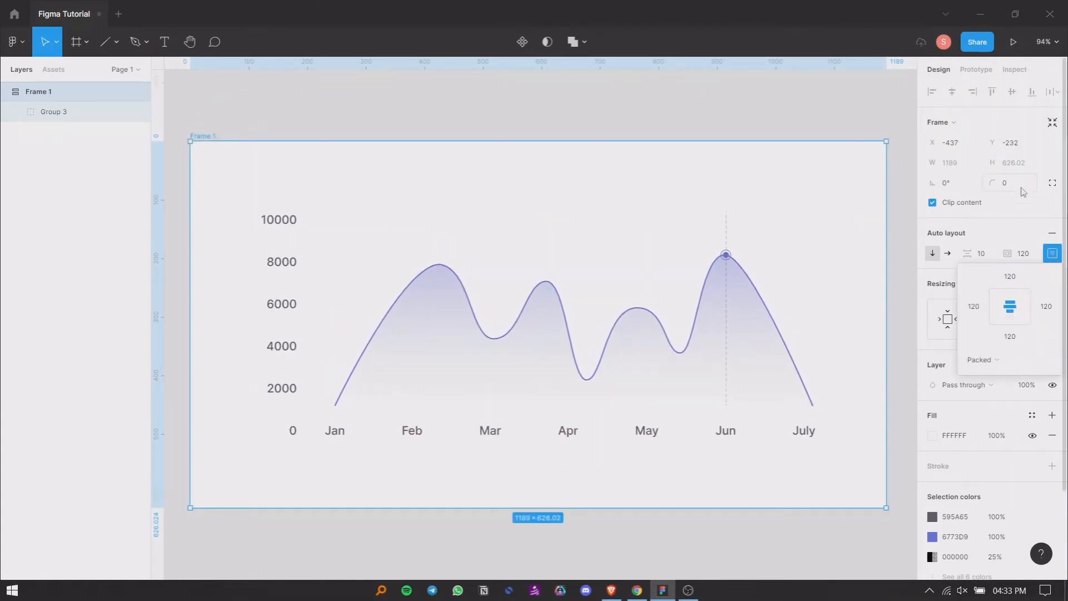
{"action": "type", "text": "24"}
{"action": "key", "text": "Return"}
{"action": "left_click", "coordinate": [645, 114]}
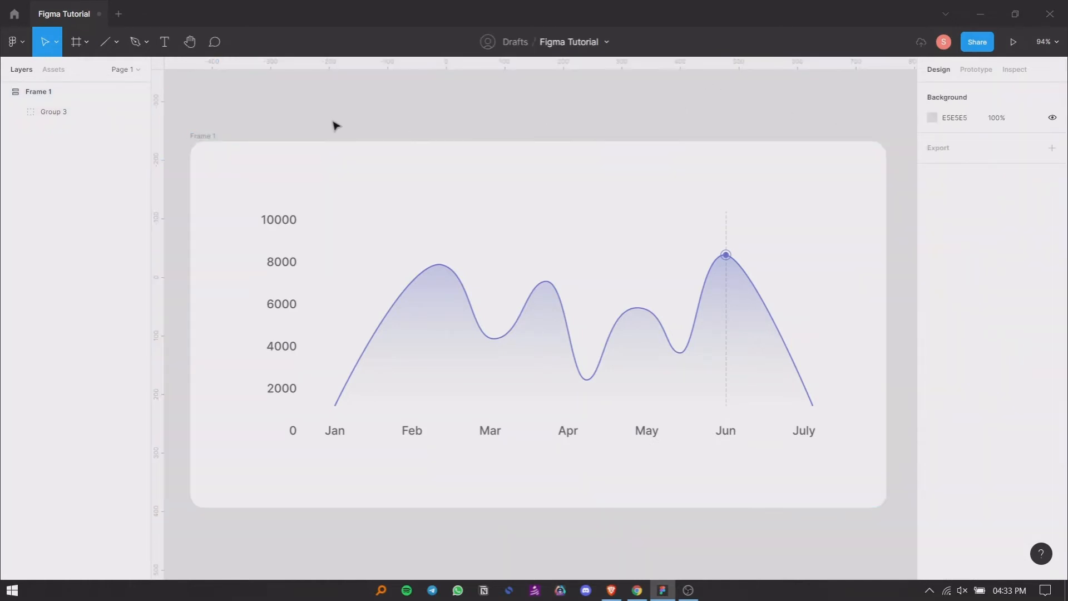
{"action": "left_click_drag", "start_coordinate": [411, 163], "coordinate": [412, 161]}
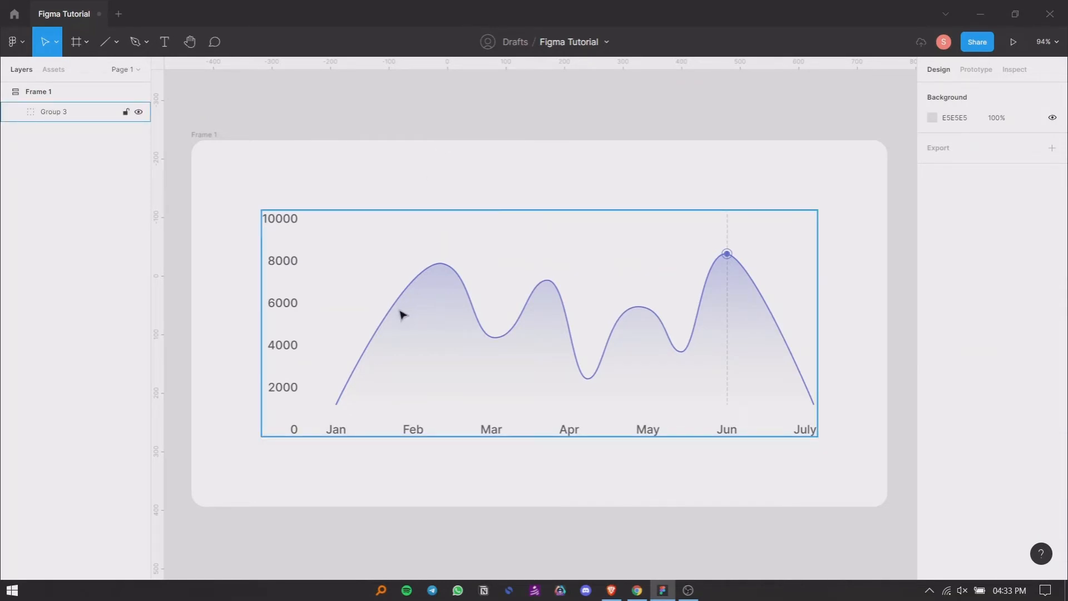
- Raise the column of value labels relative to the graph until 0 lines up with the bottom of the gradient area
{"action": "double_click", "coordinate": [288, 308]}
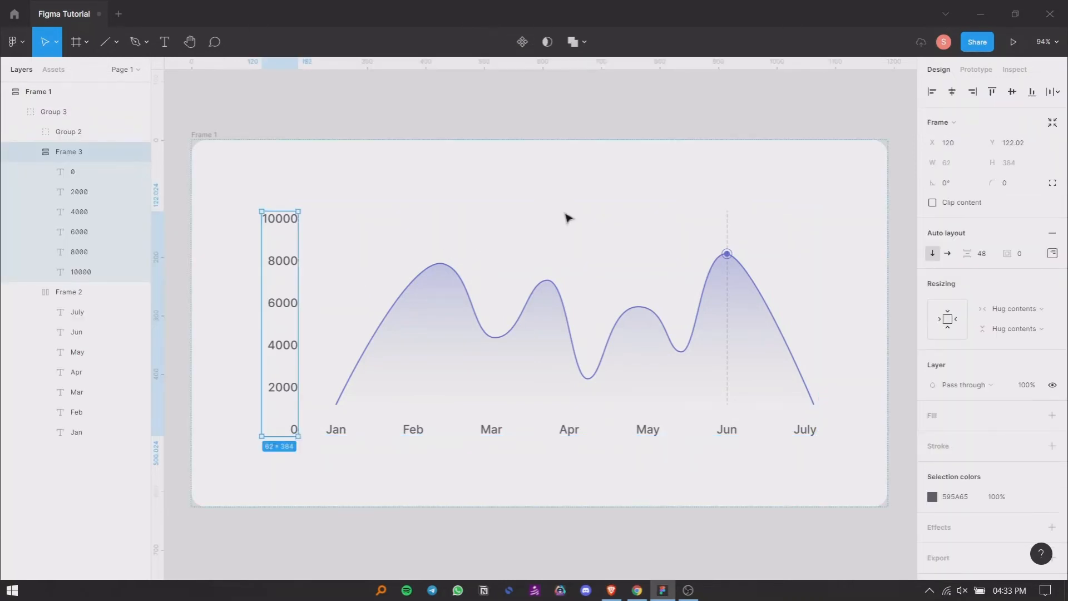
{"action": "key", "text": "shift+Up"}
{"action": "key", "text": "shift+Up"}
{"action": "key", "text": "shift+Up"}
{"action": "key", "text": "shift+Up"}
{"action": "key", "text": "shift+Up"}
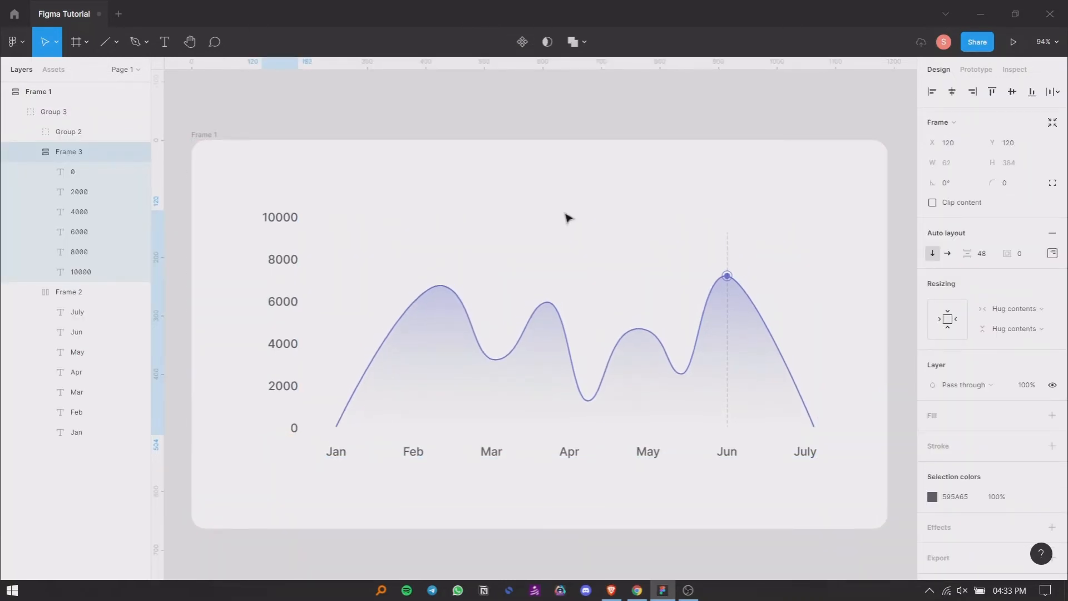
{"action": "key", "text": "Up"}
{"action": "key", "text": "Up"}
{"action": "key", "text": "Up"}
{"action": "key", "text": "Up"}
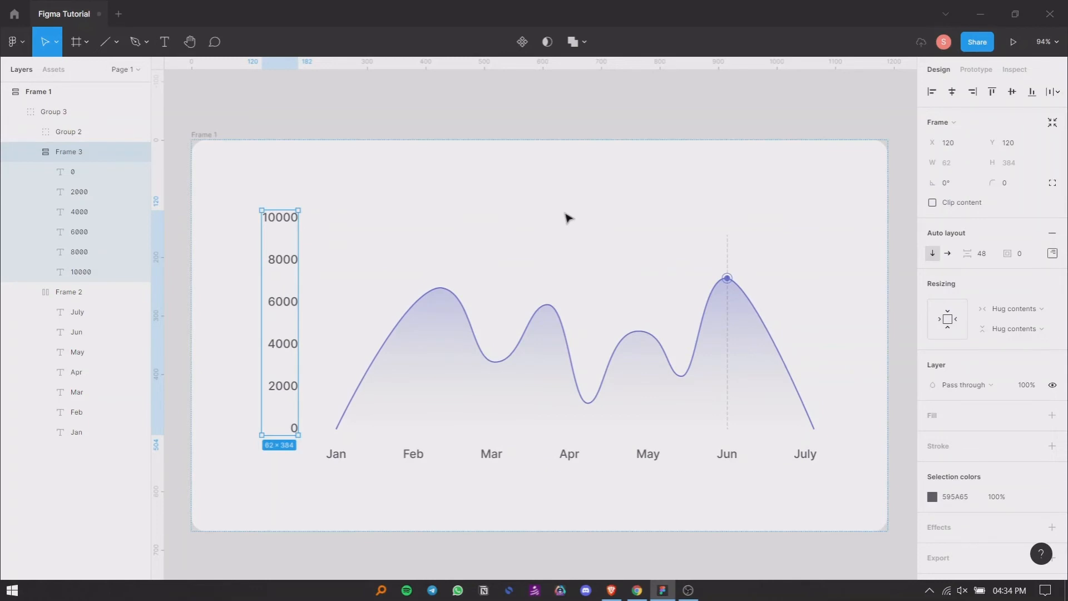
{"action": "left_click", "coordinate": [641, 130]}
{"action": "left_click_drag", "start_coordinate": [600, 229], "coordinate": [599, 210]}
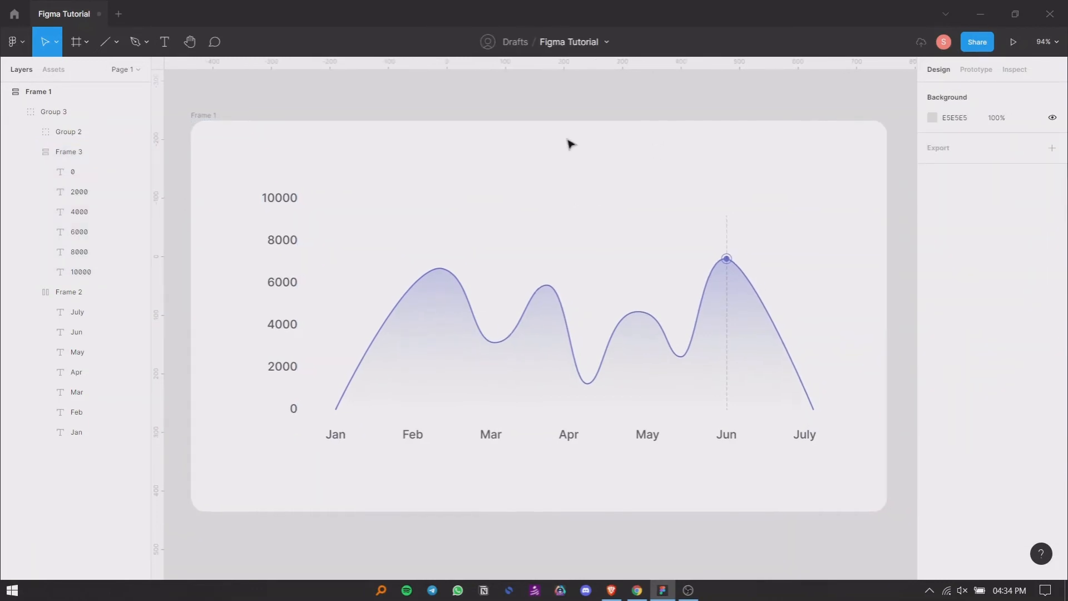